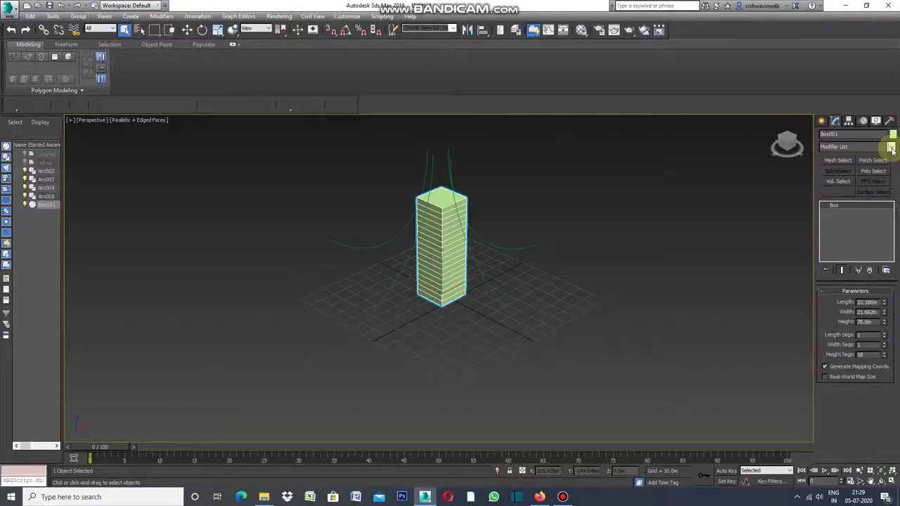
Add a Taper modifier to Box001 from the Parametric Modifiers section of the Modifier List.
{"action": "left_click", "coordinate": [891, 147]}
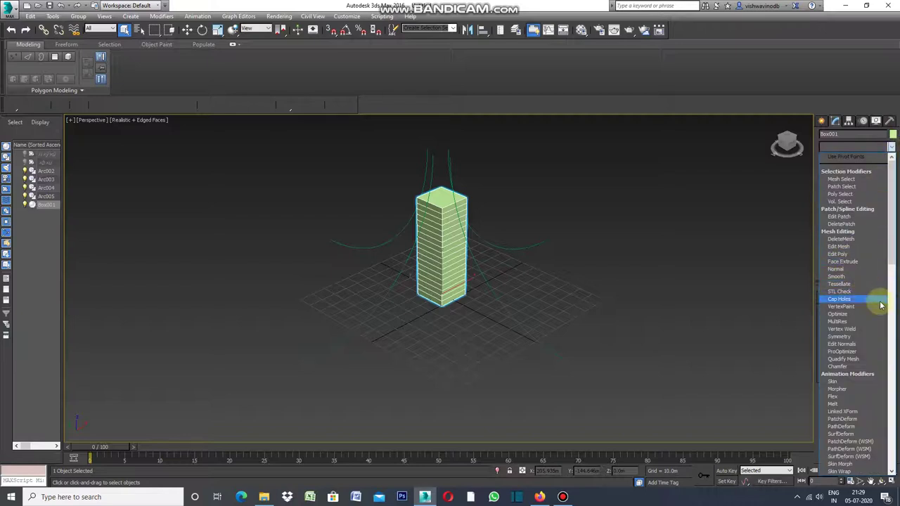
{"action": "left_click_drag", "start_coordinate": [893, 254], "coordinate": [893, 291]}
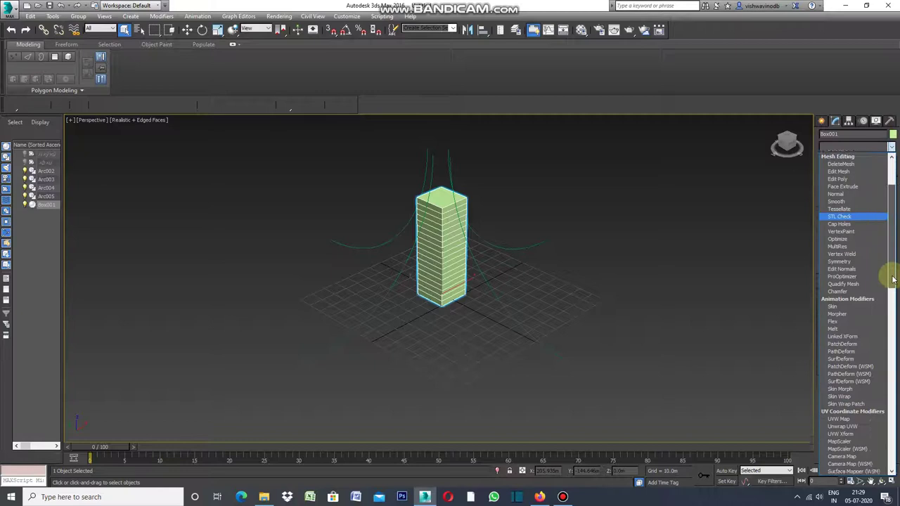
{"action": "left_click_drag", "start_coordinate": [893, 291], "coordinate": [893, 372]}
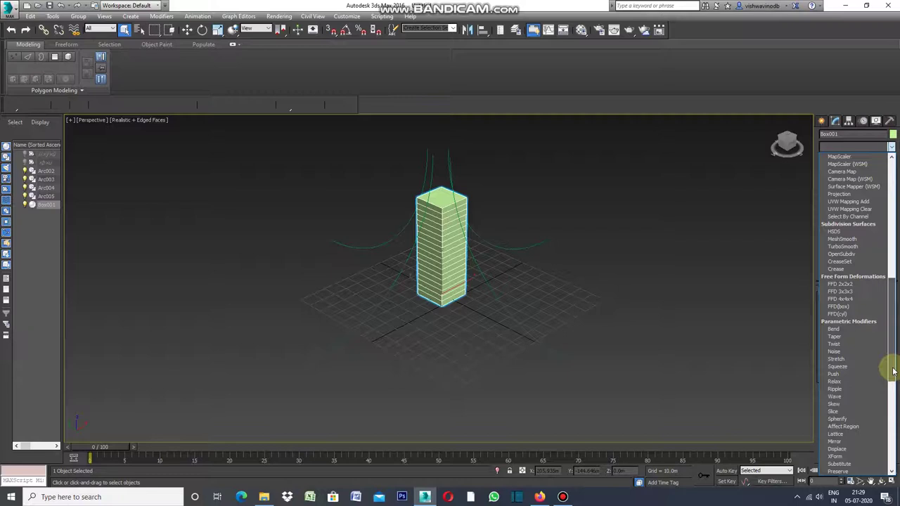
{"action": "left_click", "coordinate": [839, 337]}
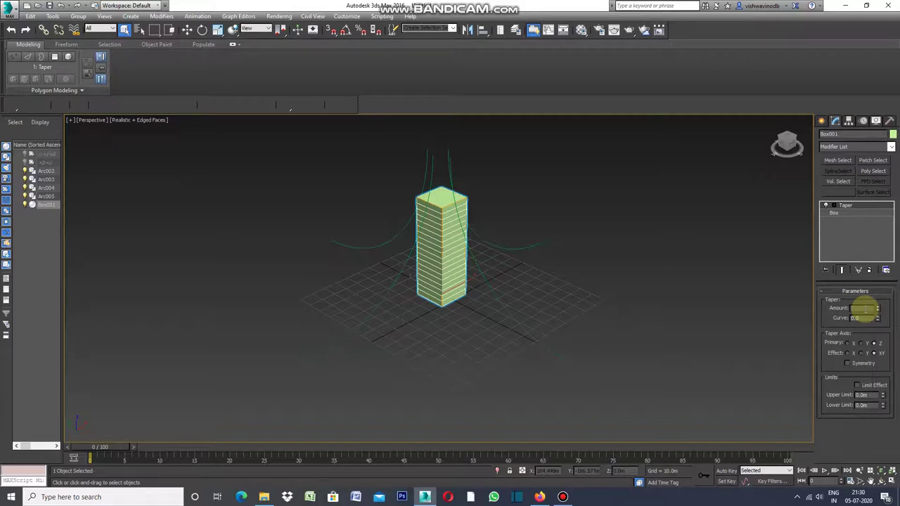
Set the Taper Amount to 0.5 and the Curve to 1.0.
{"action": "type", "text": "1"}
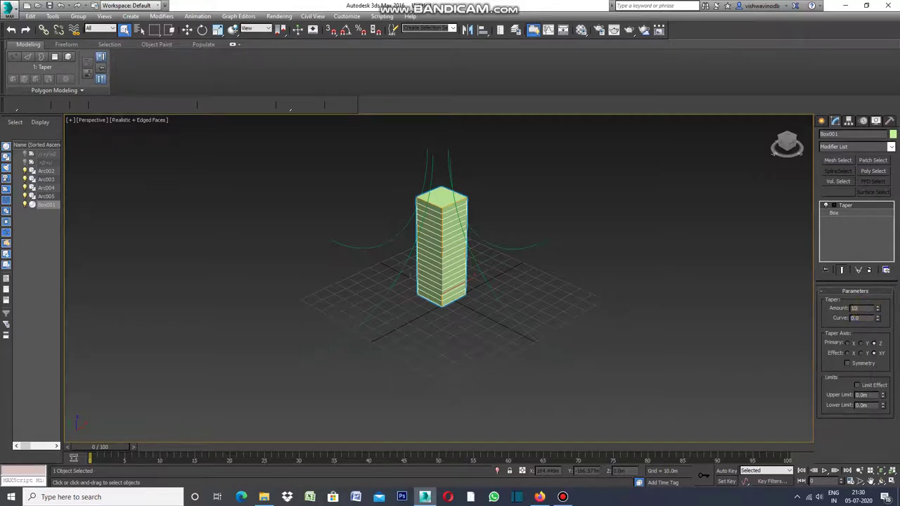
{"action": "key", "text": "Return"}
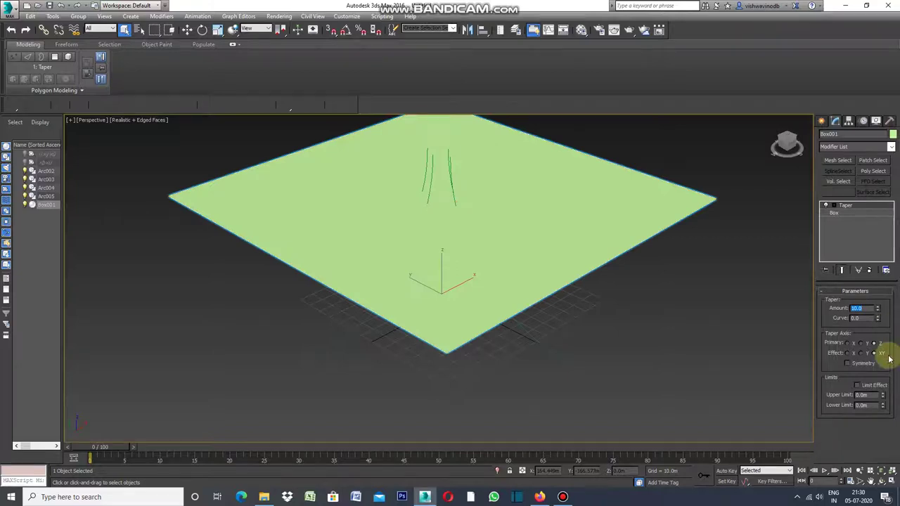
{"action": "left_click", "coordinate": [859, 309]}
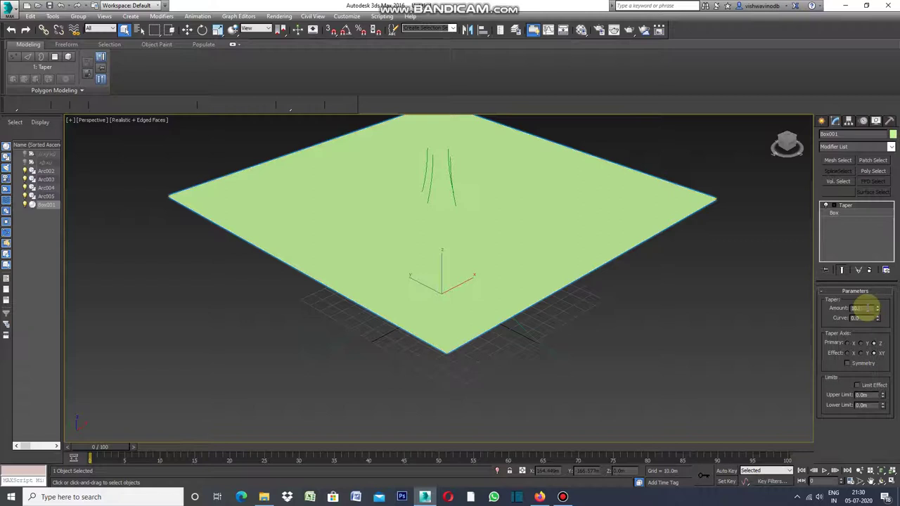
{"action": "key", "text": "BackSpace"}
{"action": "key", "text": "BackSpace"}
{"action": "type", "text": "0.5"}
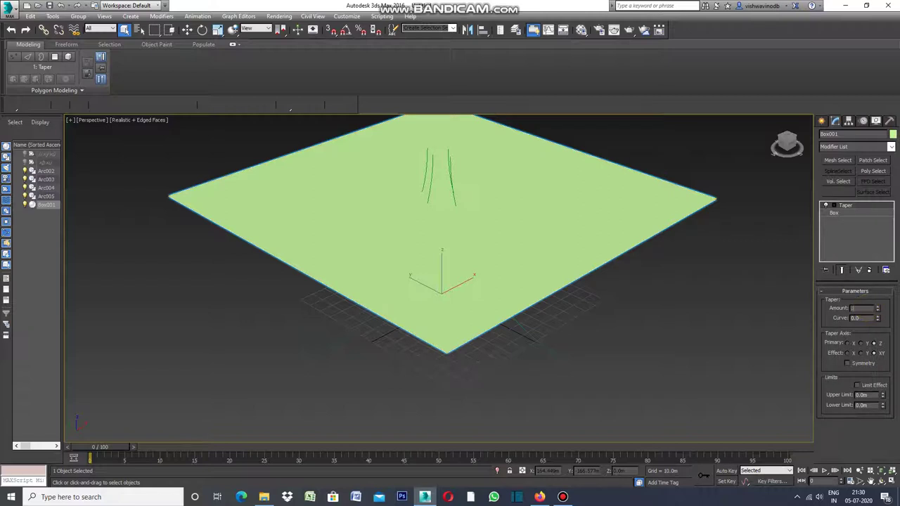
{"action": "key", "text": "Return"}
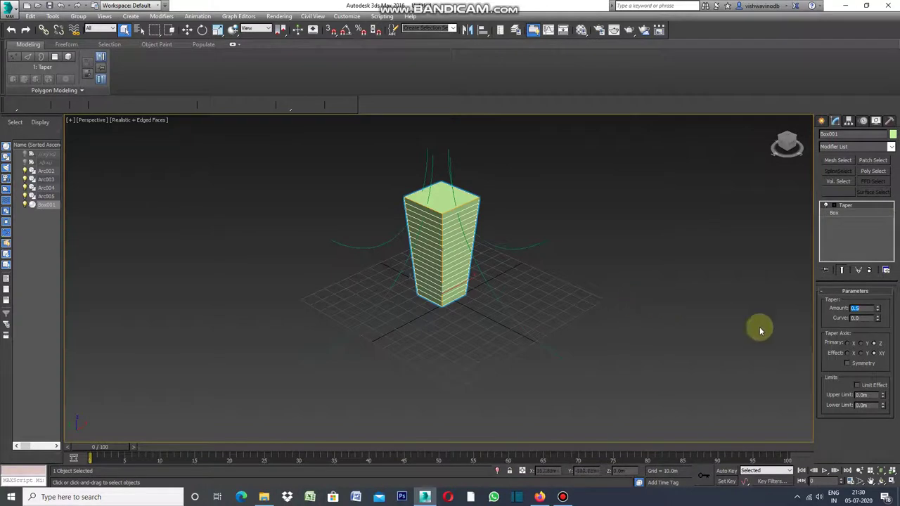
{"action": "left_click", "coordinate": [859, 317]}
{"action": "type", "text": "1"}
{"action": "key", "text": "Return"}
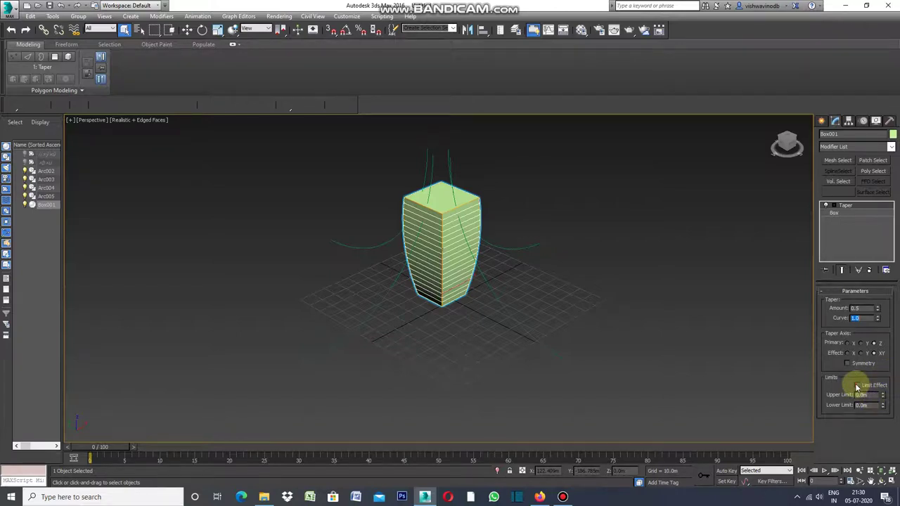
Enable the taper's Limit Effect, try an Upper Limit of 20m, then return it to 0m.
{"action": "left_click", "coordinate": [856, 385]}
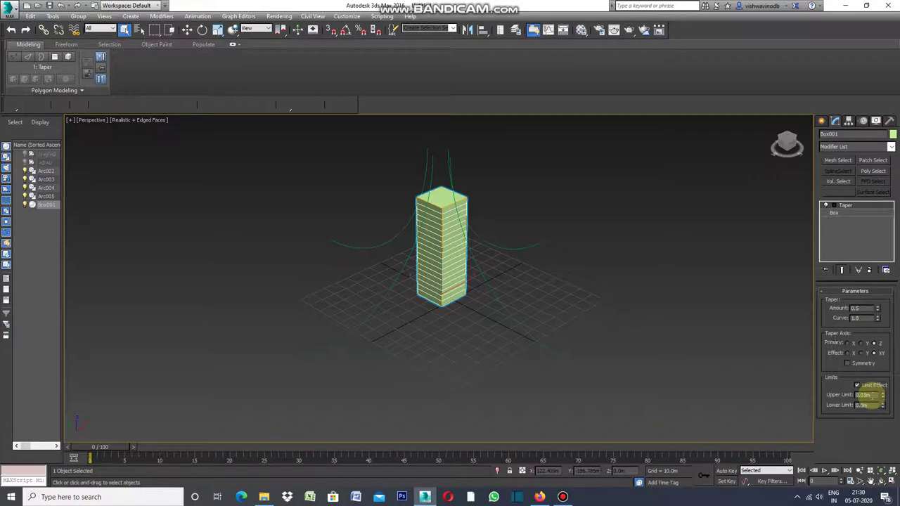
{"action": "double_click", "coordinate": [870, 395]}
{"action": "type", "text": "20"}
{"action": "key", "text": "Return"}
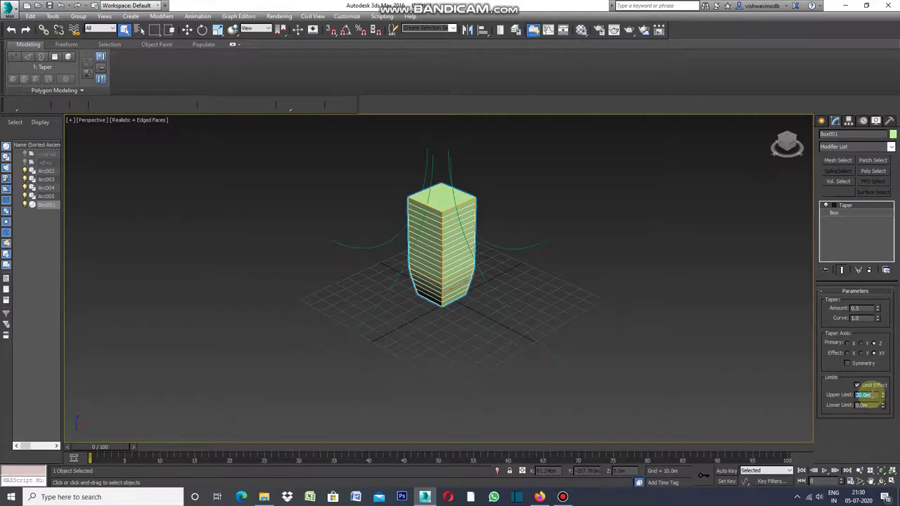
{"action": "left_click", "coordinate": [875, 395]}
{"action": "type", "text": "00"}
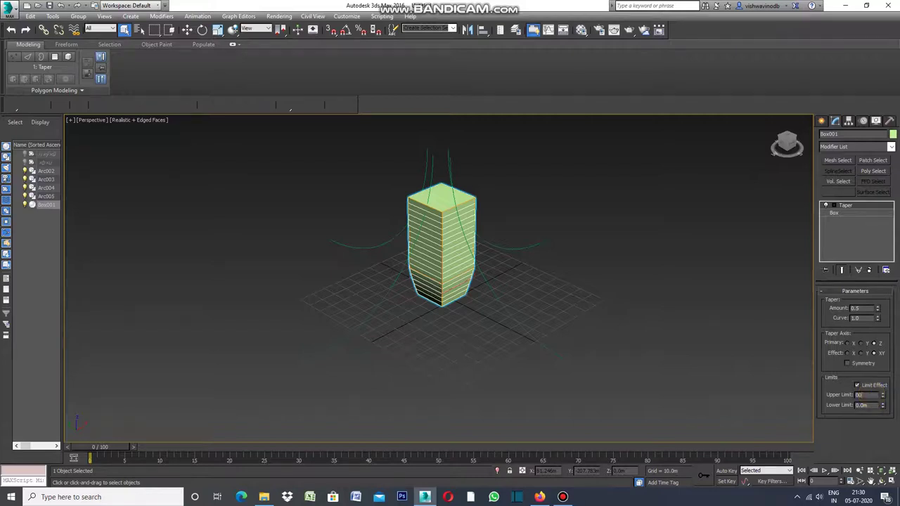
{"action": "key", "text": "Return"}
{"action": "left_click_drag", "start_coordinate": [872, 395], "coordinate": [872, 406]}
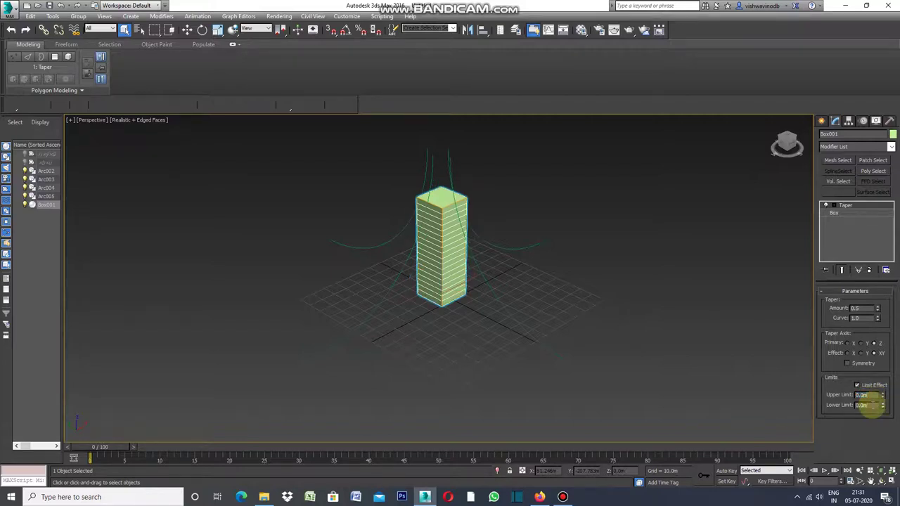
Try a taper Lower Limit of 10m and Upper Limit of 20m.
{"action": "double_click", "coordinate": [872, 407]}
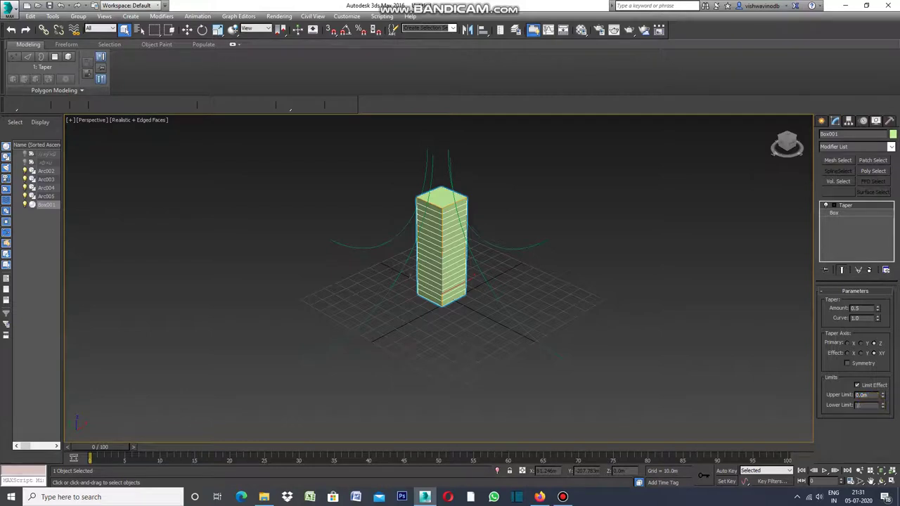
{"action": "type", "text": "10.0m"}
{"action": "key", "text": "Return"}
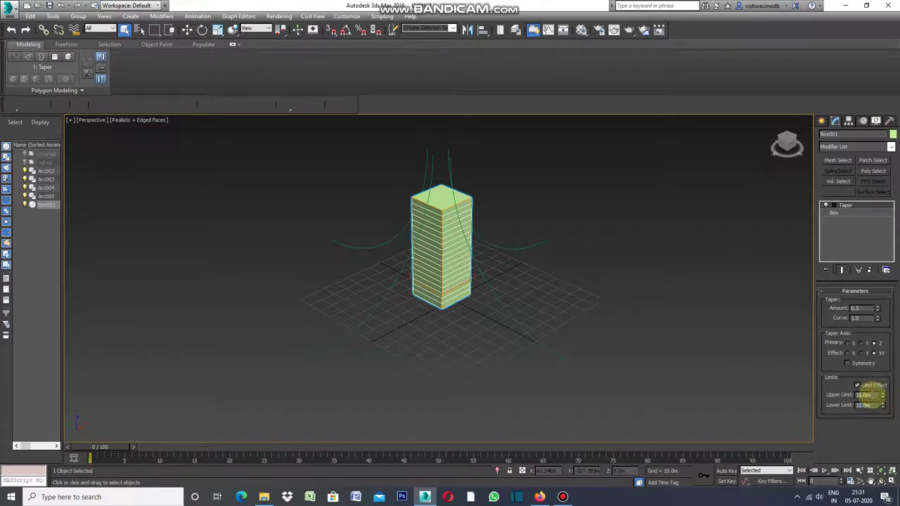
{"action": "double_click", "coordinate": [870, 396]}
{"action": "type", "text": "20"}
{"action": "key", "text": "Return"}
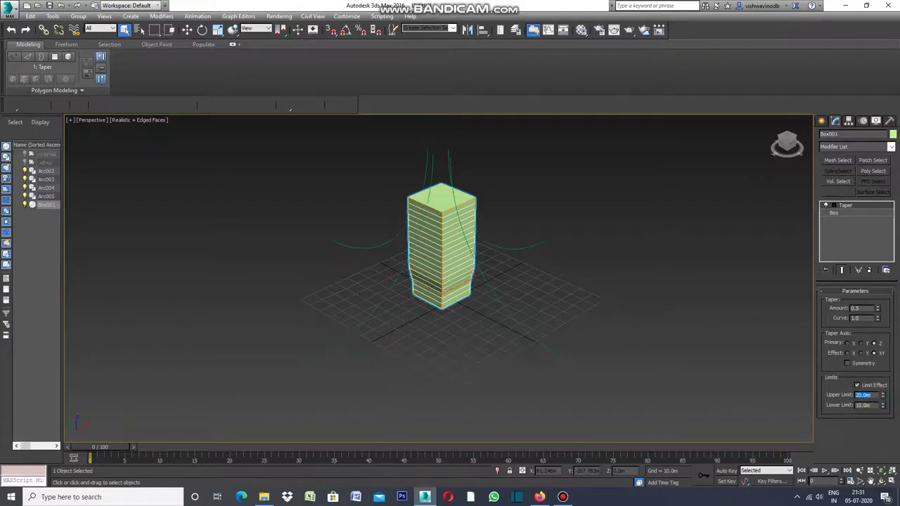
Try a taper Lower Limit of 1m and Upper Limit of 5m.
{"action": "double_click", "coordinate": [870, 406]}
{"action": "key", "text": "BackSpace"}
{"action": "type", "text": "1"}
{"action": "key", "text": "Return"}
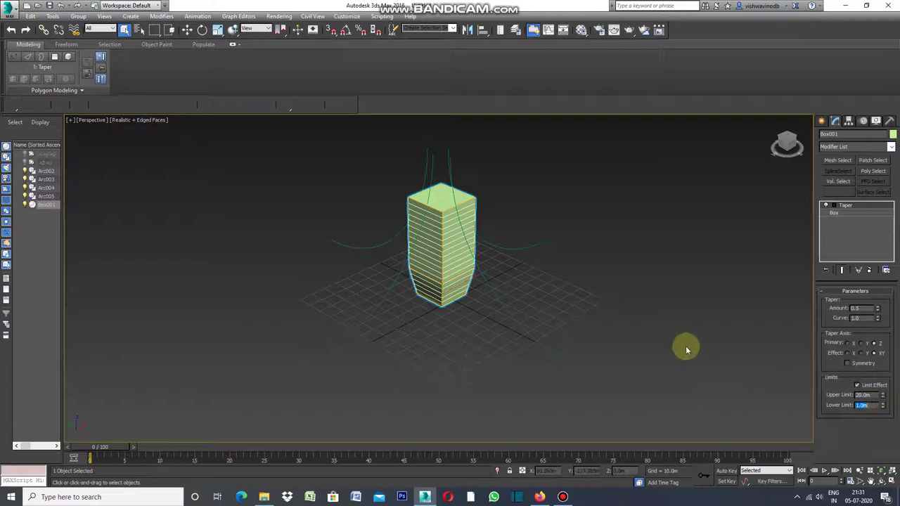
{"action": "left_click", "coordinate": [883, 397]}
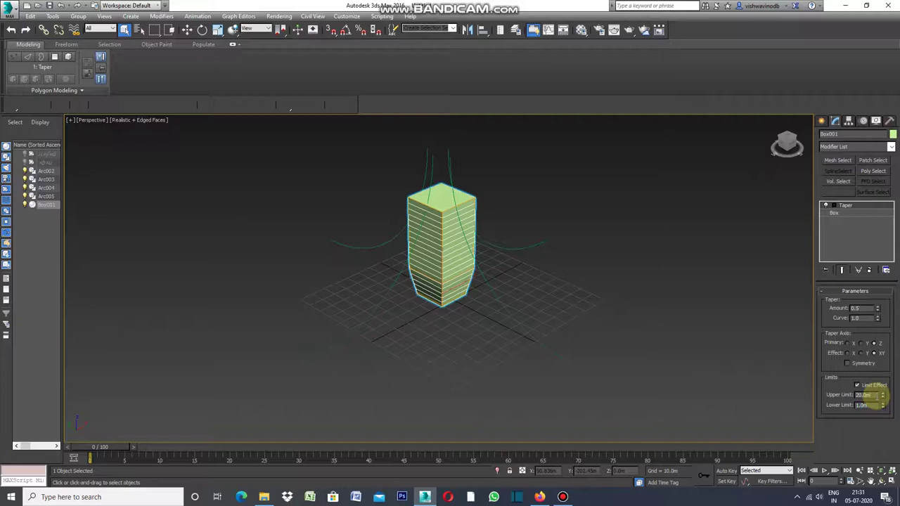
{"action": "key", "text": "BackSpace"}
{"action": "key", "text": "BackSpace"}
{"action": "type", "text": "5"}
{"action": "key", "text": "Return"}
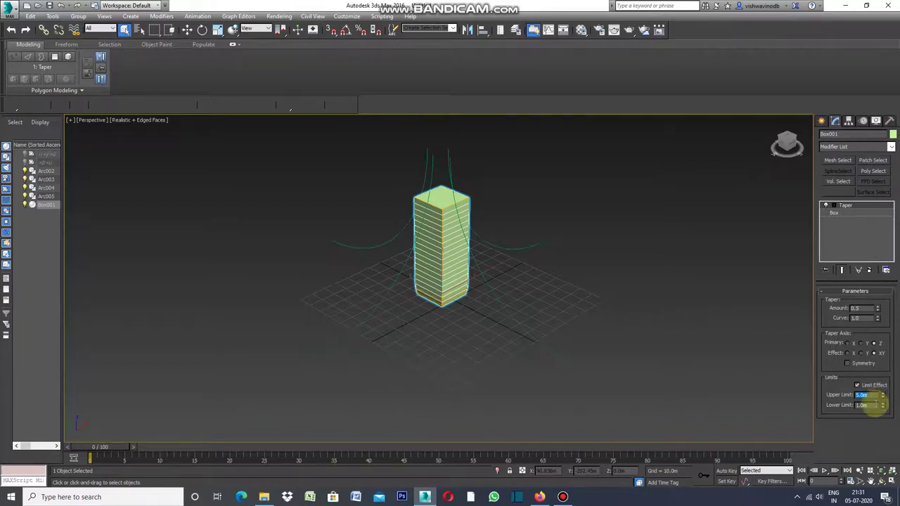
Reset both taper limits to 0m and deselect the tower.
{"action": "type", "text": "0"}
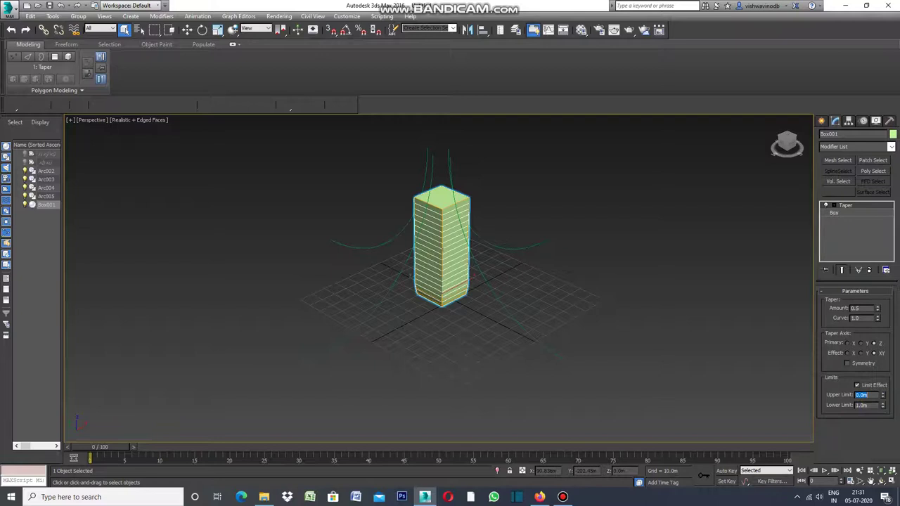
{"action": "key", "text": "Return"}
{"action": "left_click", "coordinate": [864, 404]}
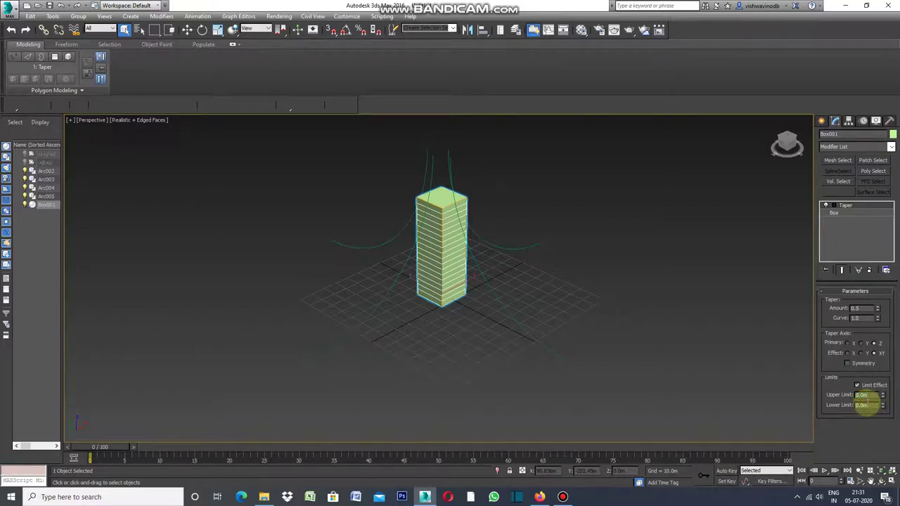
{"action": "double_click", "coordinate": [864, 405]}
{"action": "type", "text": "0"}
{"action": "key", "text": "Return"}
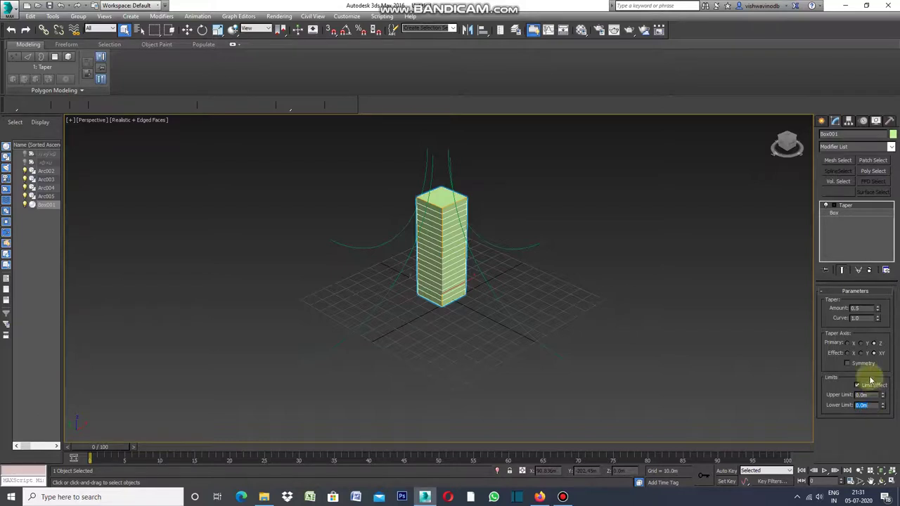
{"action": "left_click", "coordinate": [761, 346]}
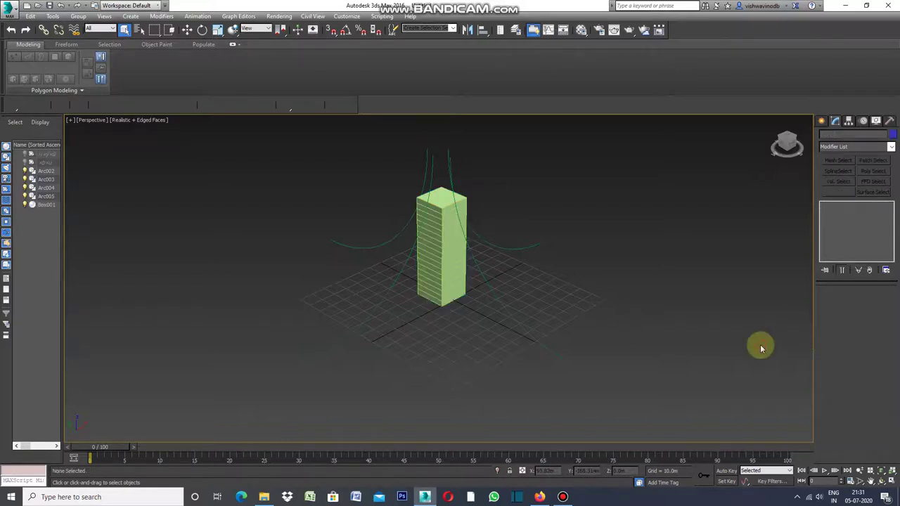
Select the tower and set the Taper Curve to 2.0.
{"action": "left_click", "coordinate": [450, 243]}
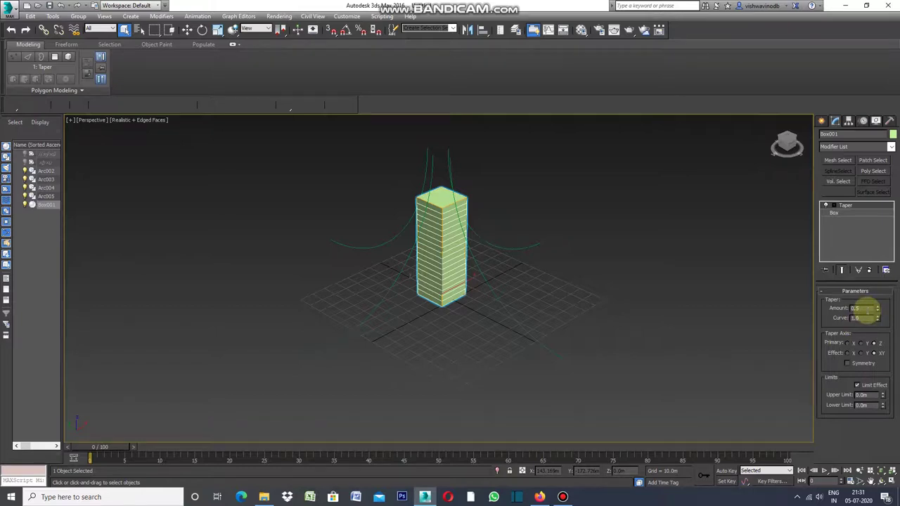
{"action": "left_click", "coordinate": [862, 319]}
{"action": "double_click", "coordinate": [862, 318]}
{"action": "type", "text": "2"}
{"action": "key", "text": "Return"}
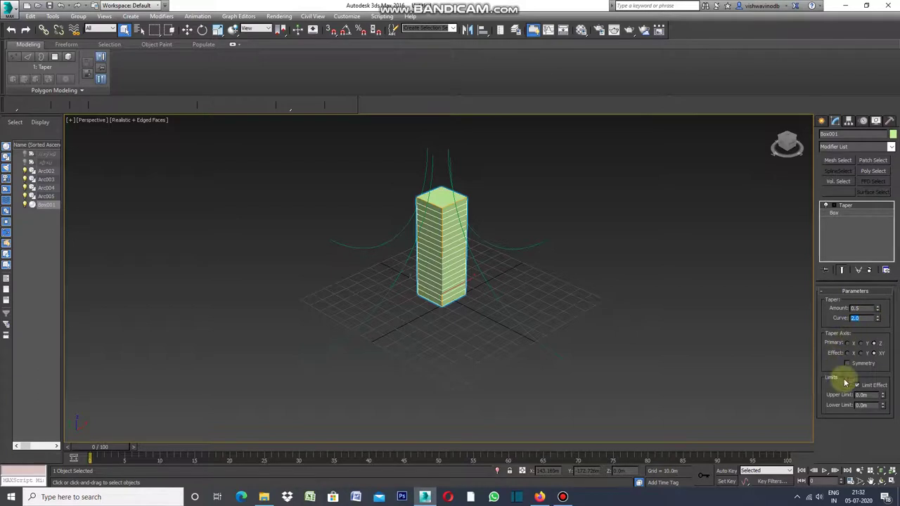
{"action": "left_click", "coordinate": [799, 401]}
{"action": "left_click", "coordinate": [452, 255]}
{"action": "type", "text": "1"}
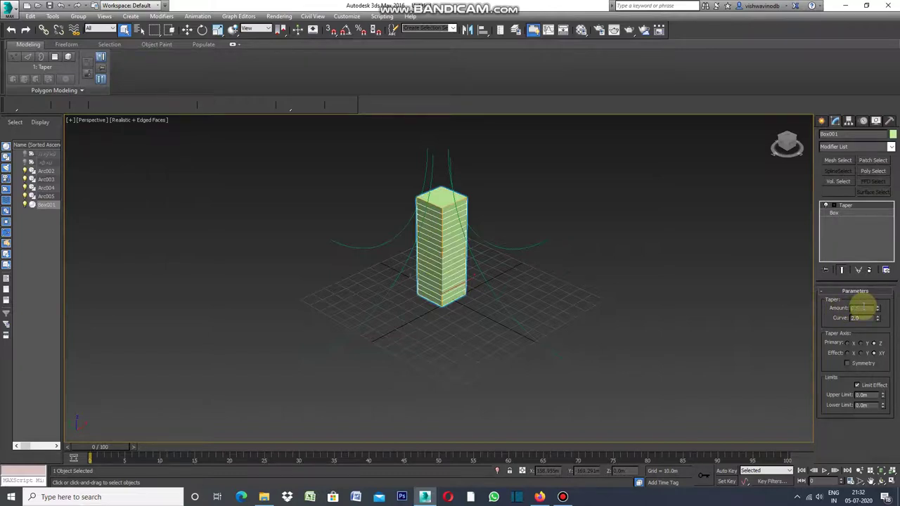
With Taper Amount at 1.0, set the Curve to 10.0 and reselect the tower.
{"action": "double_click", "coordinate": [863, 308]}
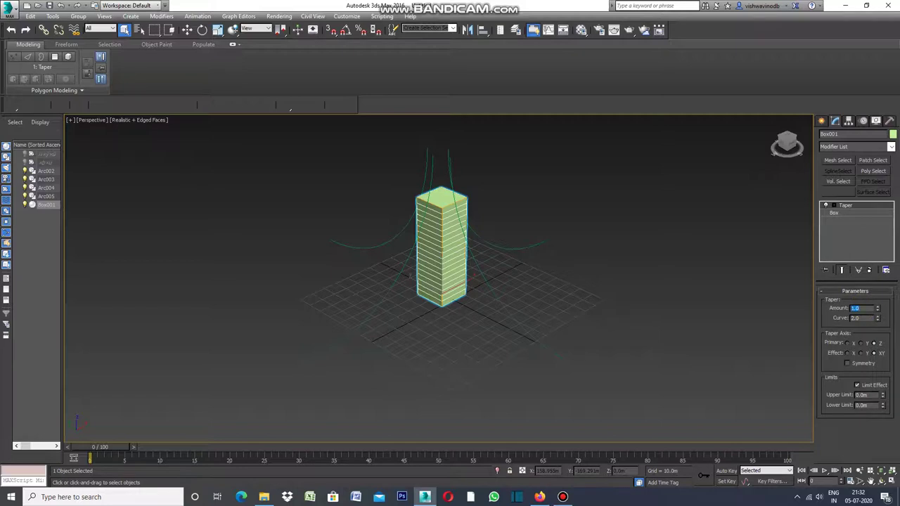
{"action": "left_click", "coordinate": [773, 355]}
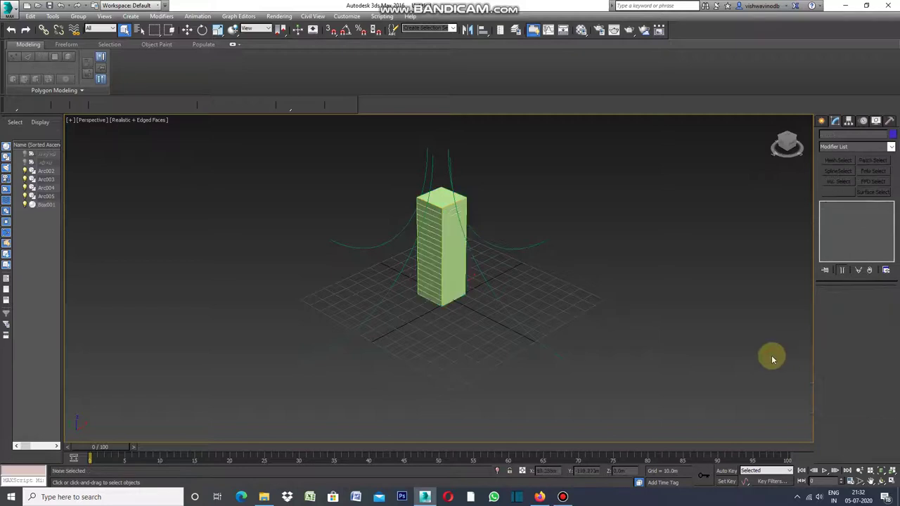
{"action": "left_click", "coordinate": [448, 268]}
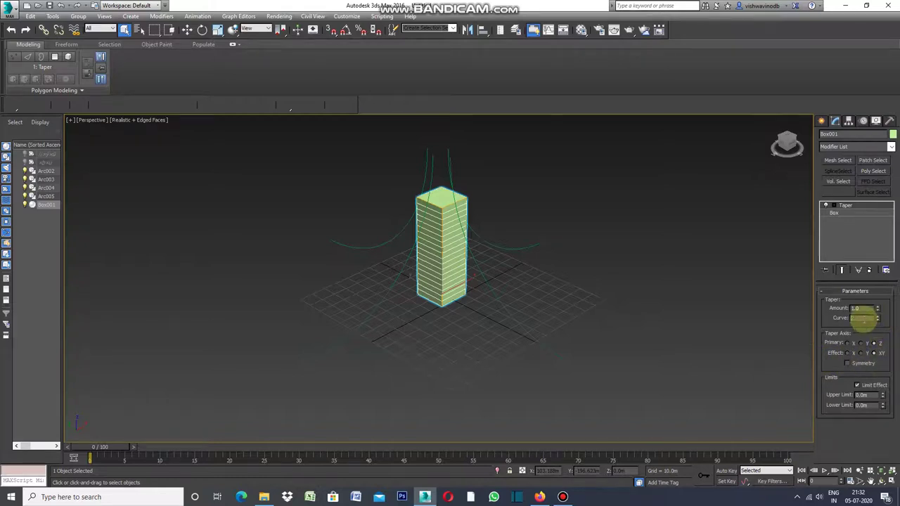
{"action": "left_click", "coordinate": [864, 318]}
{"action": "type", "text": "10.0"}
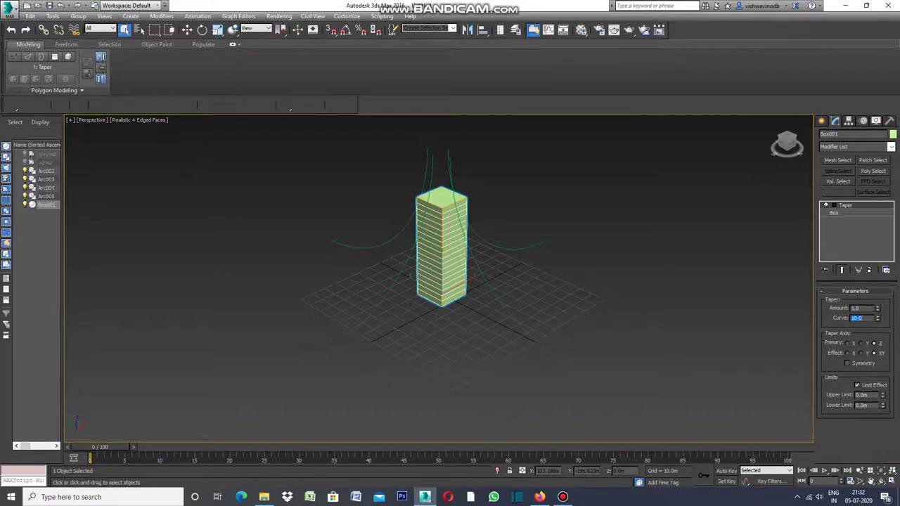
{"action": "left_click", "coordinate": [715, 364]}
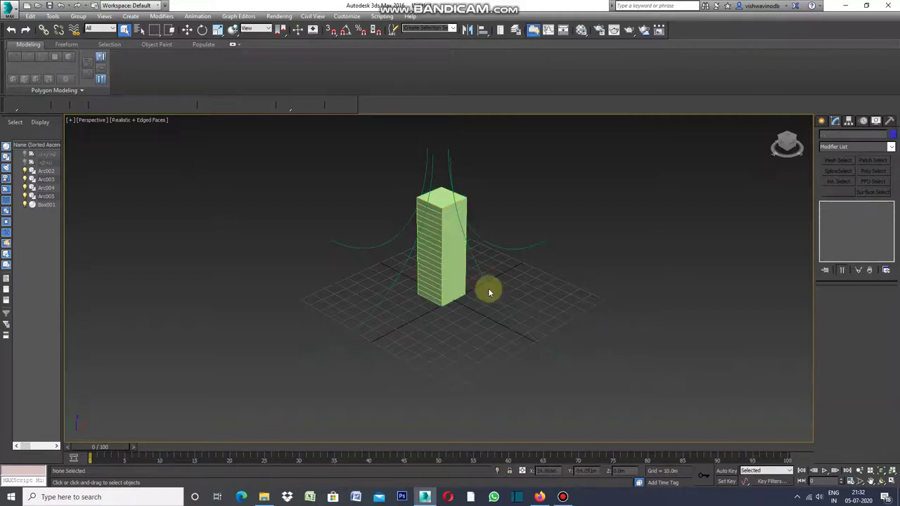
{"action": "left_click", "coordinate": [446, 275]}
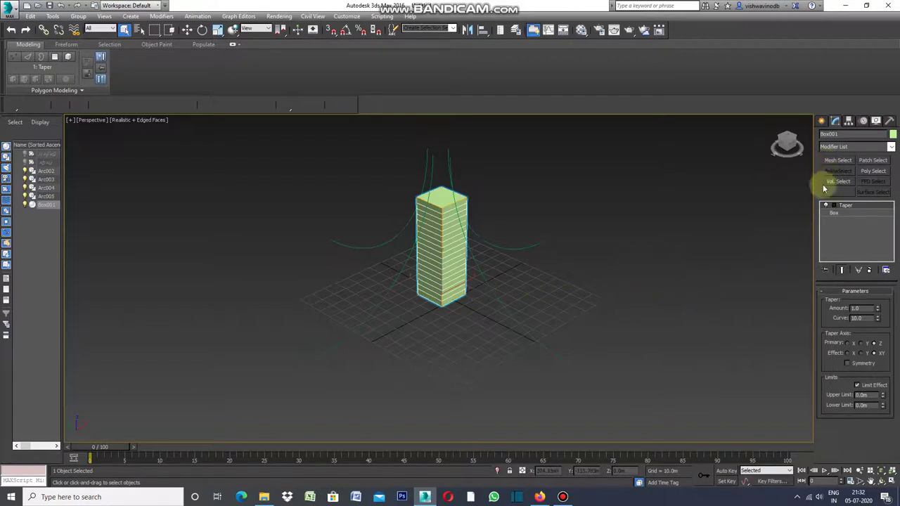
Turn off the taper's Limit Effect and try Curve 5.0 before settling on 1.0.
{"action": "left_click", "coordinate": [857, 385]}
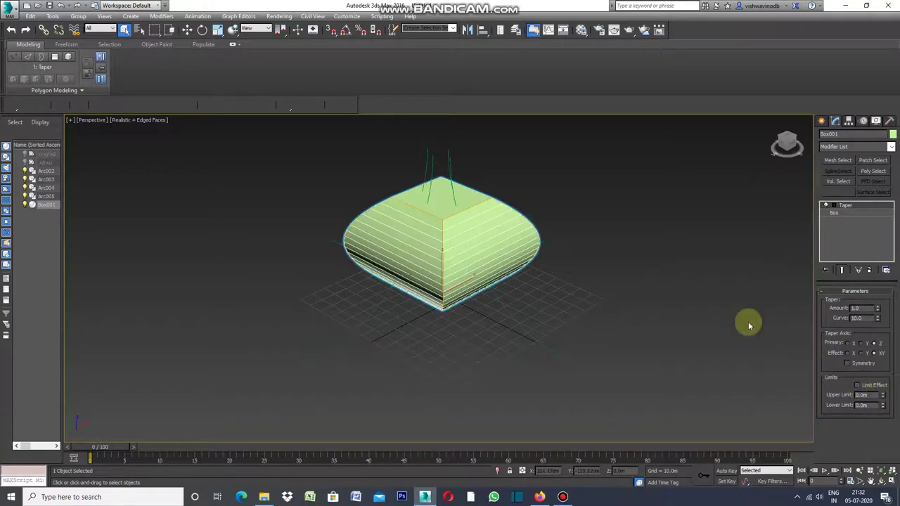
{"action": "double_click", "coordinate": [861, 318]}
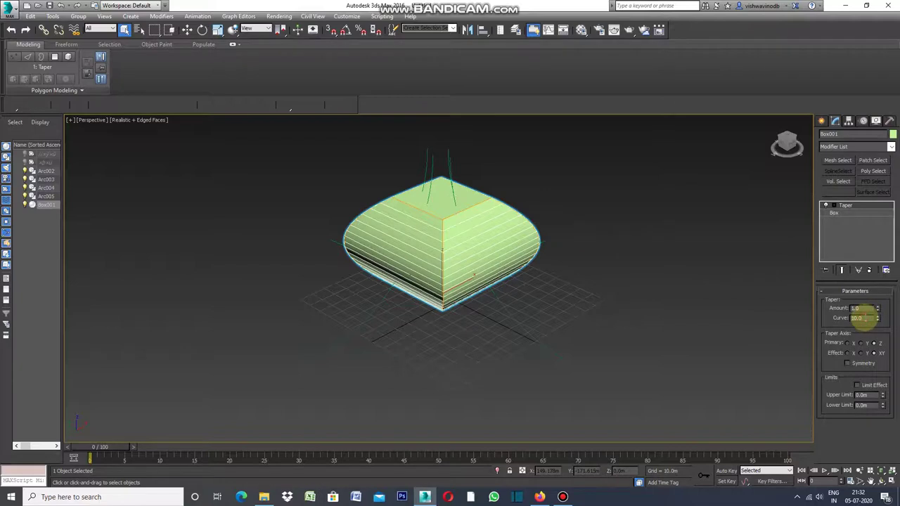
{"action": "key", "text": "BackSpace"}
{"action": "type", "text": "5"}
{"action": "key", "text": "Return"}
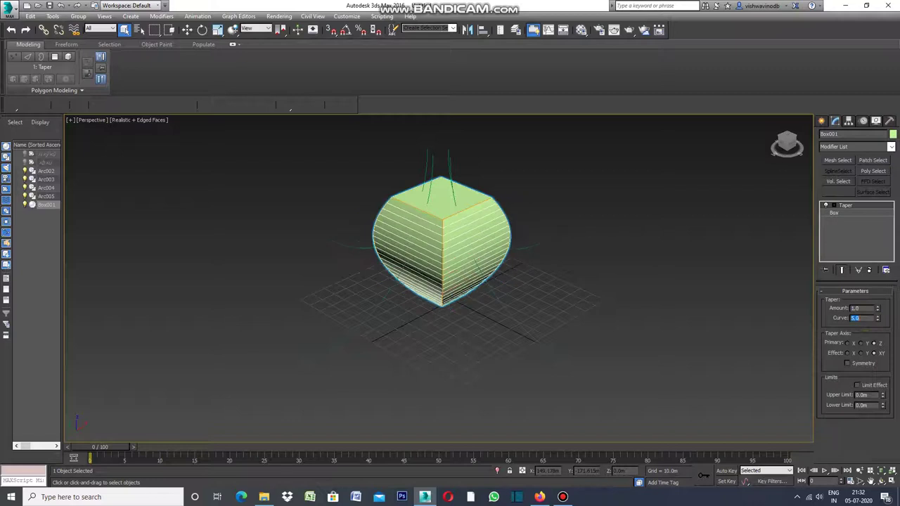
{"action": "left_click", "coordinate": [865, 318]}
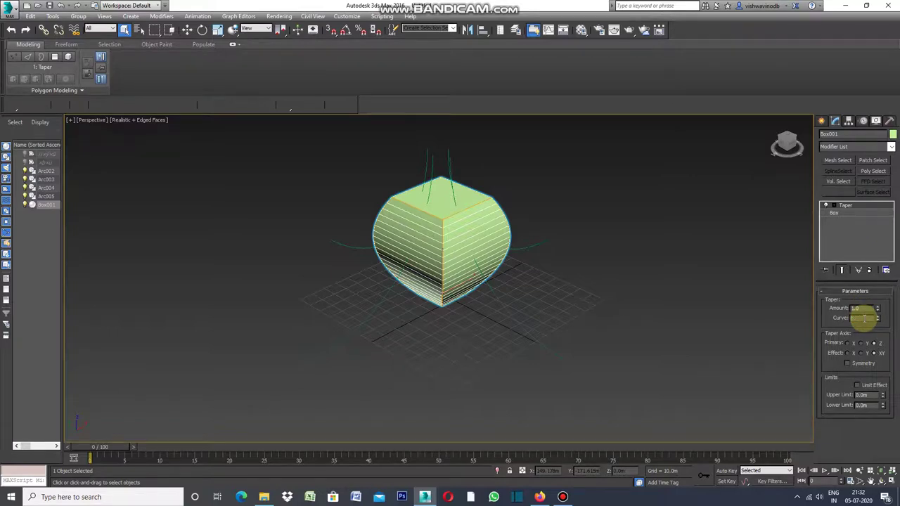
{"action": "type", "text": "1"}
{"action": "key", "text": "Return"}
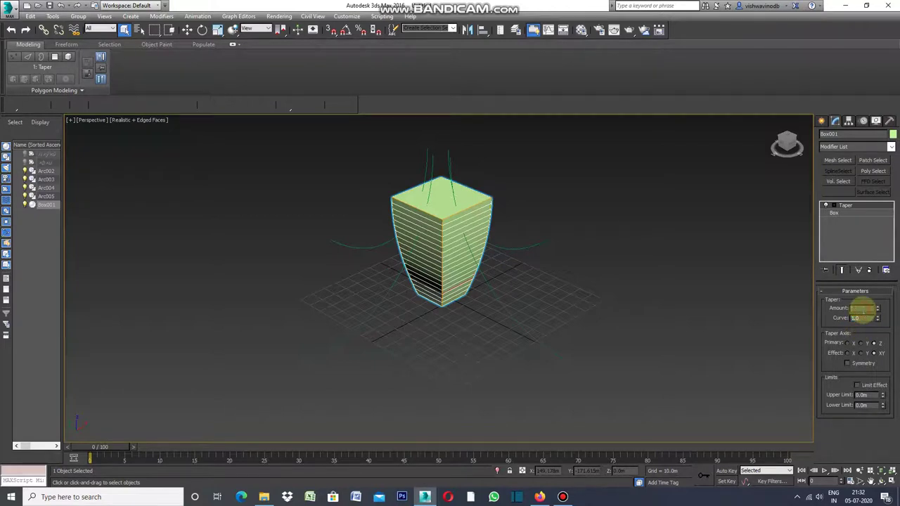
Try taper Amounts 0.05 and 0.01 and Curve 2.0, ending at Amount 0.002, Curve 1.0.
{"action": "left_click", "coordinate": [857, 308]}
{"action": "key", "text": "Return"}
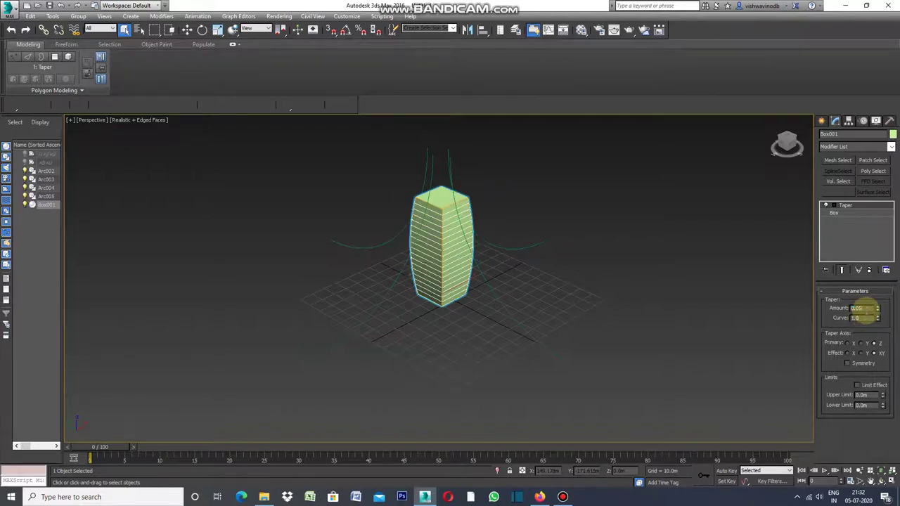
{"action": "type", "text": "0.01"}
{"action": "key", "text": "Return"}
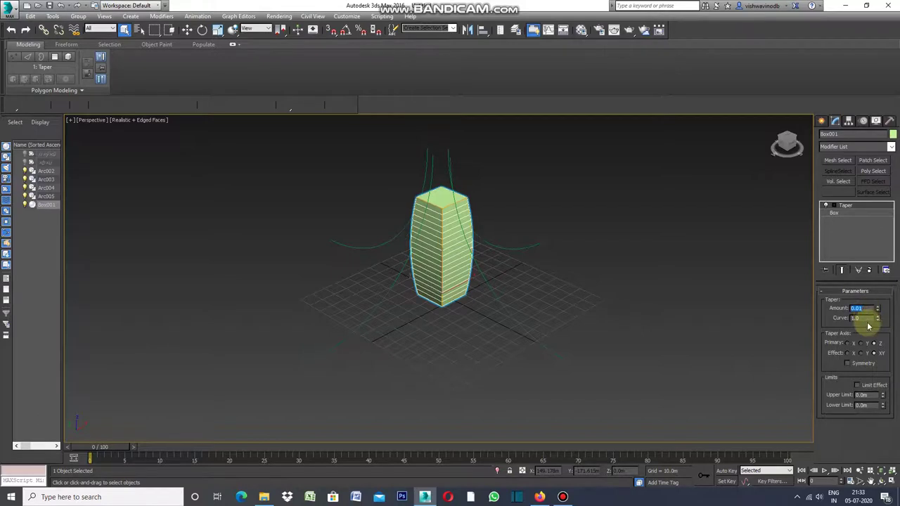
{"action": "left_click", "coordinate": [863, 320]}
{"action": "type", "text": "2"}
{"action": "key", "text": "Return"}
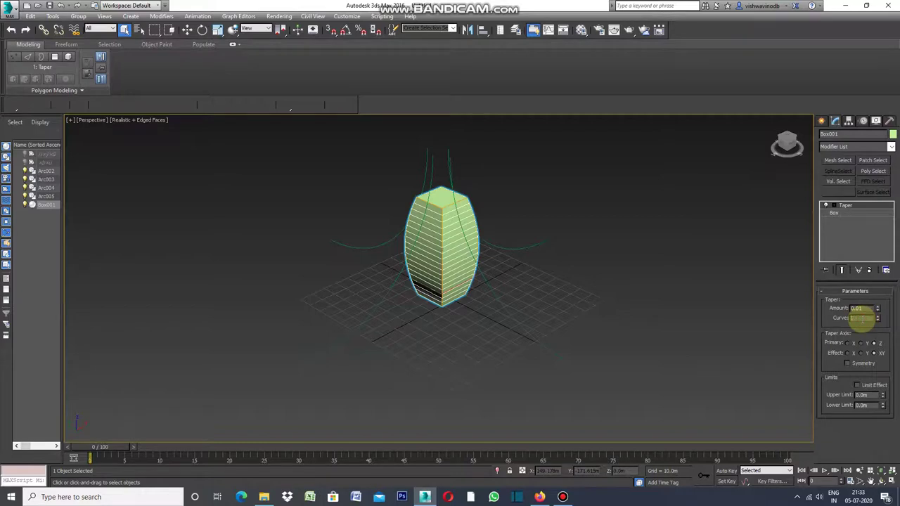
{"action": "type", "text": "1"}
{"action": "key", "text": "Return"}
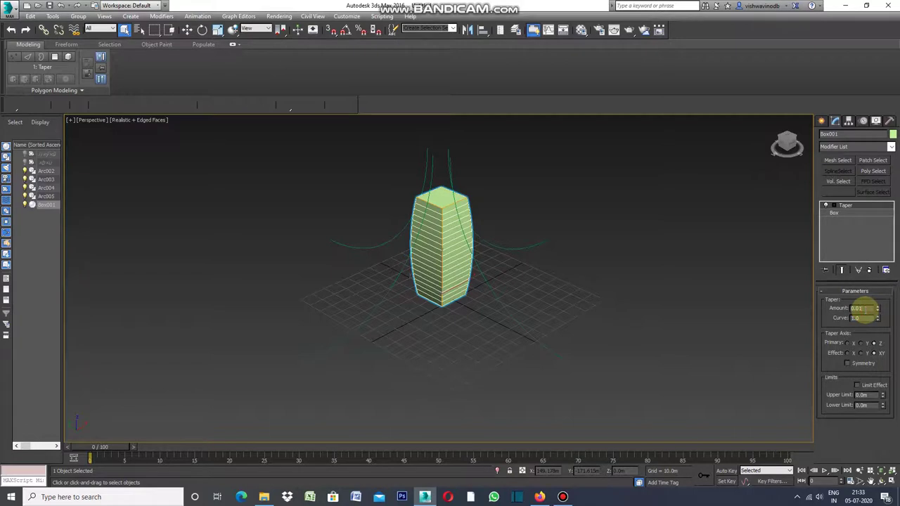
{"action": "type", "text": "0.002"}
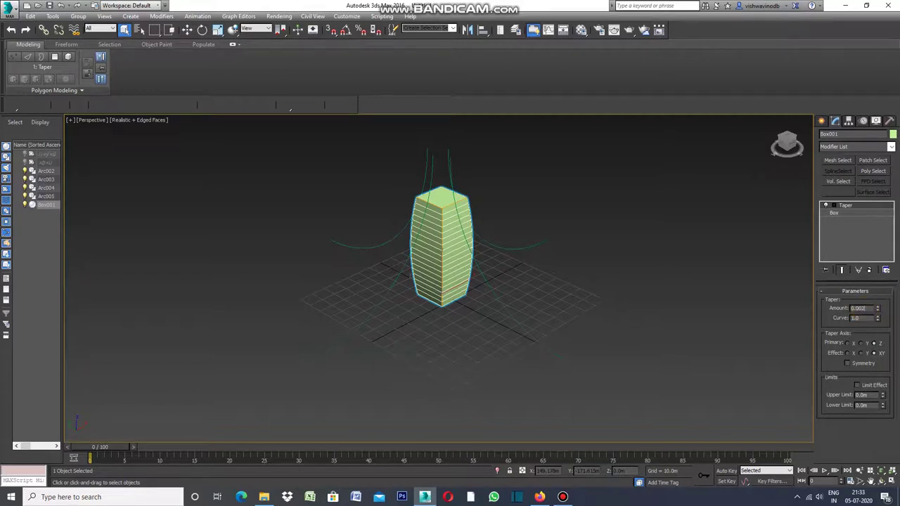
{"action": "key", "text": "Return"}
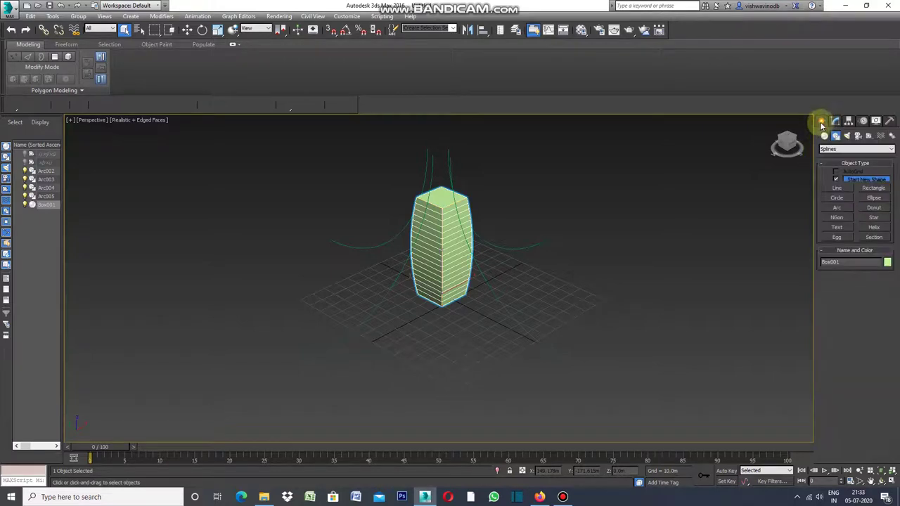
Deselect and reselect the tower to return to its modifier settings on the Modify panel.
{"action": "left_click", "coordinate": [821, 121]}
{"action": "left_click", "coordinate": [698, 232]}
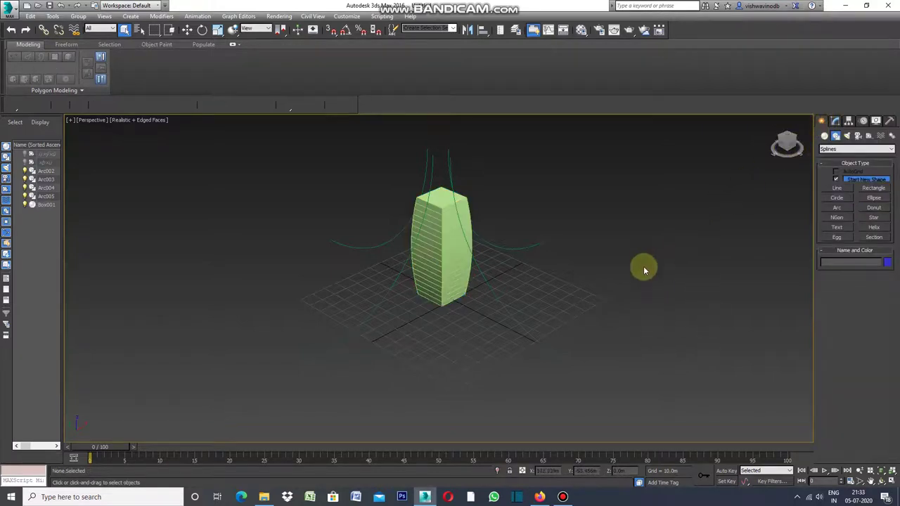
{"action": "left_click", "coordinate": [452, 239]}
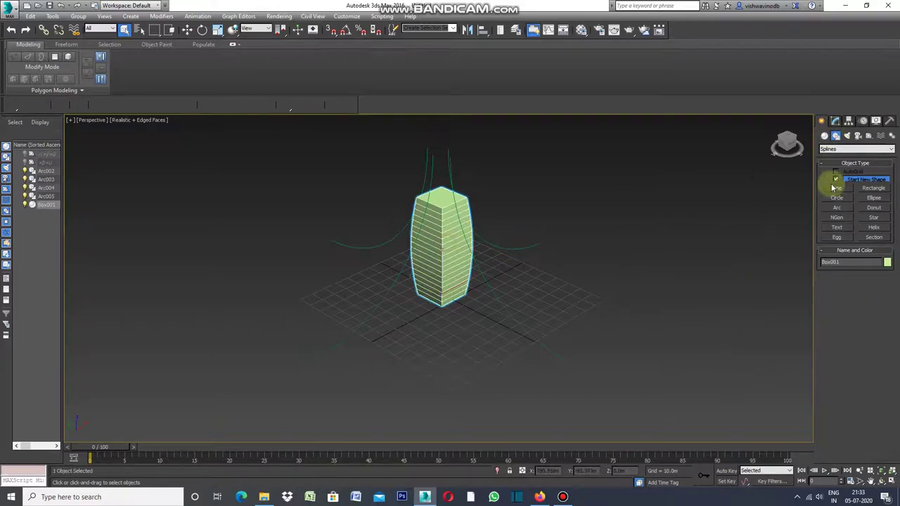
{"action": "left_click", "coordinate": [835, 121]}
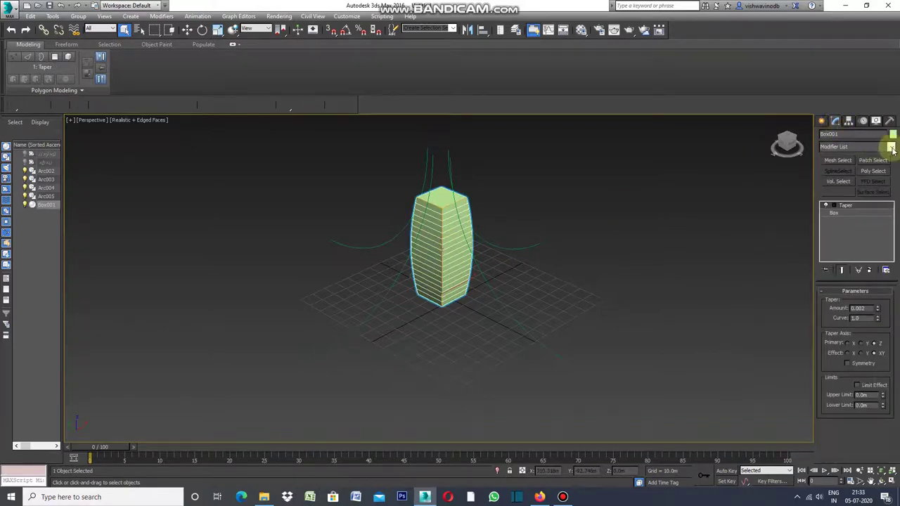
Add a Twist modifier above the Taper with a 360° angle.
{"action": "left_click", "coordinate": [891, 147]}
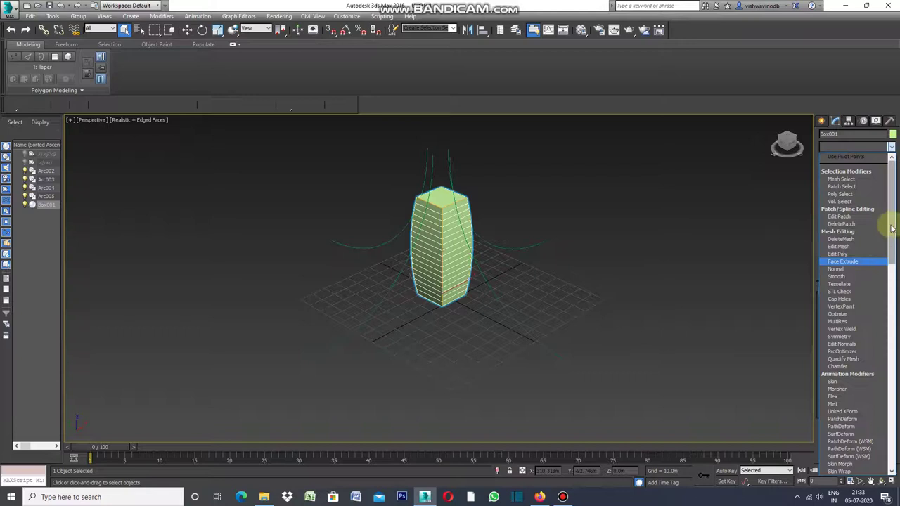
{"action": "left_click_drag", "start_coordinate": [892, 229], "coordinate": [894, 343]}
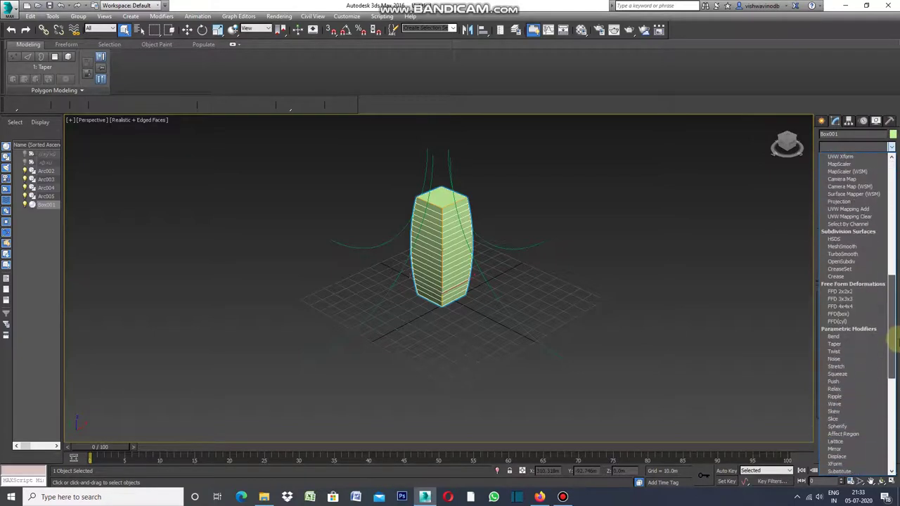
{"action": "left_click", "coordinate": [841, 347]}
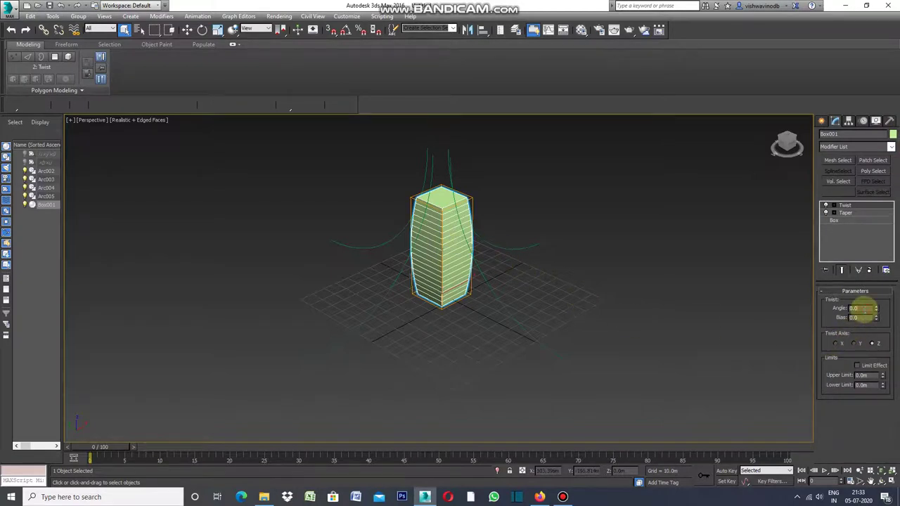
{"action": "type", "text": "360"}
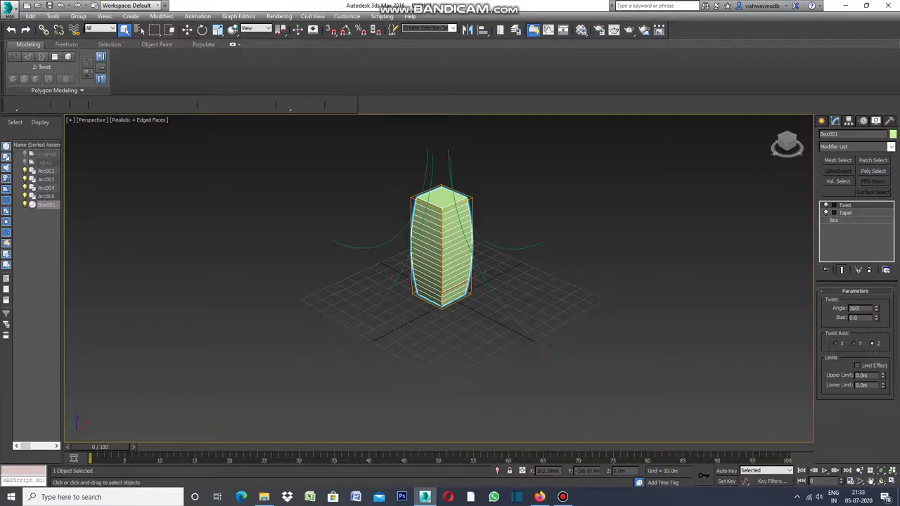
{"action": "key", "text": "Return"}
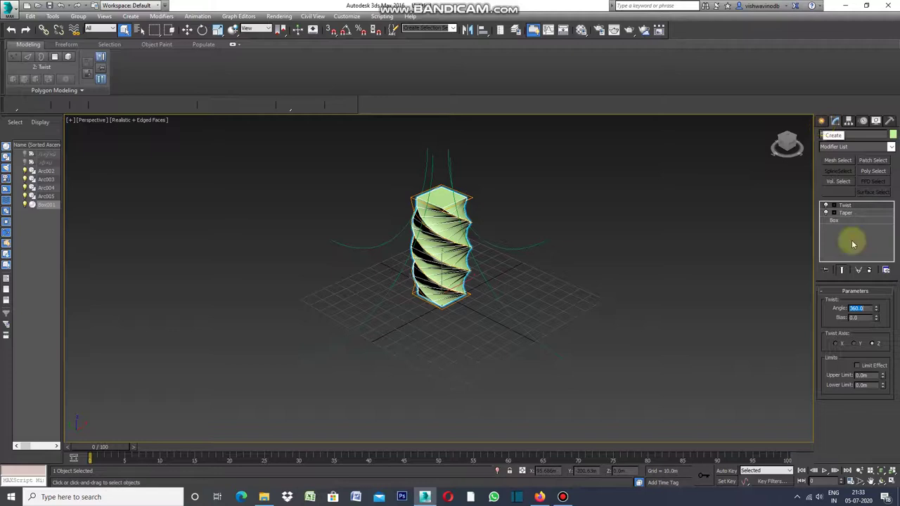
Toggle the twist's Limit Effect on and off and enter an Upper Limit of 20.
{"action": "left_click", "coordinate": [857, 366]}
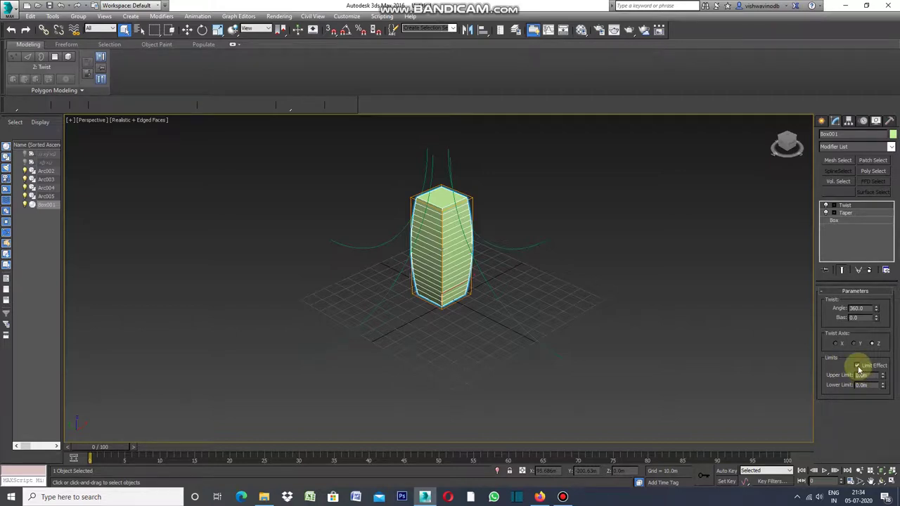
{"action": "left_click", "coordinate": [858, 365]}
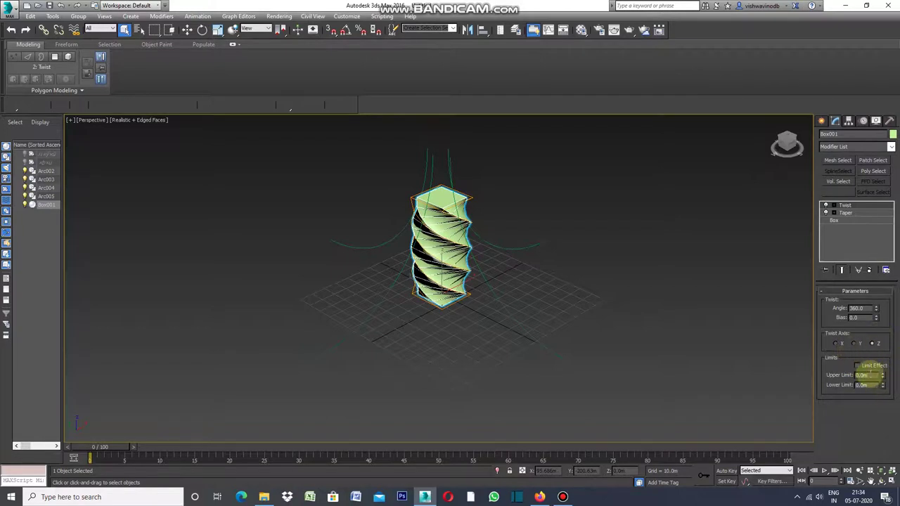
{"action": "type", "text": "20"}
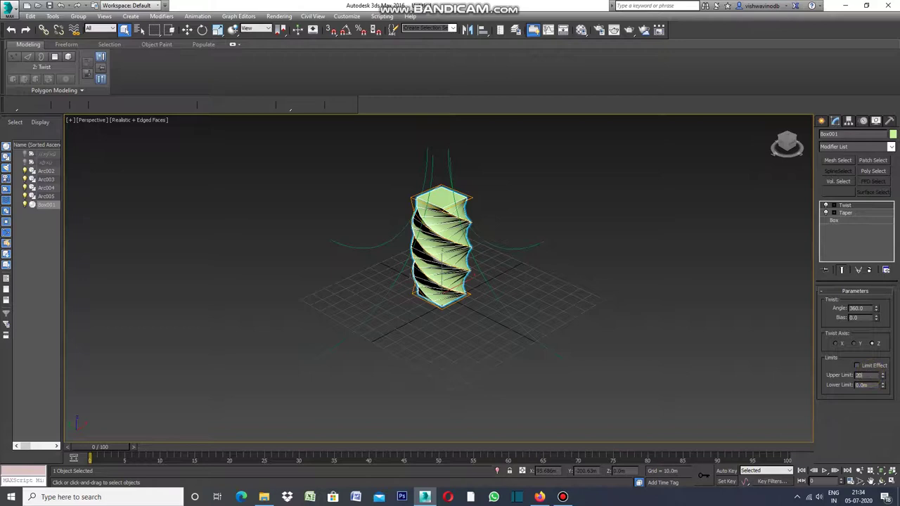
{"action": "left_click", "coordinate": [755, 399]}
{"action": "left_click", "coordinate": [457, 246]}
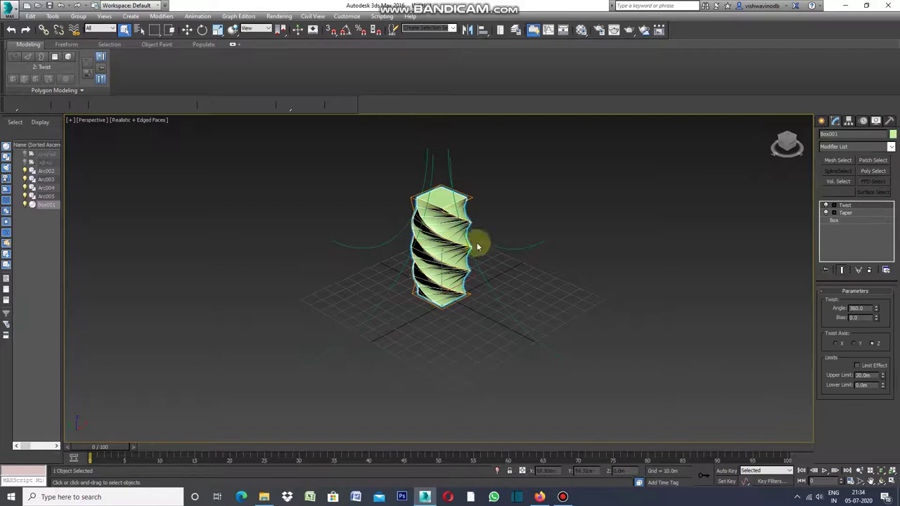
{"action": "double_click", "coordinate": [864, 309]}
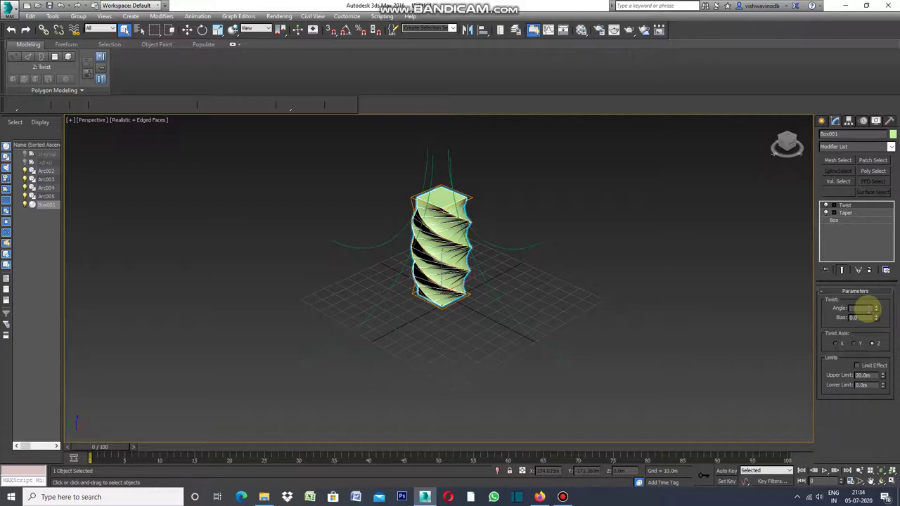
Change the Twist angle to 20°, then to 605°, and reselect the tower.
{"action": "type", "text": "20"}
{"action": "key", "text": "Return"}
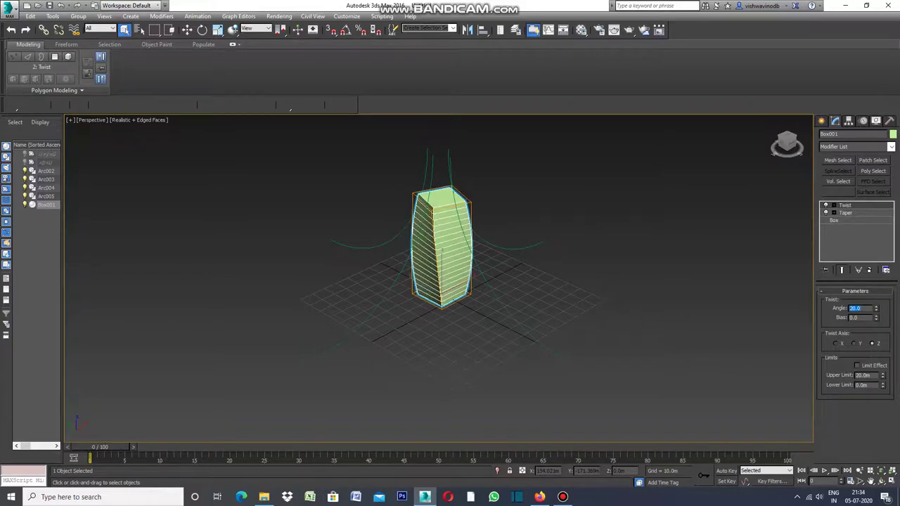
{"action": "left_click", "coordinate": [868, 308]}
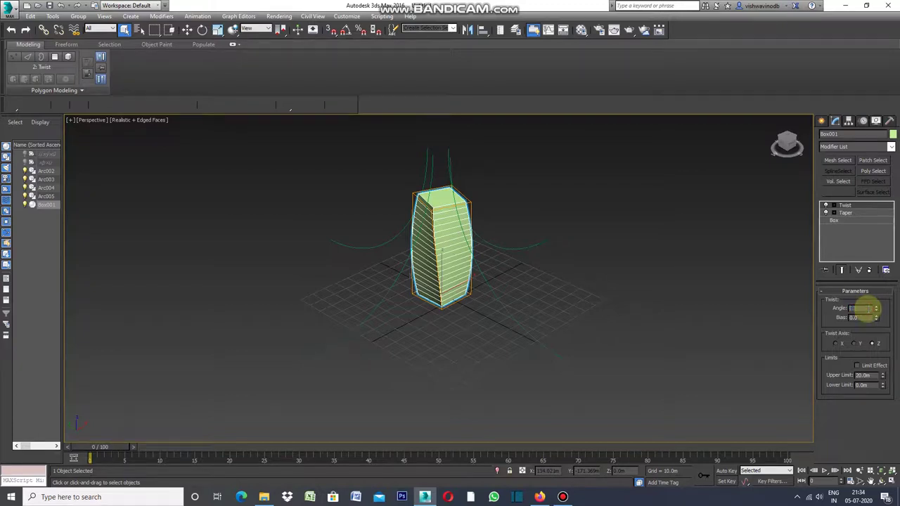
{"action": "type", "text": "605"}
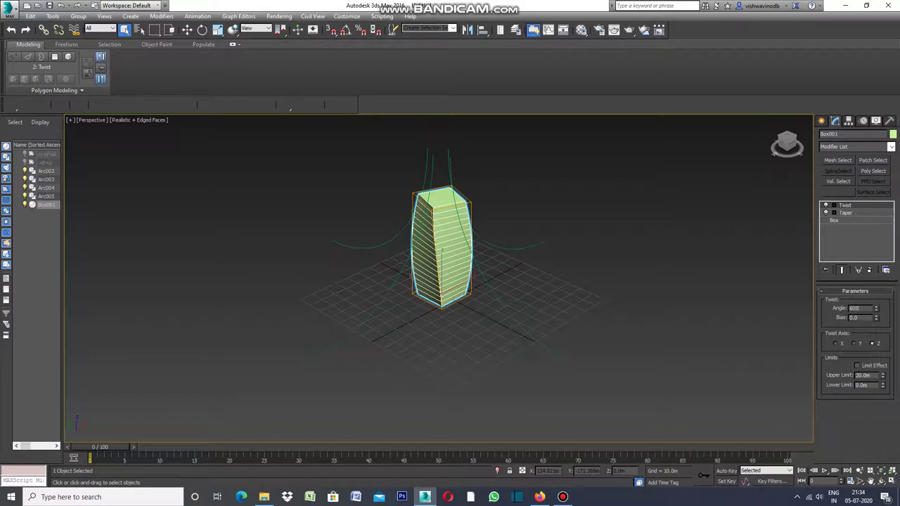
{"action": "key", "text": "Return"}
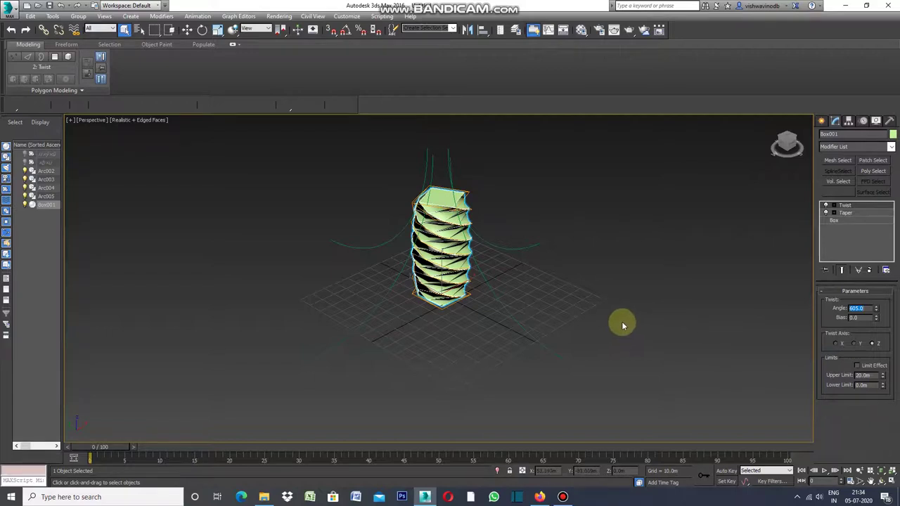
{"action": "left_click", "coordinate": [581, 317]}
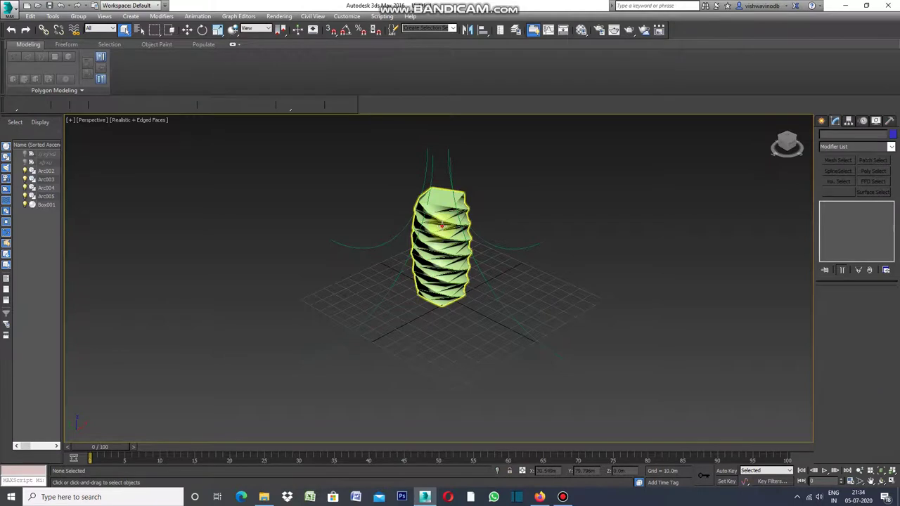
{"action": "left_click", "coordinate": [441, 227]}
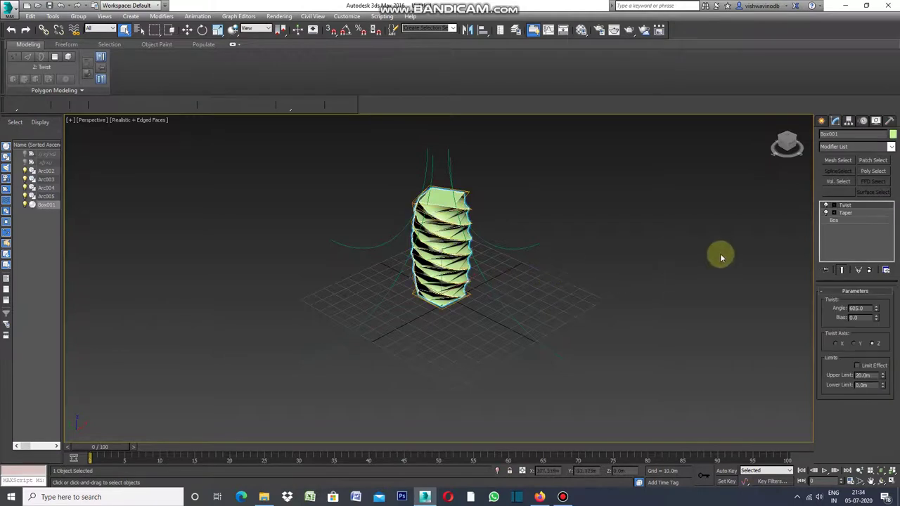
Zoom in and pan the perspective view so the tower is centred.
{"action": "left_click", "coordinate": [860, 481]}
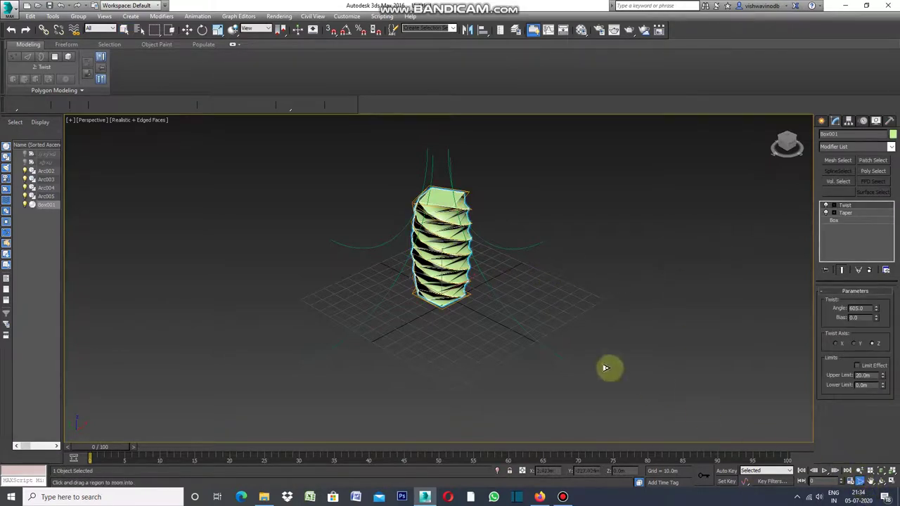
{"action": "scroll", "coordinate": [531, 300], "scroll_direction": "up", "scroll_amount": 3}
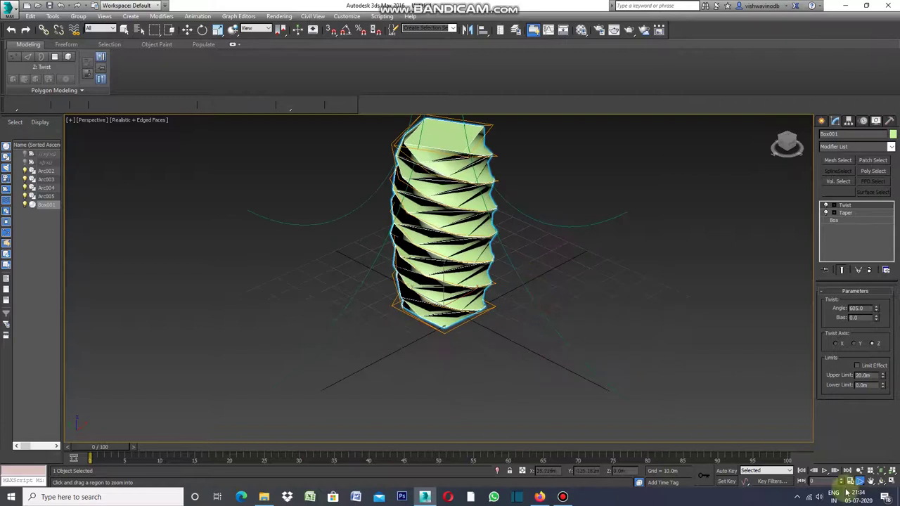
{"action": "left_click", "coordinate": [871, 482]}
{"action": "left_click_drag", "start_coordinate": [576, 267], "coordinate": [516, 384]}
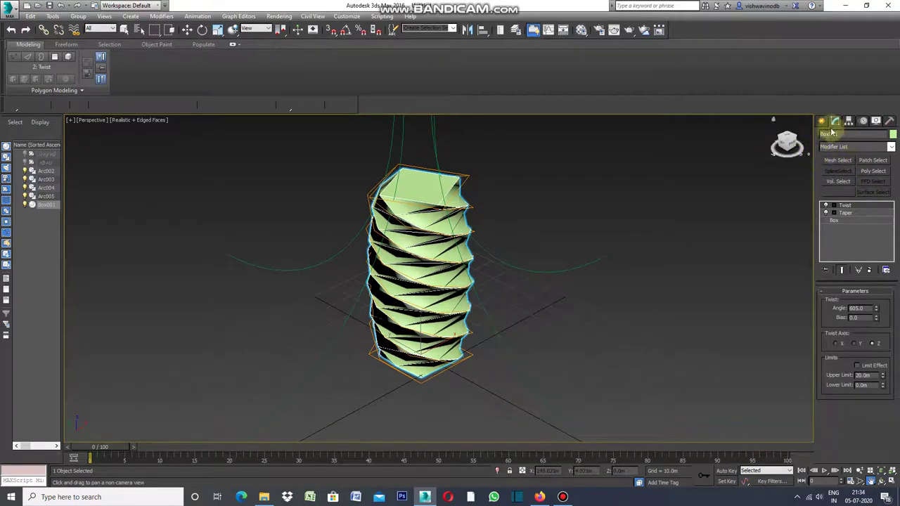
{"action": "right_click", "coordinate": [582, 197]}
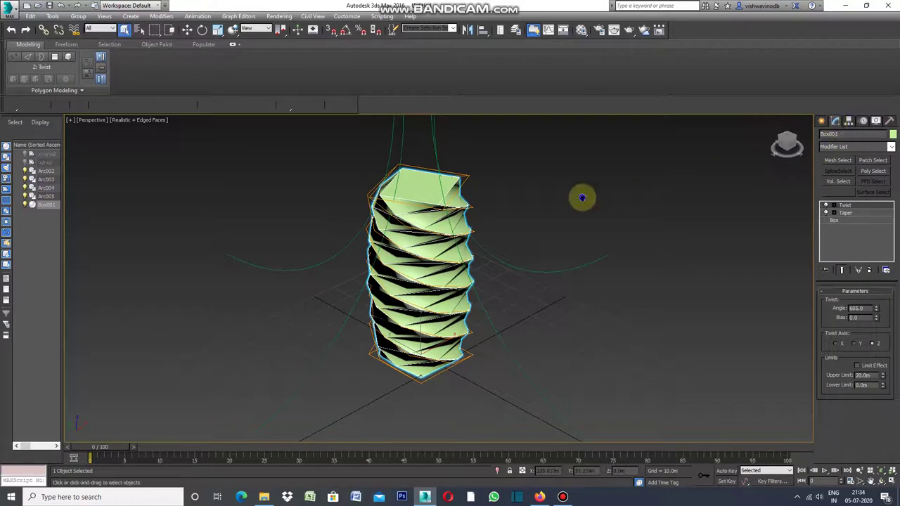
Convert the twisted tower to an Editable Poly and switch to the Edge sub-object level.
{"action": "left_click", "coordinate": [821, 121]}
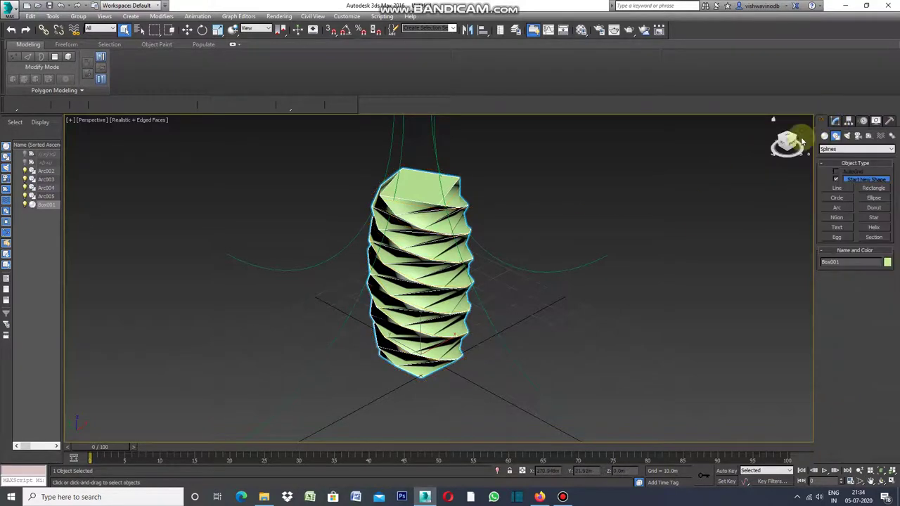
{"action": "right_click", "coordinate": [669, 184]}
{"action": "mouse_move", "coordinate": [707, 276]}
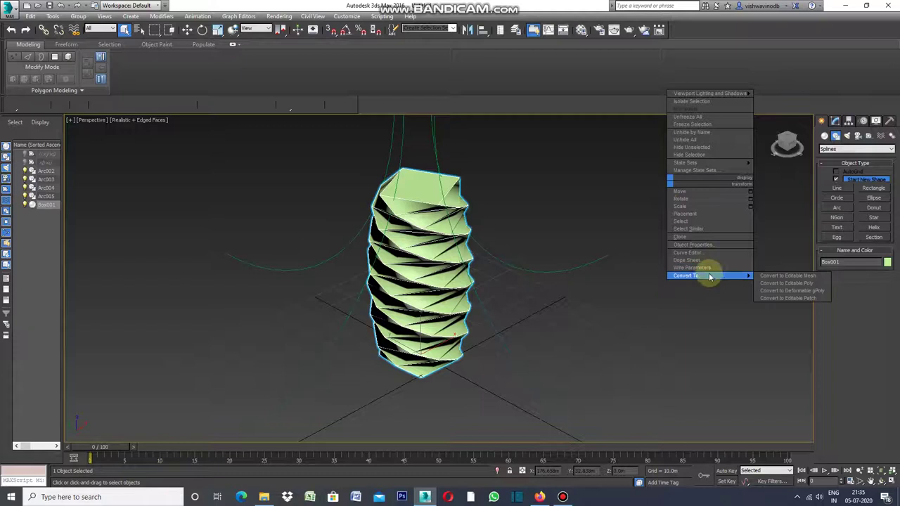
{"action": "left_click", "coordinate": [765, 284]}
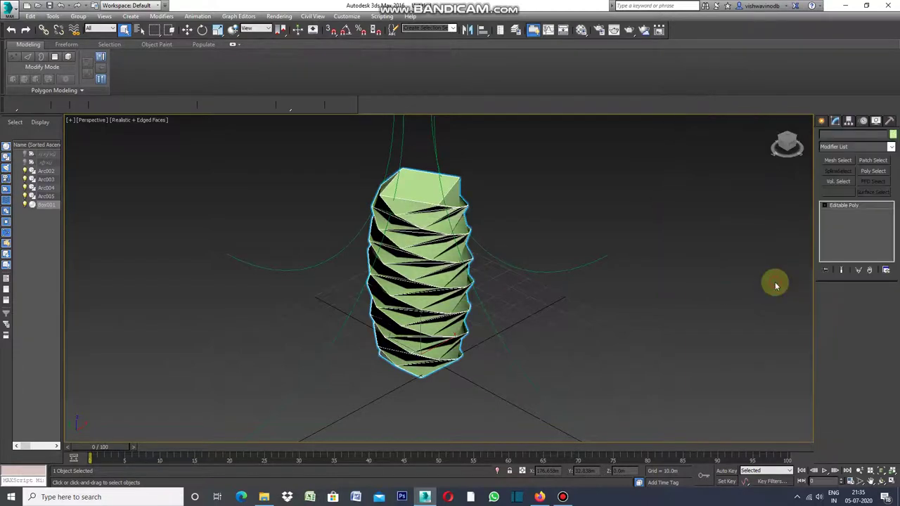
{"action": "left_click", "coordinate": [835, 121]}
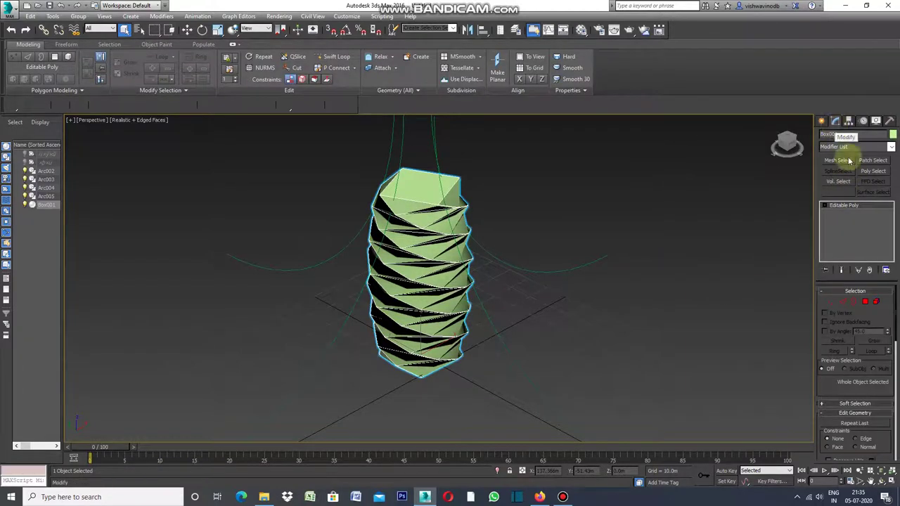
{"action": "left_click", "coordinate": [845, 304]}
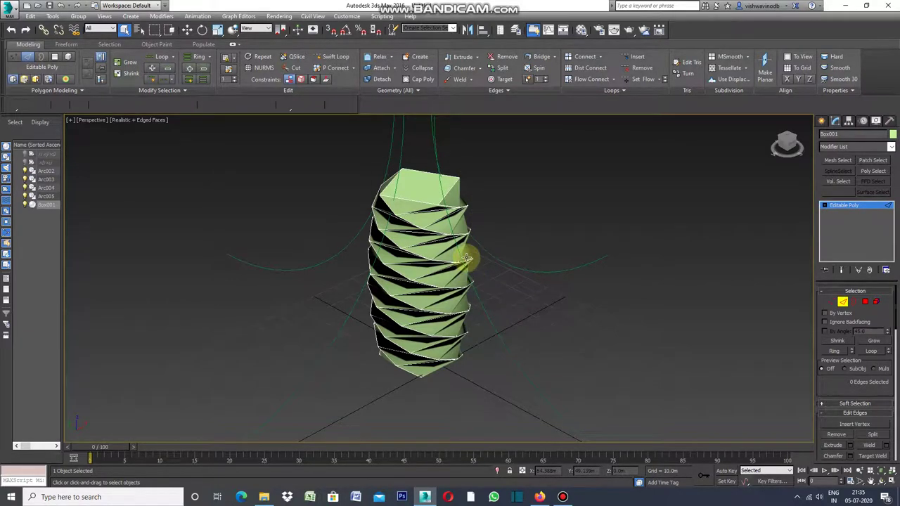
Zoom and pan in on the tower's top, then select an edge of its top face.
{"action": "left_click", "coordinate": [871, 481]}
{"action": "left_click_drag", "start_coordinate": [541, 245], "coordinate": [496, 275]}
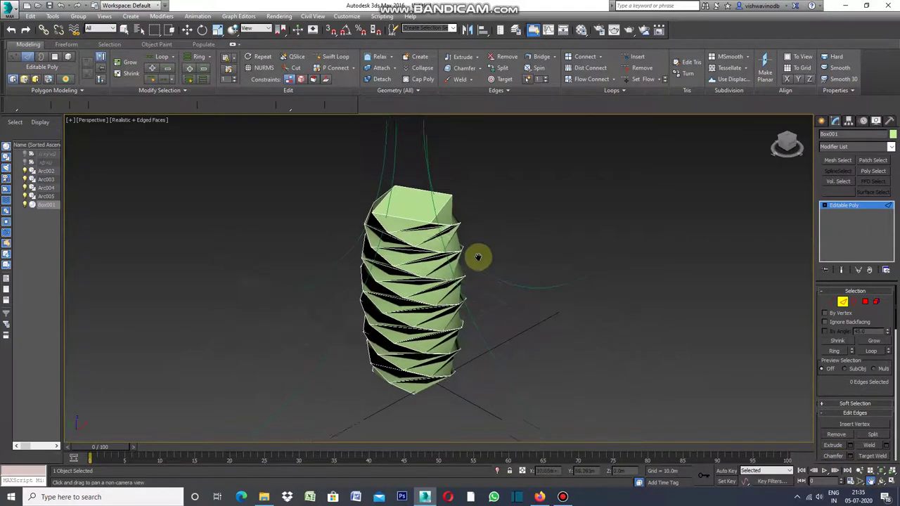
{"action": "left_click", "coordinate": [860, 481]}
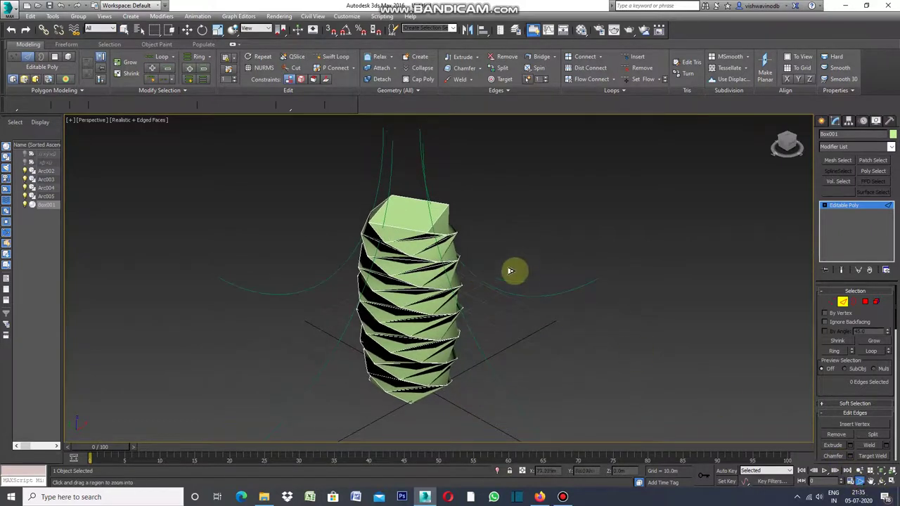
{"action": "scroll", "coordinate": [457, 211], "scroll_direction": "up", "scroll_amount": 2}
{"action": "scroll", "coordinate": [453, 194], "scroll_direction": "up", "scroll_amount": 1}
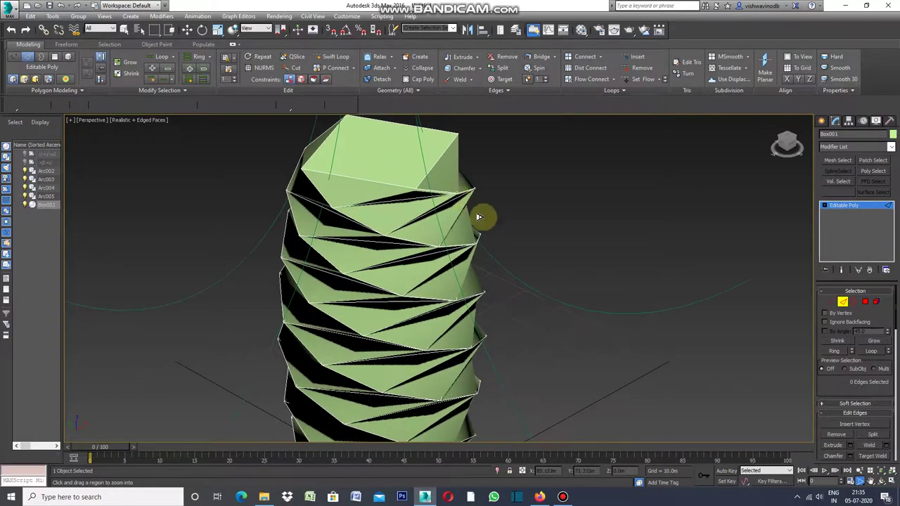
{"action": "left_click", "coordinate": [871, 481]}
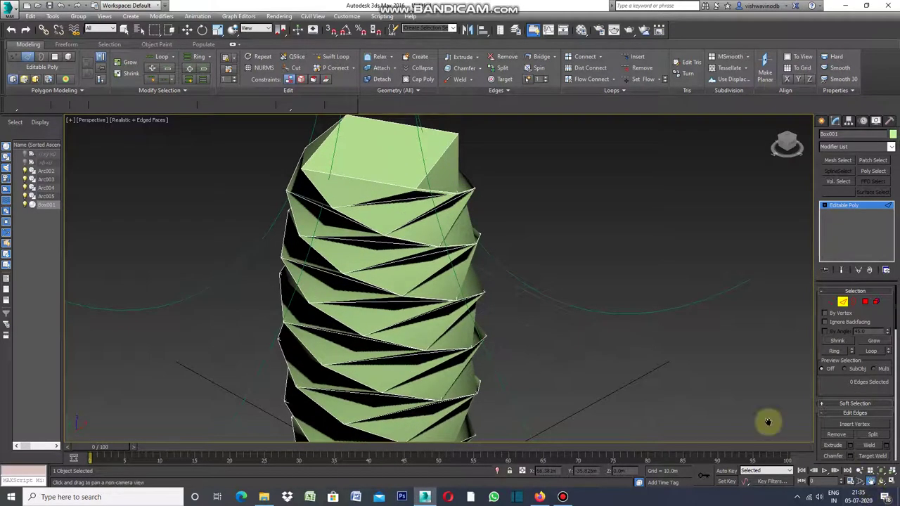
{"action": "left_click_drag", "start_coordinate": [536, 245], "coordinate": [539, 318]}
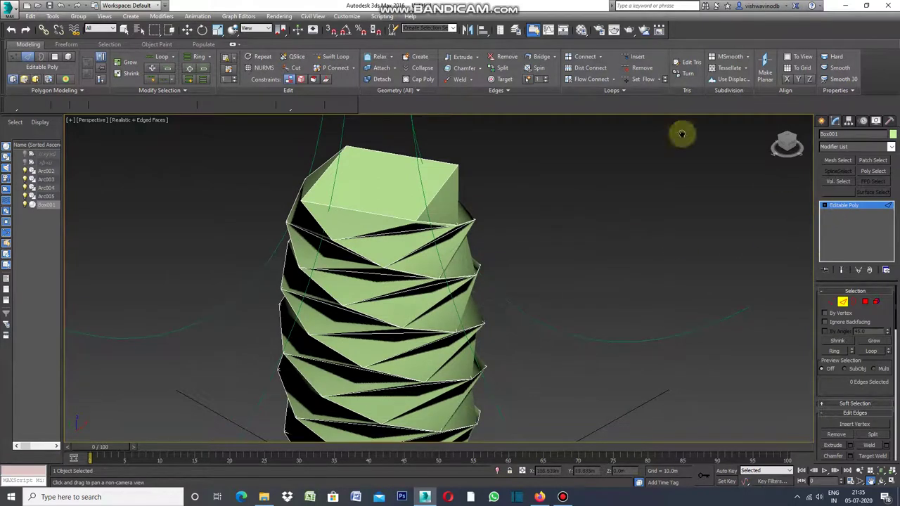
{"action": "left_click", "coordinate": [124, 30]}
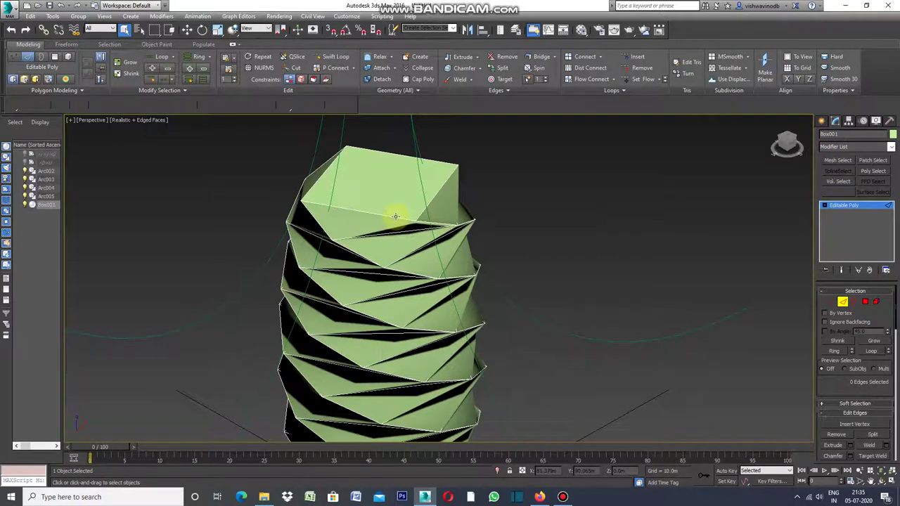
{"action": "left_click", "coordinate": [395, 217]}
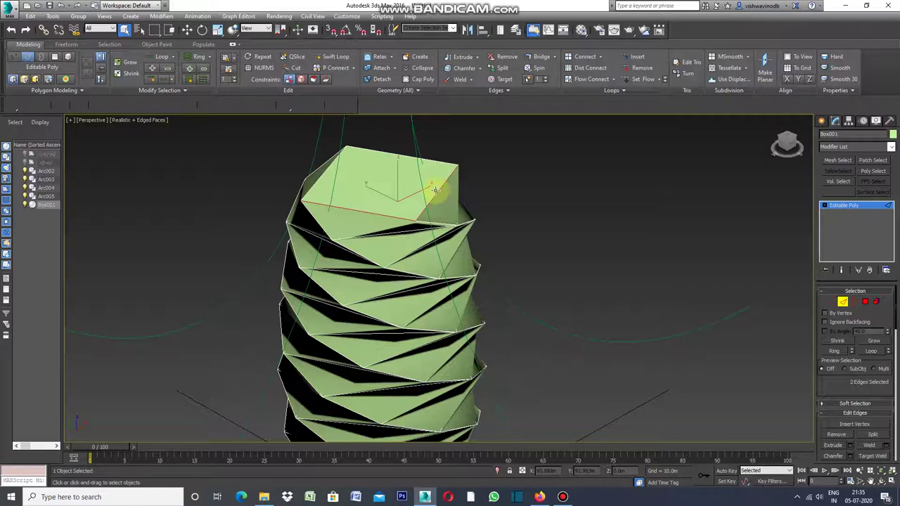
{"action": "left_click", "coordinate": [406, 154], "text": "ctrl"}
{"action": "left_click", "coordinate": [406, 154], "text": "ctrl"}
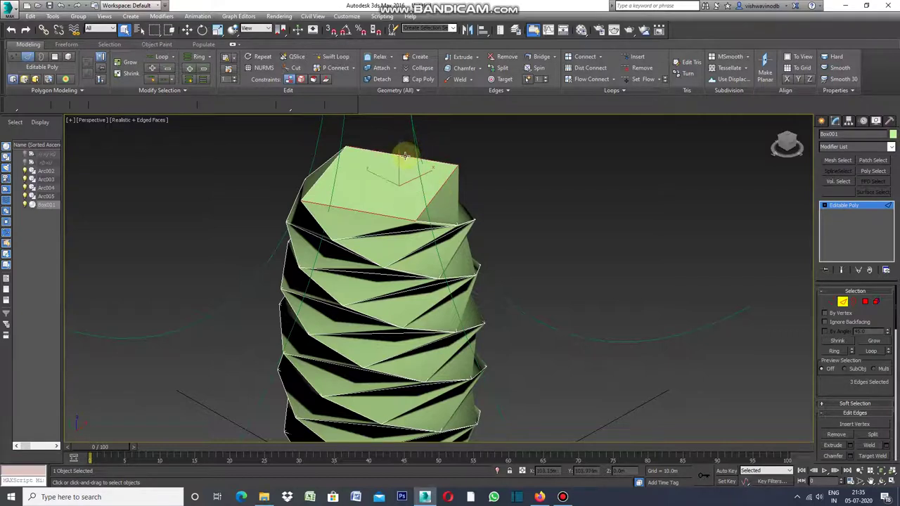
{"action": "left_click", "coordinate": [322, 173], "text": "ctrl"}
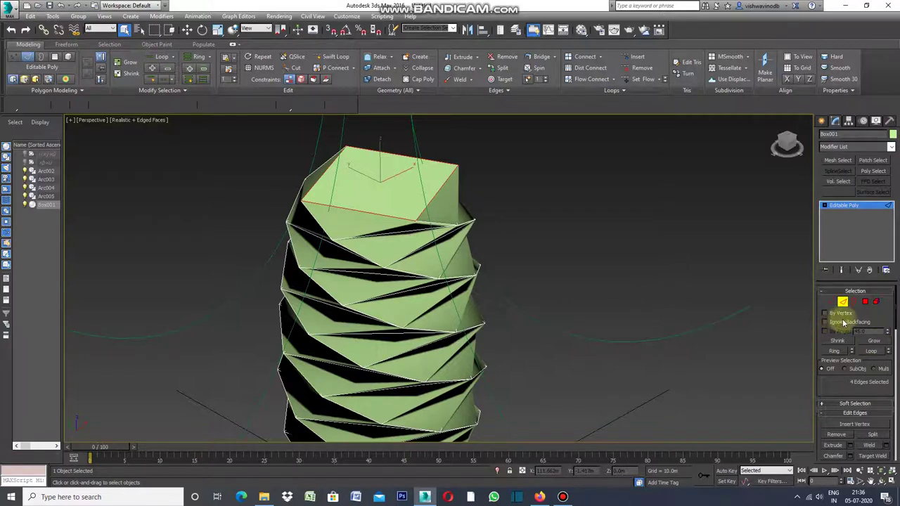
{"action": "left_click_drag", "start_coordinate": [897, 323], "coordinate": [897, 368]}
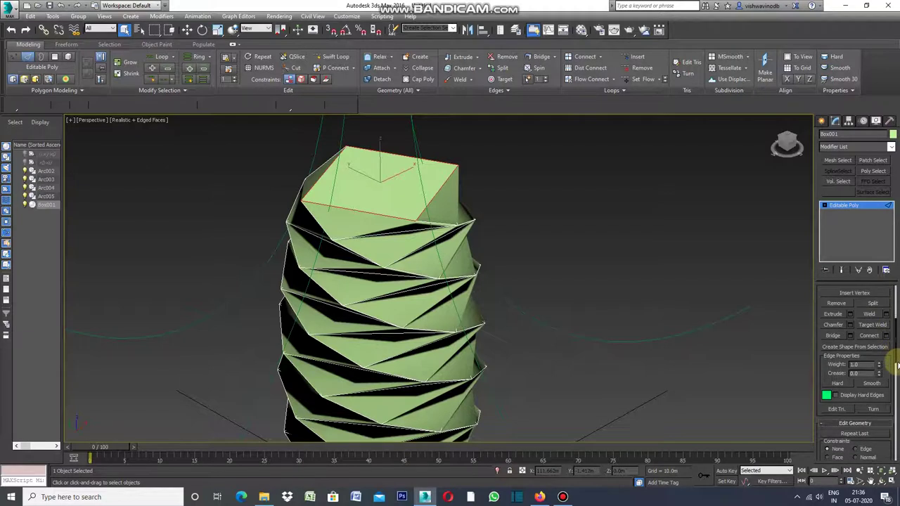
{"action": "left_click", "coordinate": [887, 338]}
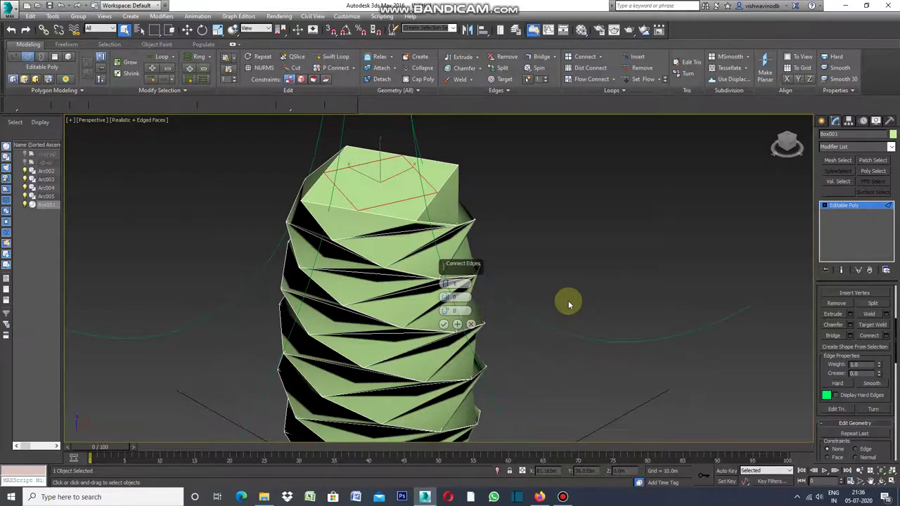
{"action": "left_click", "coordinate": [471, 325]}
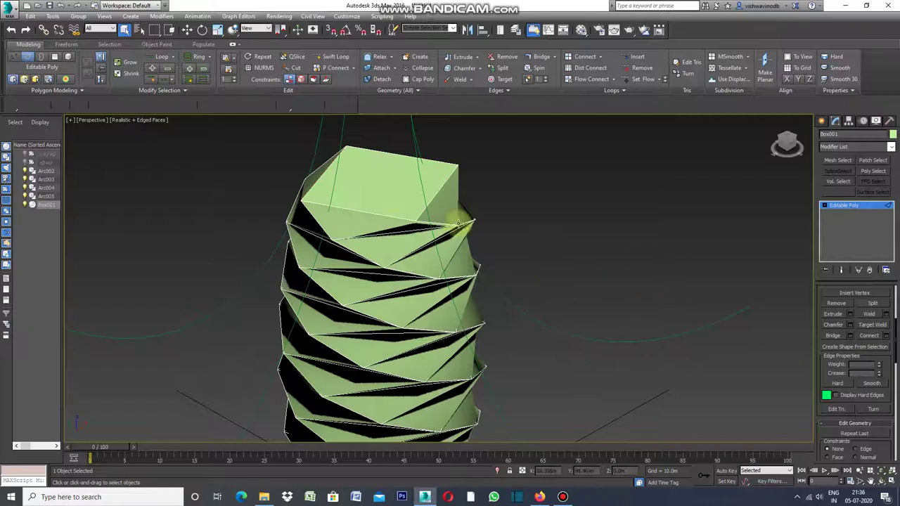
{"action": "left_click_drag", "start_coordinate": [896, 338], "coordinate": [891, 302]}
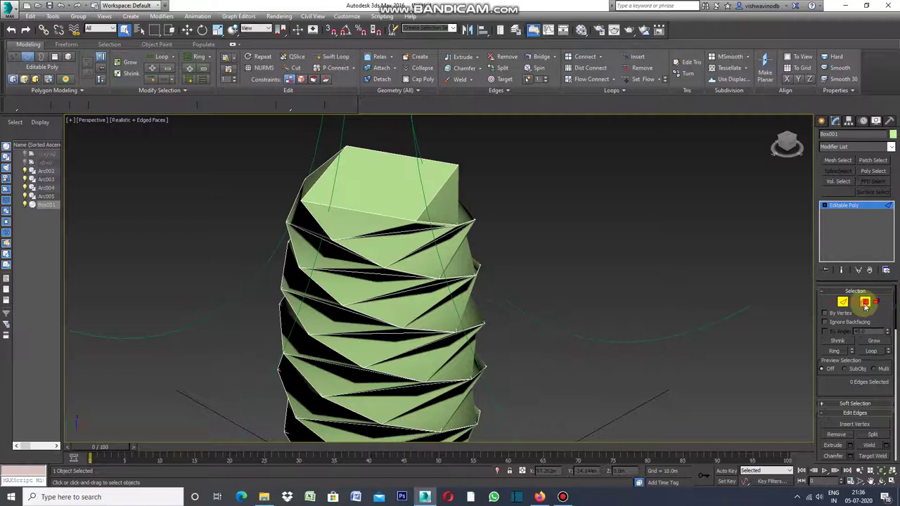
Delete the tower's top polygon, then return to Edge sub-object mode.
{"action": "left_click", "coordinate": [865, 303]}
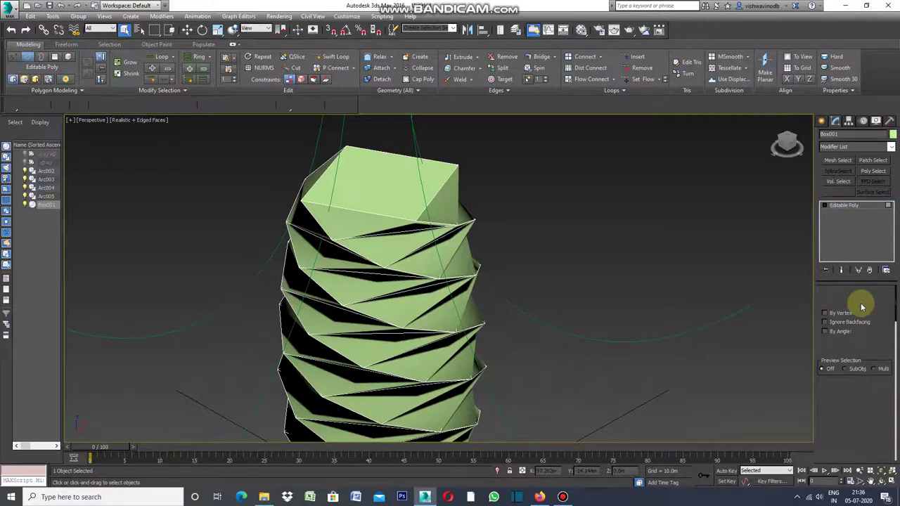
{"action": "left_click", "coordinate": [395, 206]}
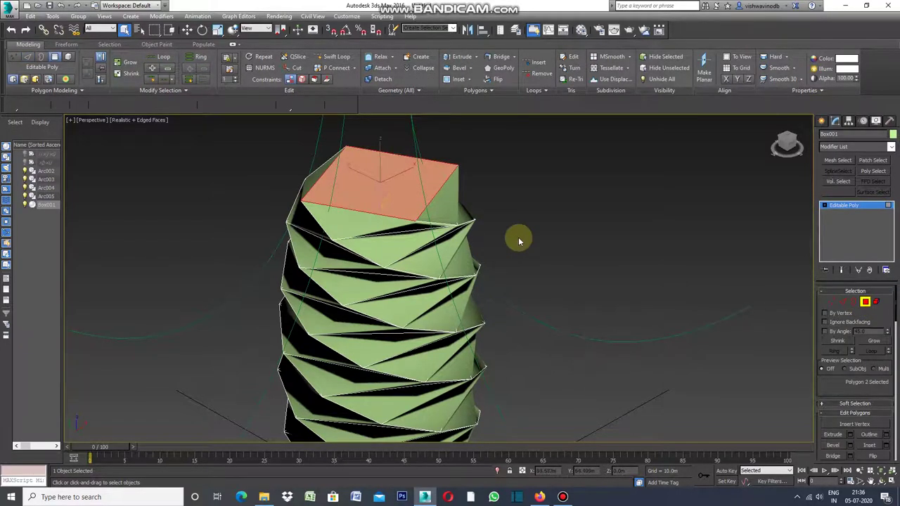
{"action": "key", "text": "Delete"}
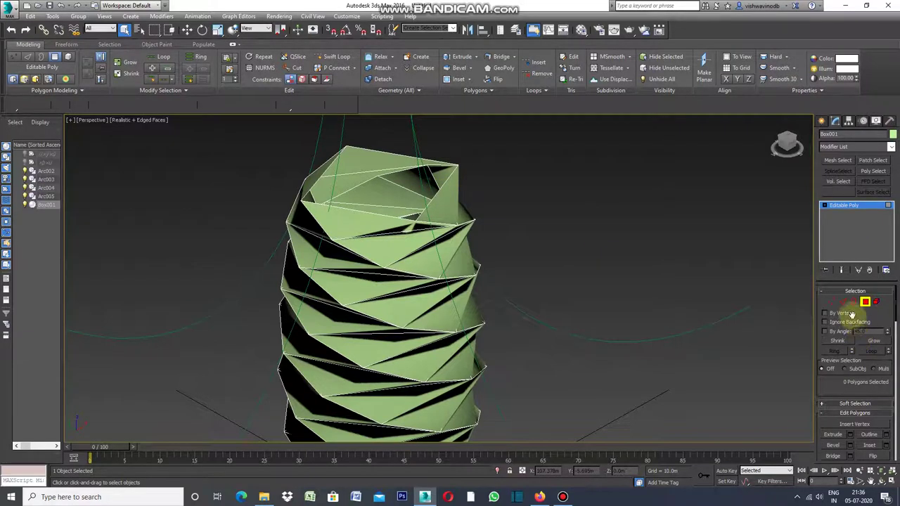
{"action": "left_click", "coordinate": [845, 302]}
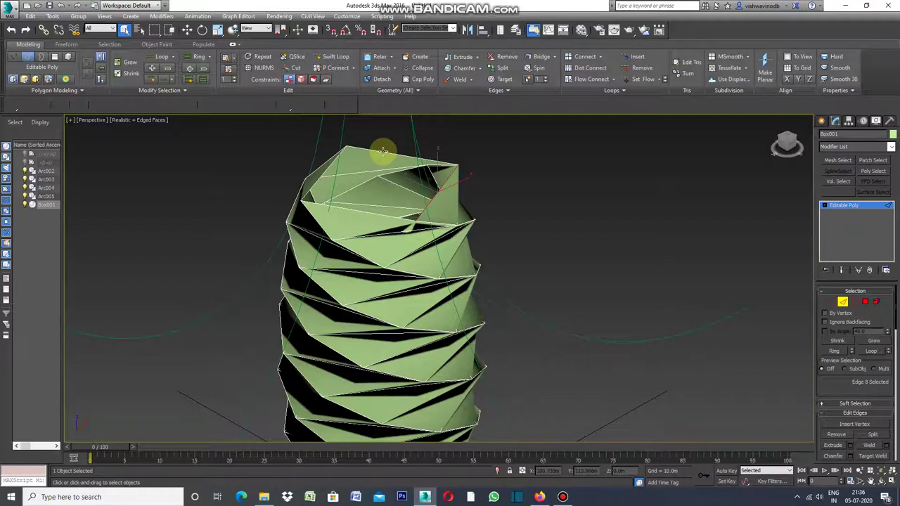
Connect three selected edges near the tower's top rim with new edge lines.
{"action": "left_click", "coordinate": [383, 150]}
{"action": "left_click", "coordinate": [330, 164], "text": "ctrl"}
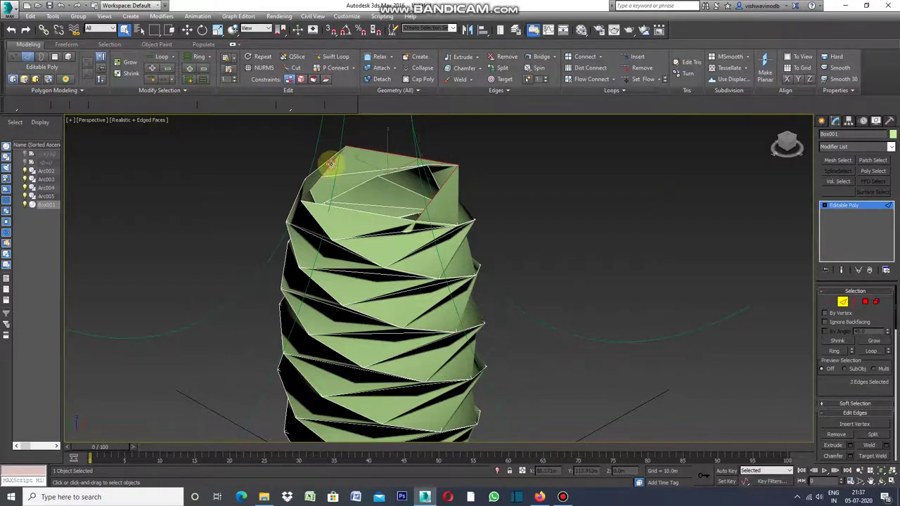
{"action": "left_click", "coordinate": [357, 208], "text": "ctrl"}
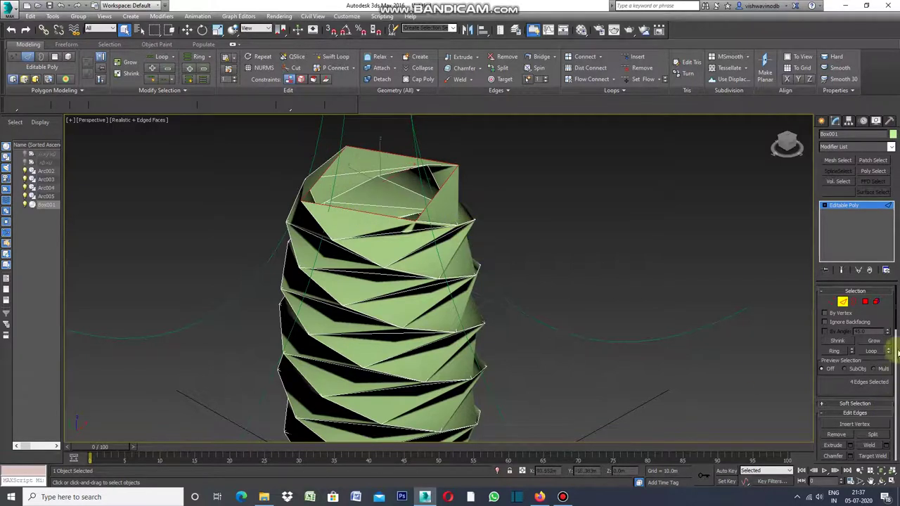
{"action": "scroll", "coordinate": [894, 320], "scroll_direction": "down", "scroll_amount": 3}
{"action": "scroll", "coordinate": [894, 320], "scroll_direction": "down", "scroll_amount": 3}
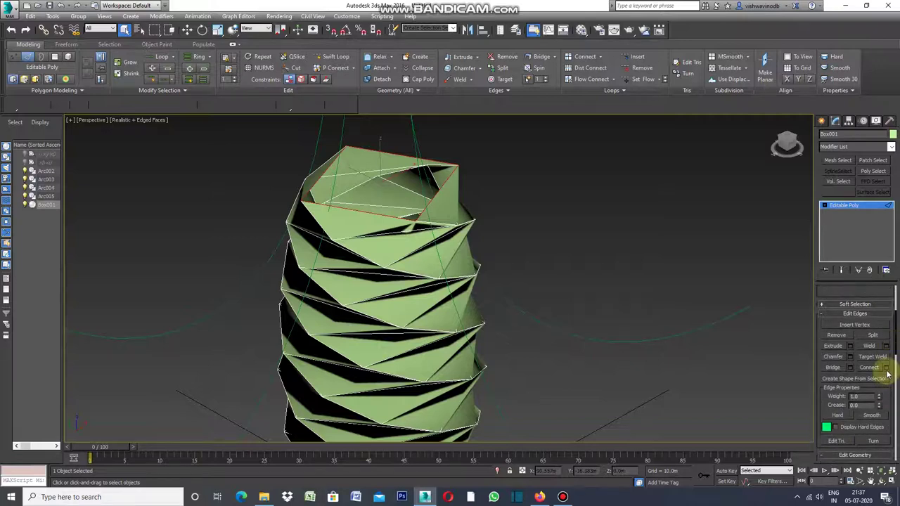
{"action": "left_click", "coordinate": [886, 369]}
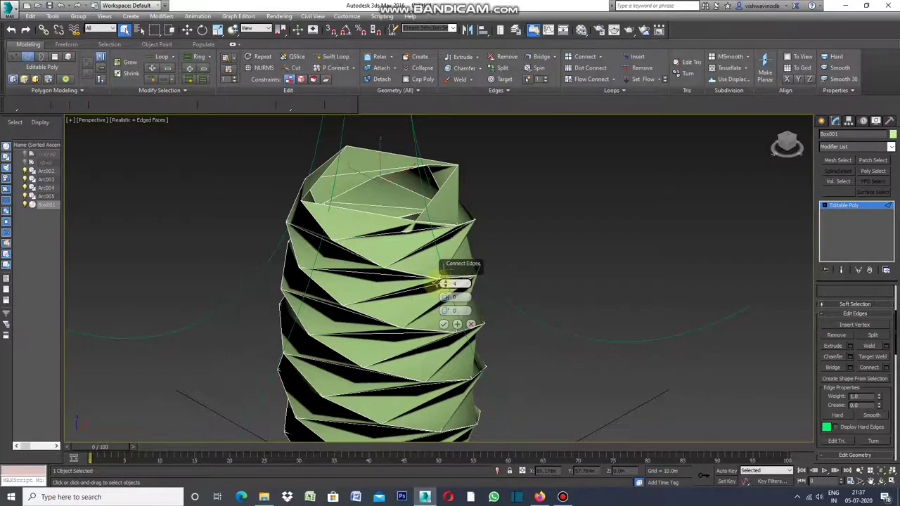
{"action": "left_click", "coordinate": [445, 325]}
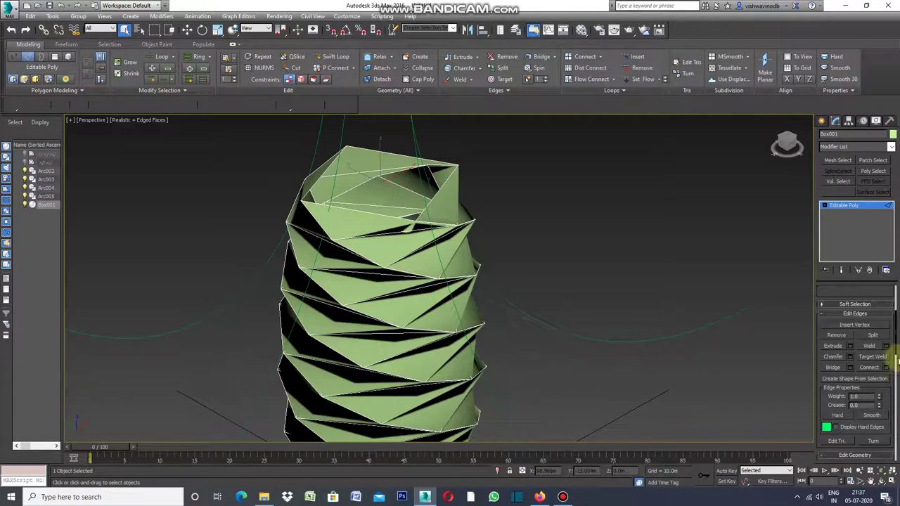
Scroll the command panel up to Selection and switch to the Create panel.
{"action": "left_click", "coordinate": [898, 350]}
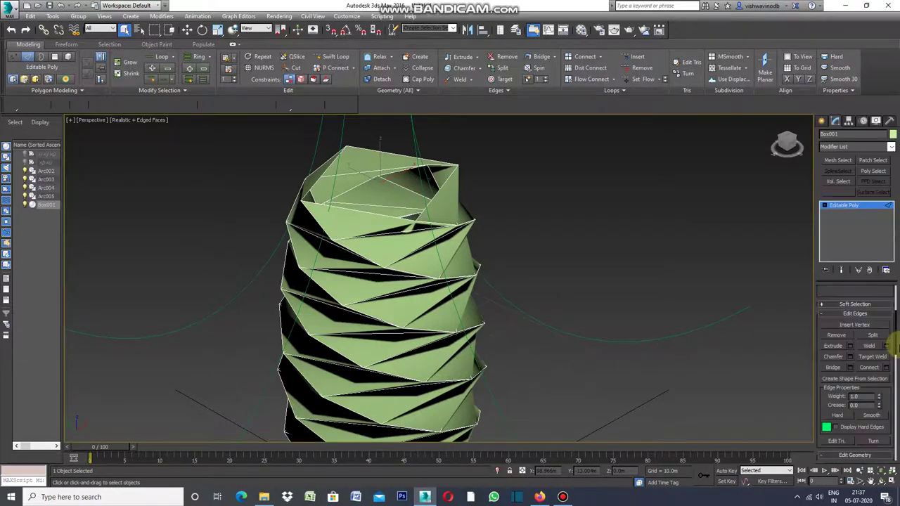
{"action": "left_click_drag", "start_coordinate": [895, 345], "coordinate": [897, 324]}
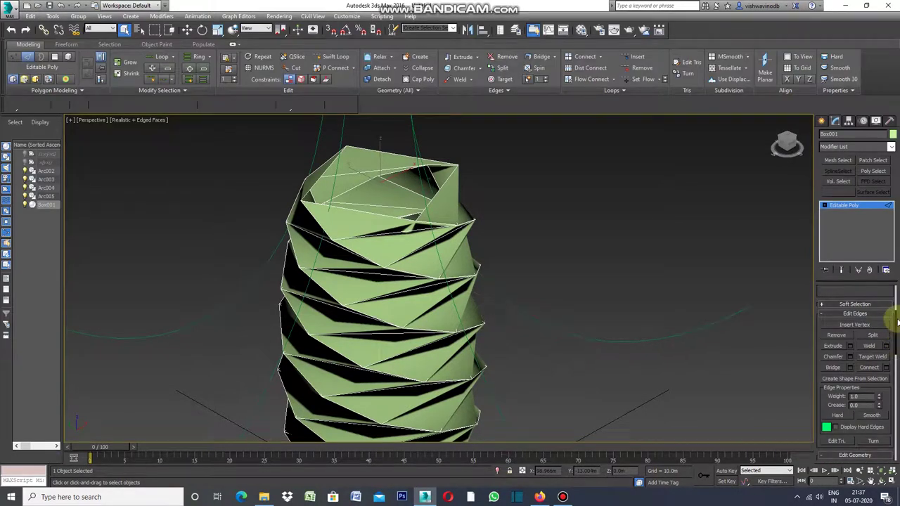
{"action": "left_click_drag", "start_coordinate": [898, 336], "coordinate": [891, 303]}
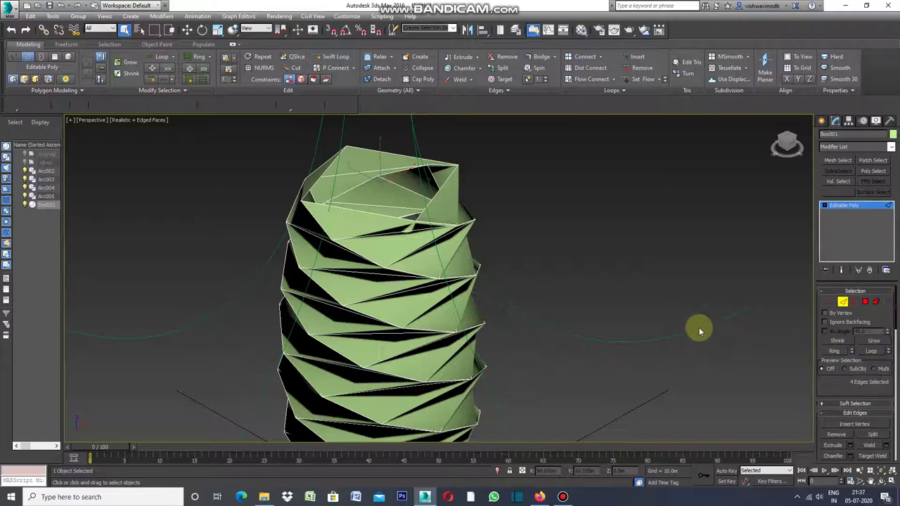
{"action": "left_click", "coordinate": [822, 123]}
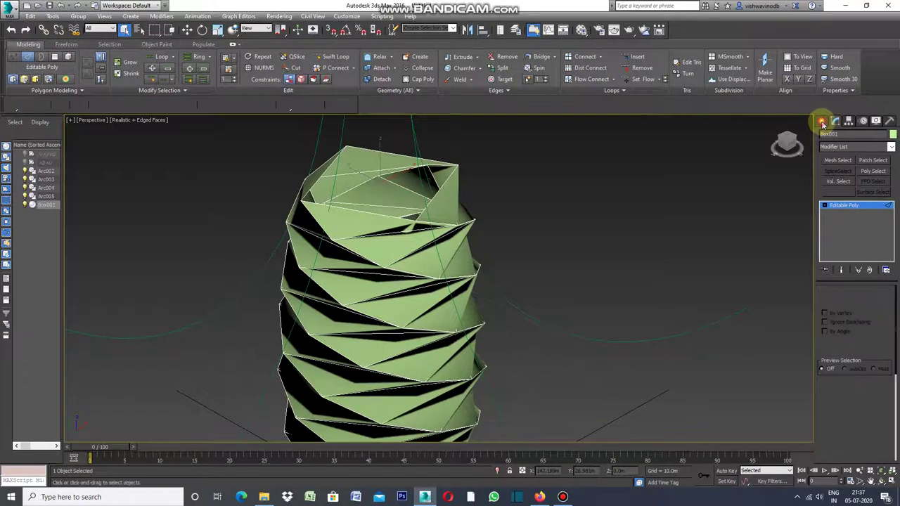
Reselect Box001 in the Modify panel and select all its polygons for editing.
{"action": "left_click", "coordinate": [691, 193]}
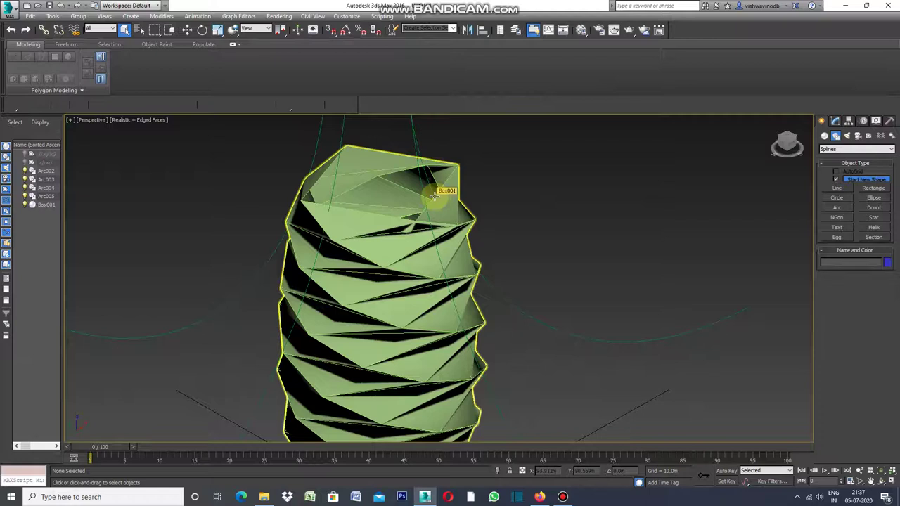
{"action": "left_click", "coordinate": [434, 196]}
{"action": "left_click", "coordinate": [837, 122]}
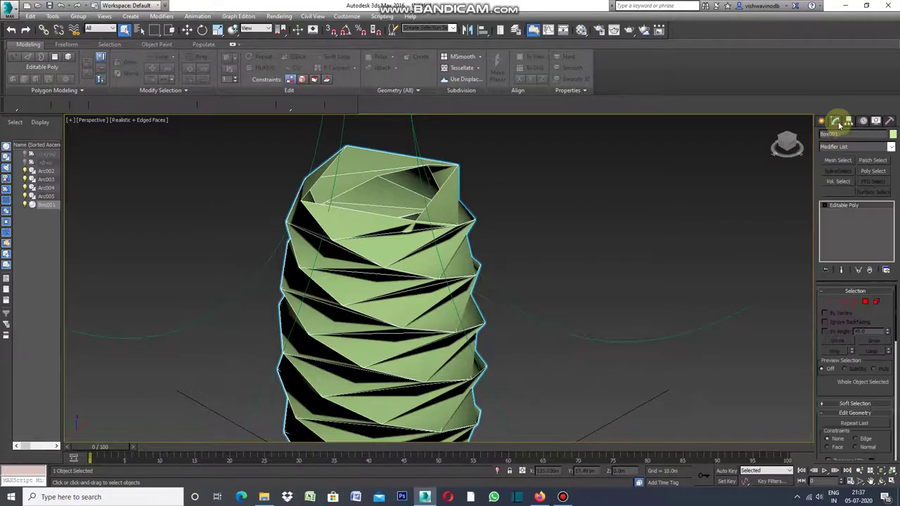
{"action": "left_click", "coordinate": [845, 304]}
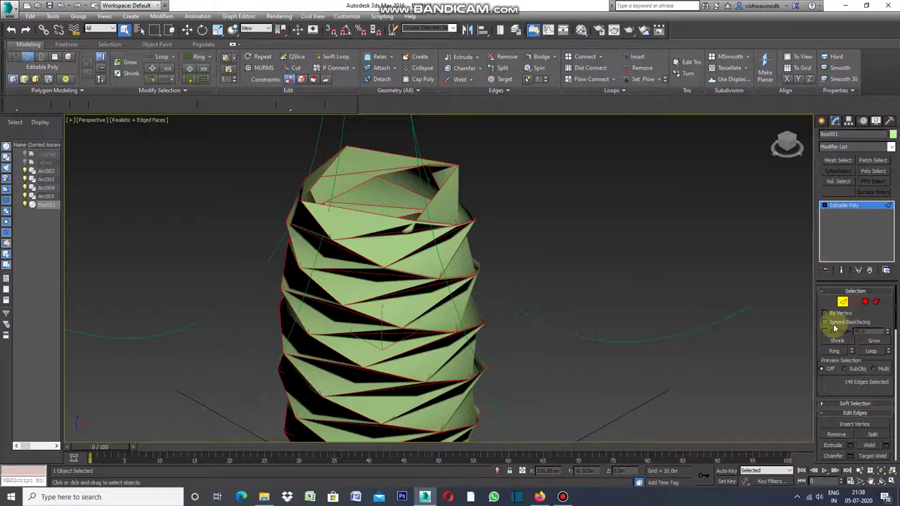
{"action": "left_click", "coordinate": [867, 304]}
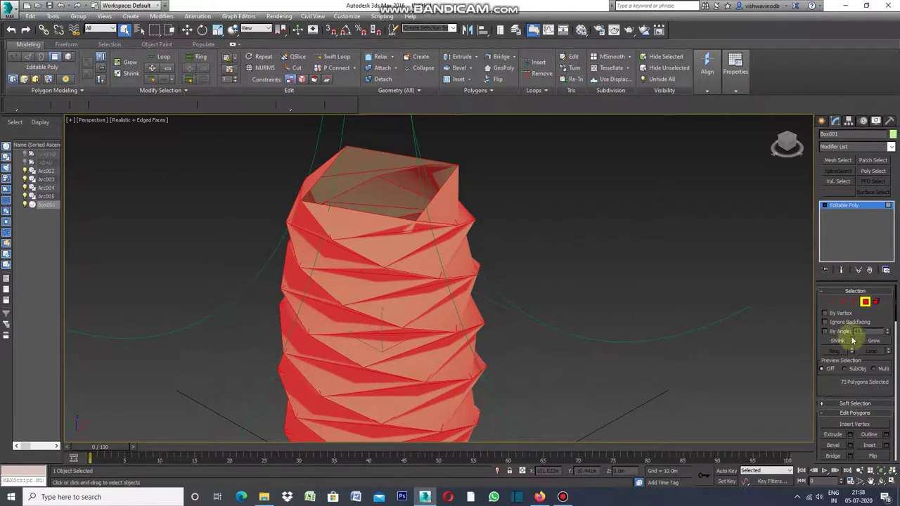
{"action": "left_click_drag", "start_coordinate": [898, 307], "coordinate": [897, 332]}
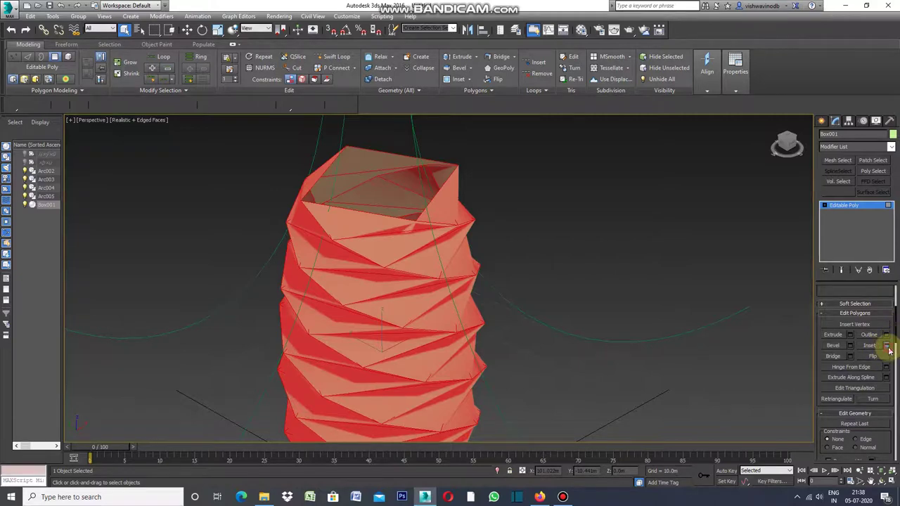
Inset all tower polygons By Polygon with a 2.0m amount.
{"action": "left_click", "coordinate": [886, 347]}
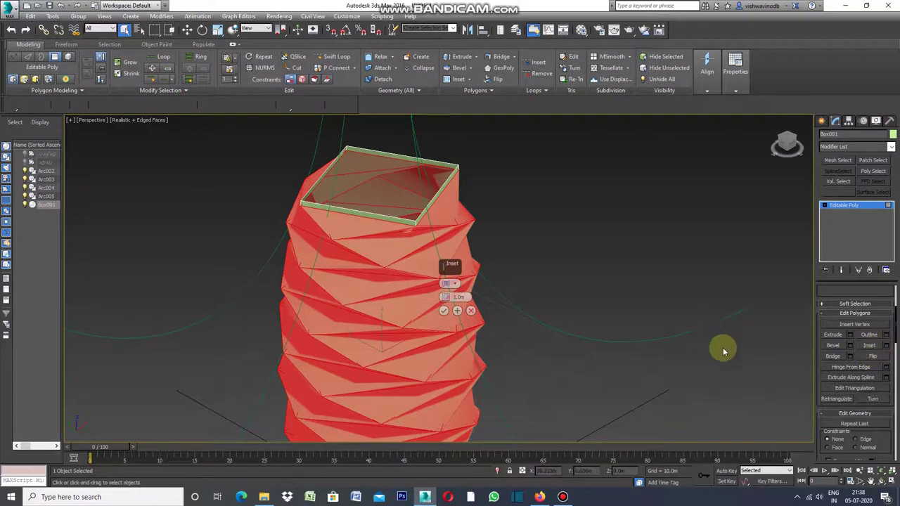
{"action": "left_click", "coordinate": [456, 284]}
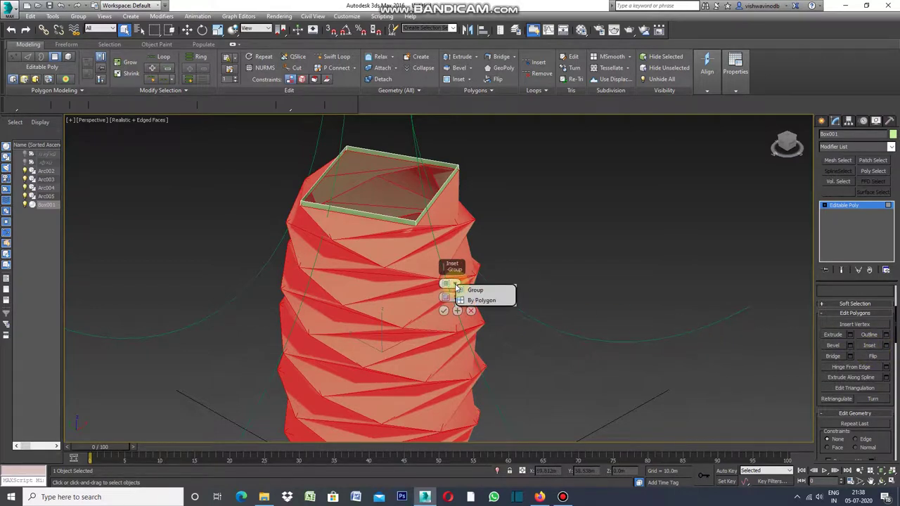
{"action": "left_click", "coordinate": [489, 302]}
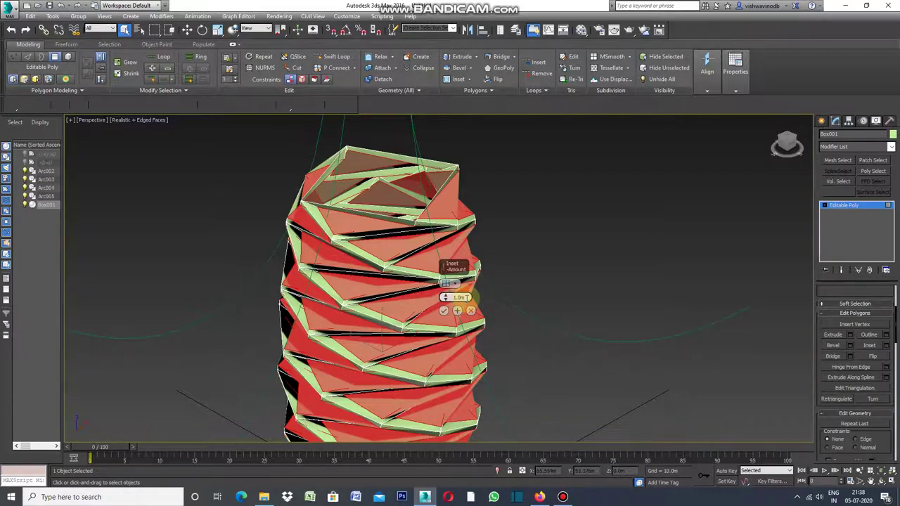
{"action": "left_click", "coordinate": [871, 482]}
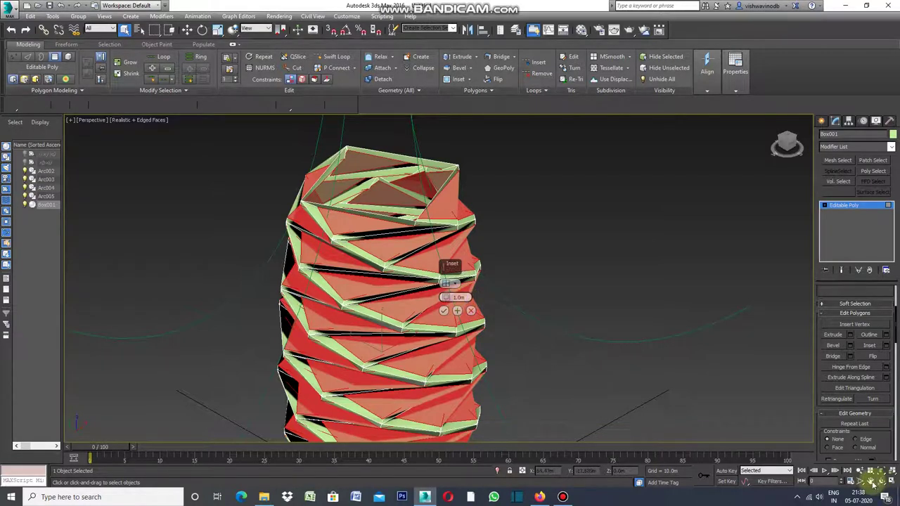
{"action": "mouse_move", "coordinate": [639, 366]}
{"action": "left_mouse_down"}
{"action": "mouse_move", "coordinate": [649, 237]}
{"action": "mouse_move", "coordinate": [680, 136]}
{"action": "left_mouse_up"}
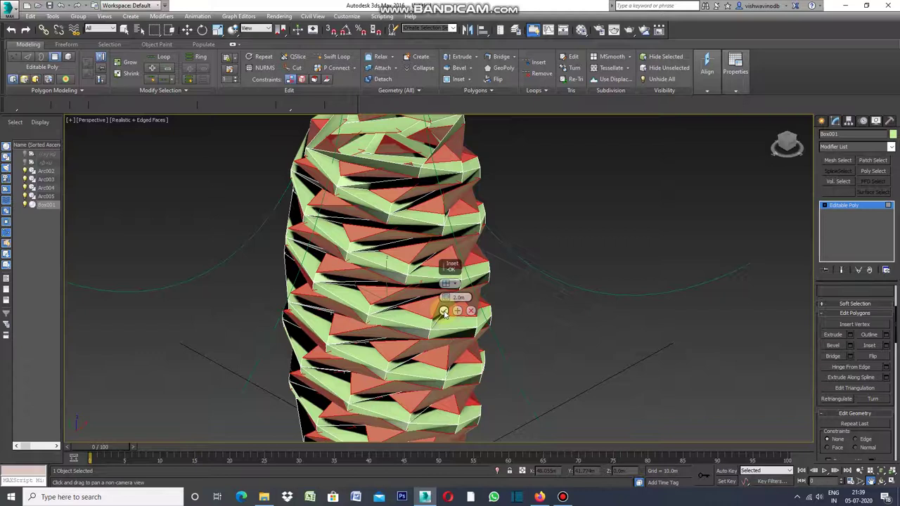
{"action": "left_click", "coordinate": [443, 312]}
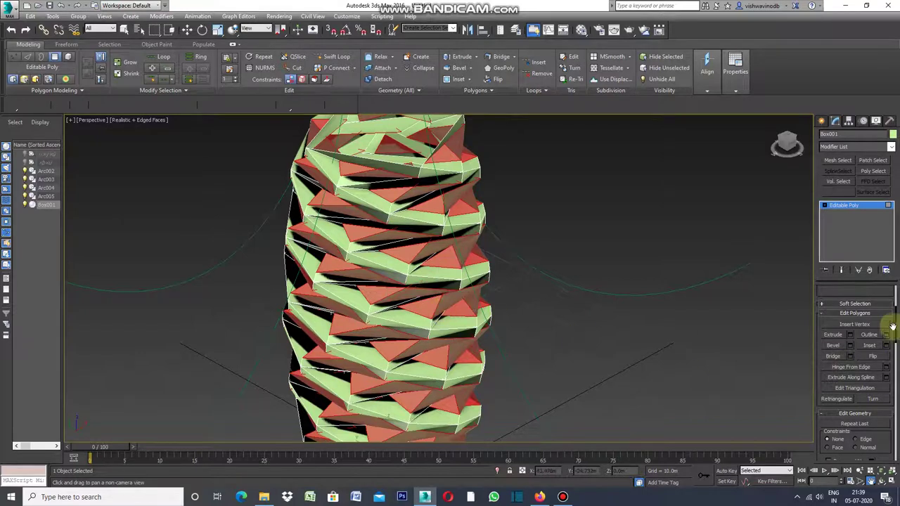
{"action": "left_click_drag", "start_coordinate": [897, 325], "coordinate": [898, 355]}
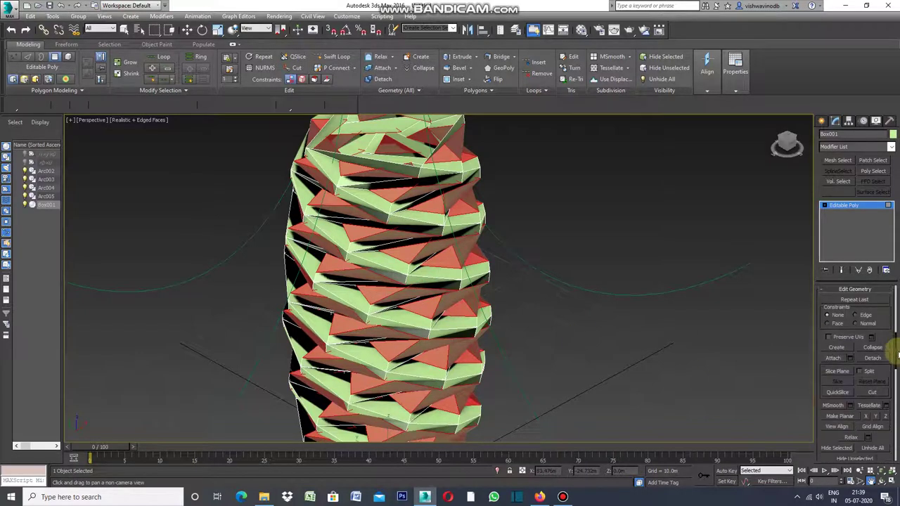
Detach the inset faces as Object001 and colour the remaining Box001 frame black.
{"action": "left_click", "coordinate": [872, 358]}
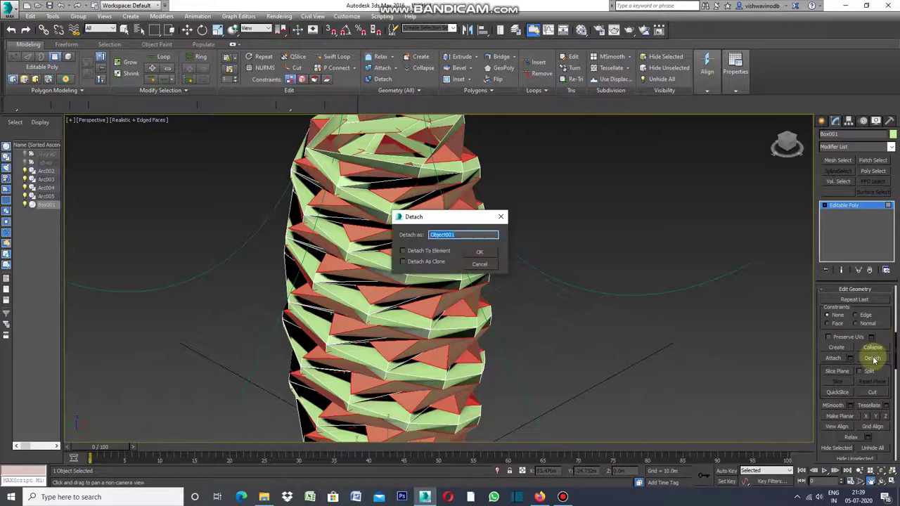
{"action": "left_click", "coordinate": [480, 253]}
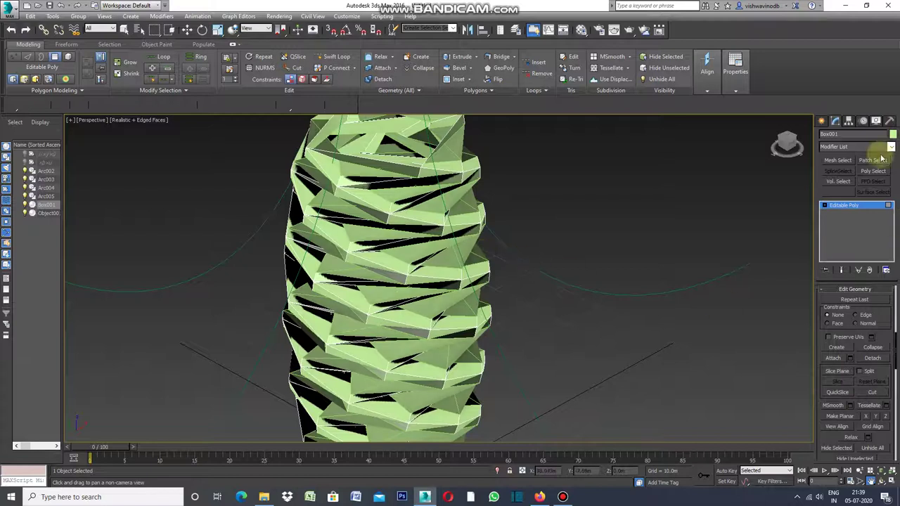
{"action": "left_click", "coordinate": [892, 134]}
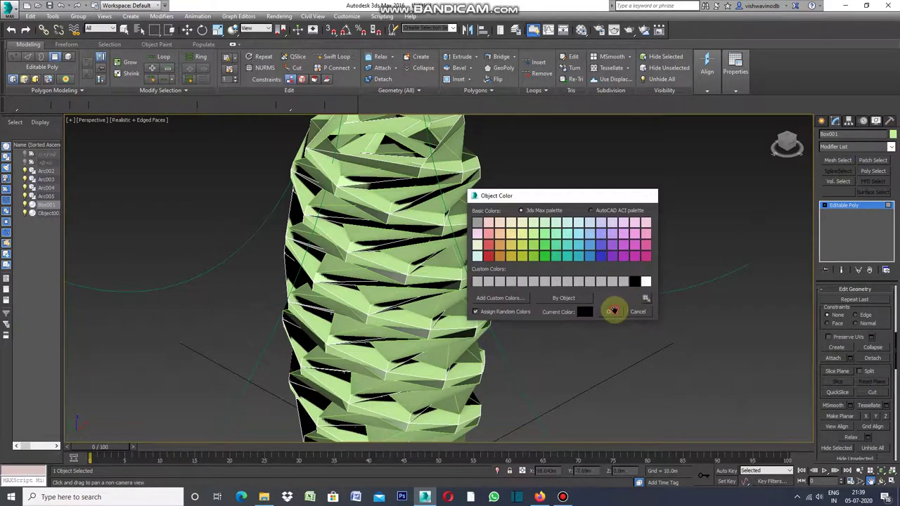
{"action": "left_click", "coordinate": [610, 312]}
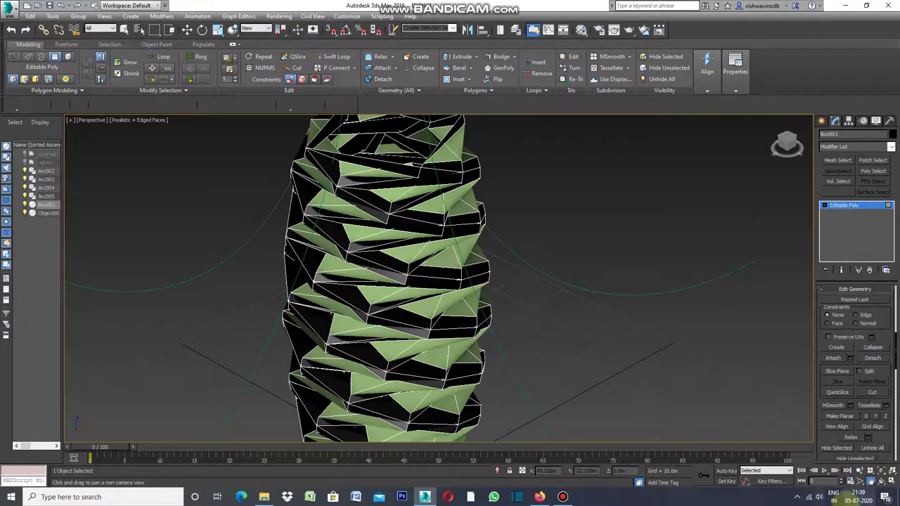
Pan the tower up and left in view and switch to the Create panel.
{"action": "left_click", "coordinate": [870, 482]}
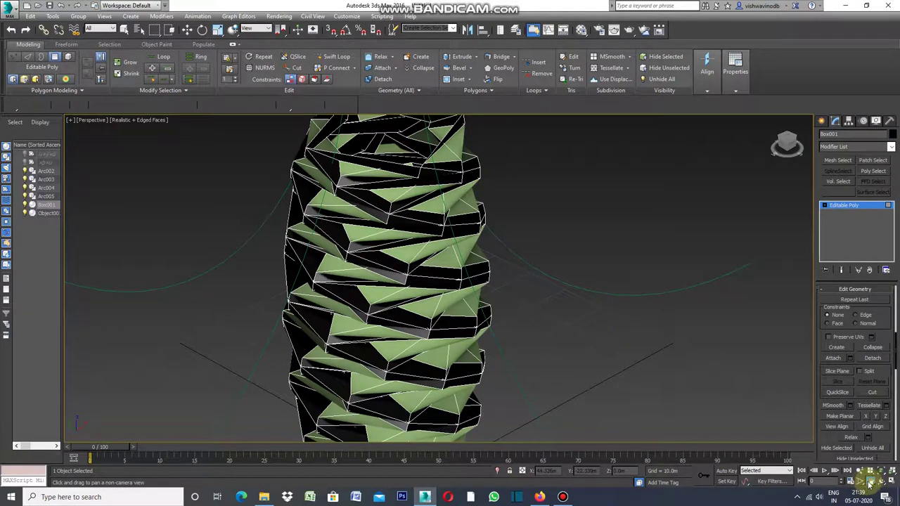
{"action": "mouse_move", "coordinate": [651, 372]}
{"action": "left_mouse_down"}
{"action": "mouse_move", "coordinate": [629, 342]}
{"action": "mouse_move", "coordinate": [612, 183]}
{"action": "mouse_move", "coordinate": [567, 246]}
{"action": "mouse_move", "coordinate": [569, 373]}
{"action": "mouse_move", "coordinate": [585, 247]}
{"action": "mouse_move", "coordinate": [540, 329]}
{"action": "mouse_move", "coordinate": [574, 276]}
{"action": "mouse_move", "coordinate": [563, 328]}
{"action": "left_mouse_up"}
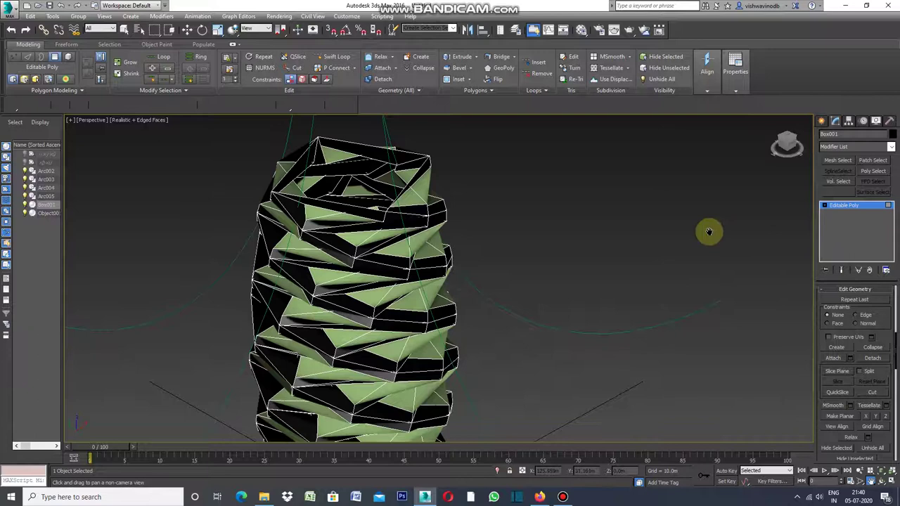
{"action": "scroll", "coordinate": [823, 125], "scroll_direction": "down", "scroll_amount": 5}
{"action": "left_click", "coordinate": [822, 126]}
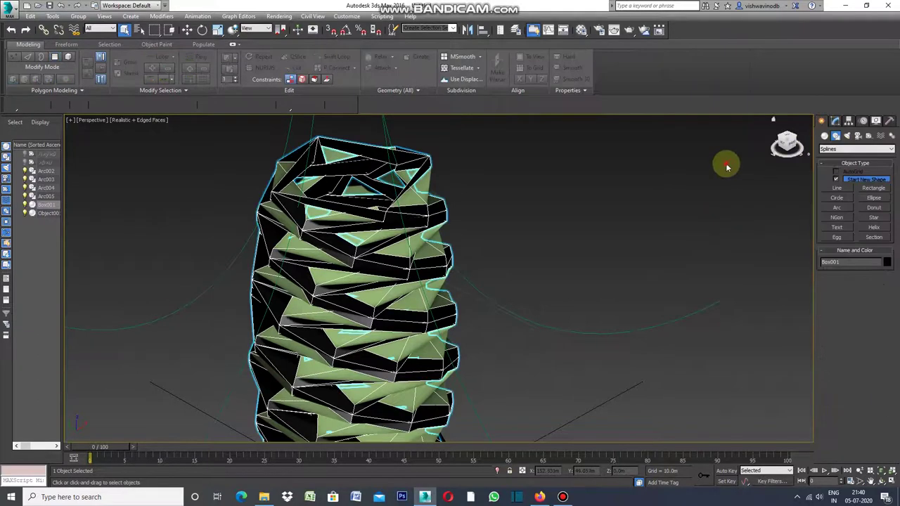
Check Object001's modifier stack, then select the black frame Box001 instead.
{"action": "left_click", "coordinate": [725, 162]}
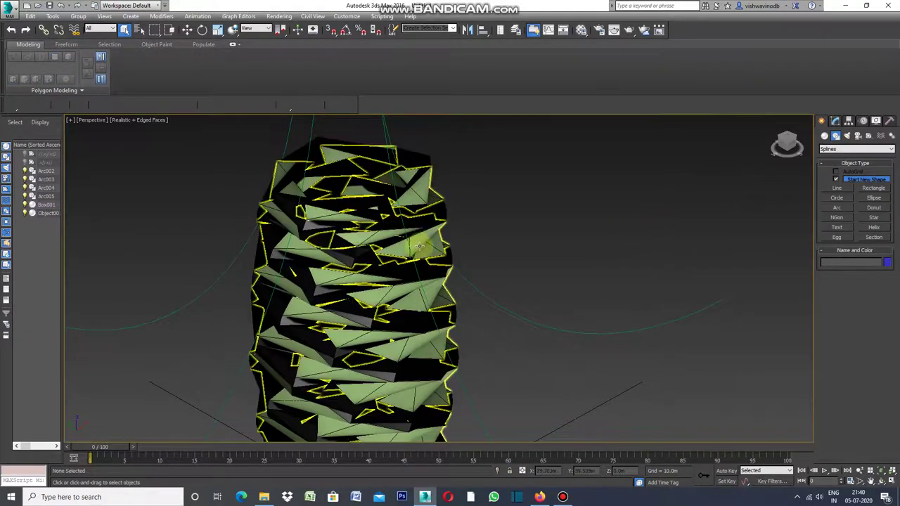
{"action": "left_click", "coordinate": [417, 243]}
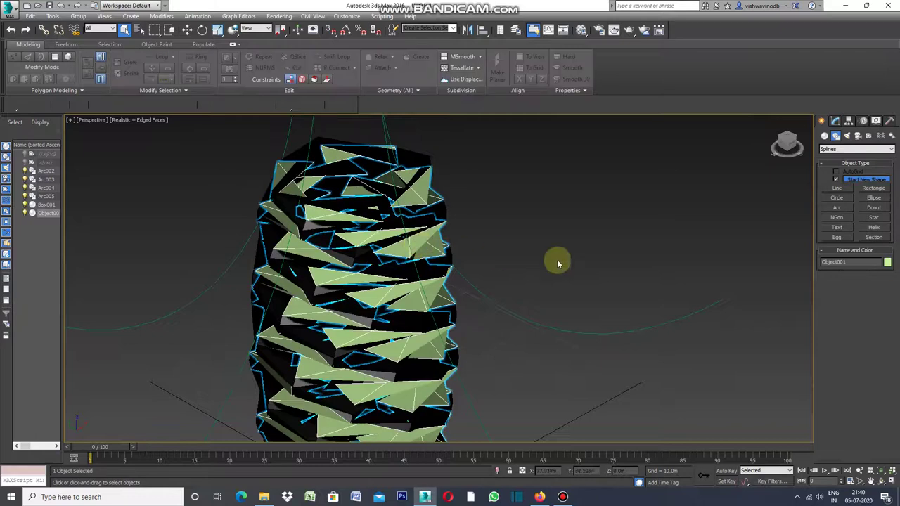
{"action": "left_click", "coordinate": [835, 120]}
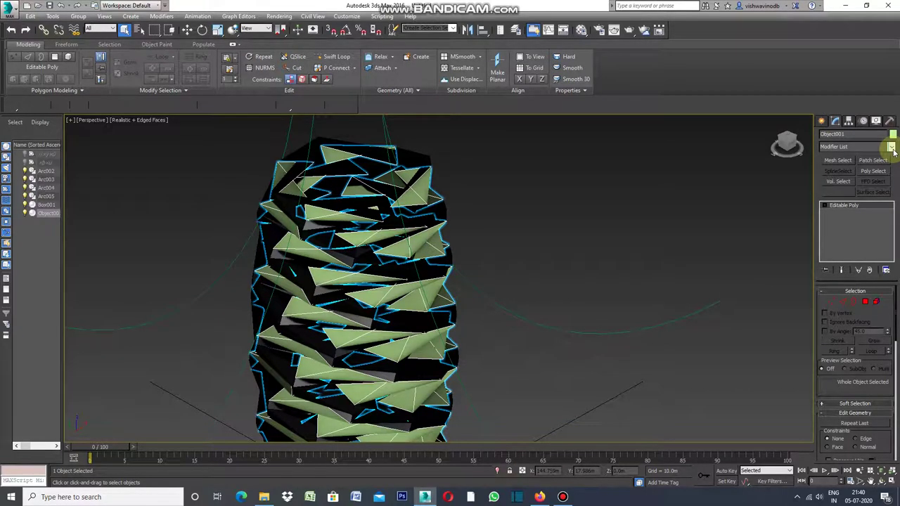
{"action": "left_click", "coordinate": [743, 179]}
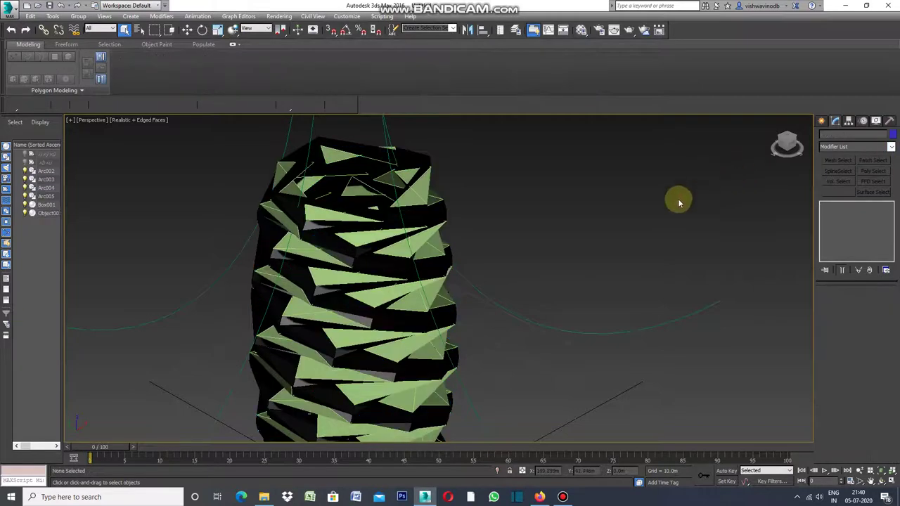
{"action": "left_click", "coordinate": [436, 270]}
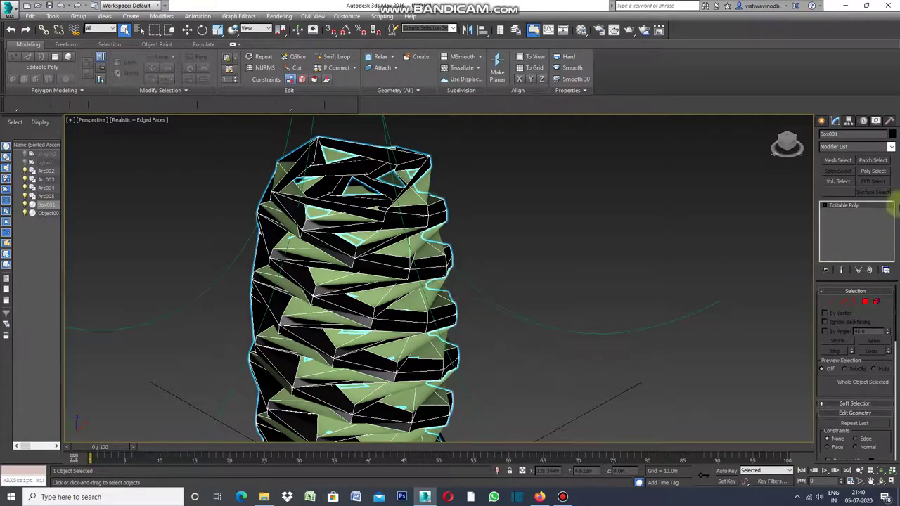
Add a Shell modifier to Box001 with Outer Amount 1.5m and deselect to inspect.
{"action": "left_click", "coordinate": [891, 149]}
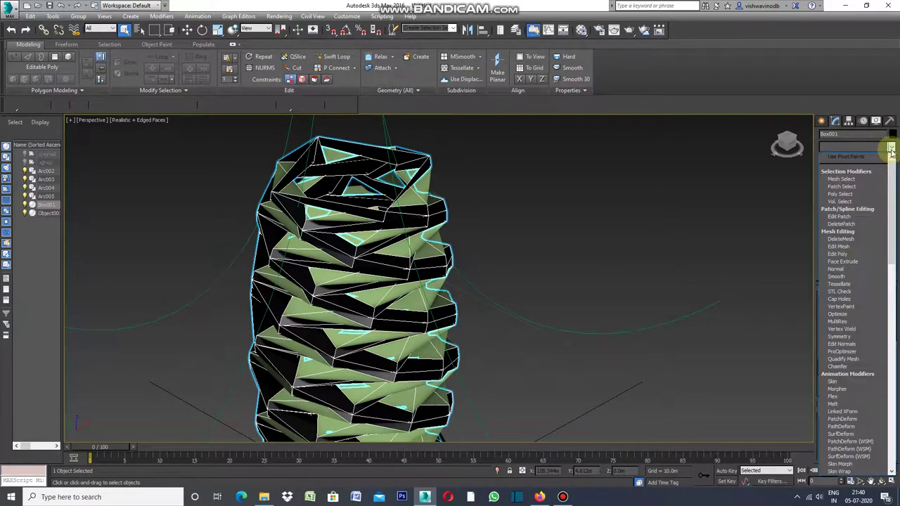
{"action": "left_click_drag", "start_coordinate": [890, 241], "coordinate": [884, 393]}
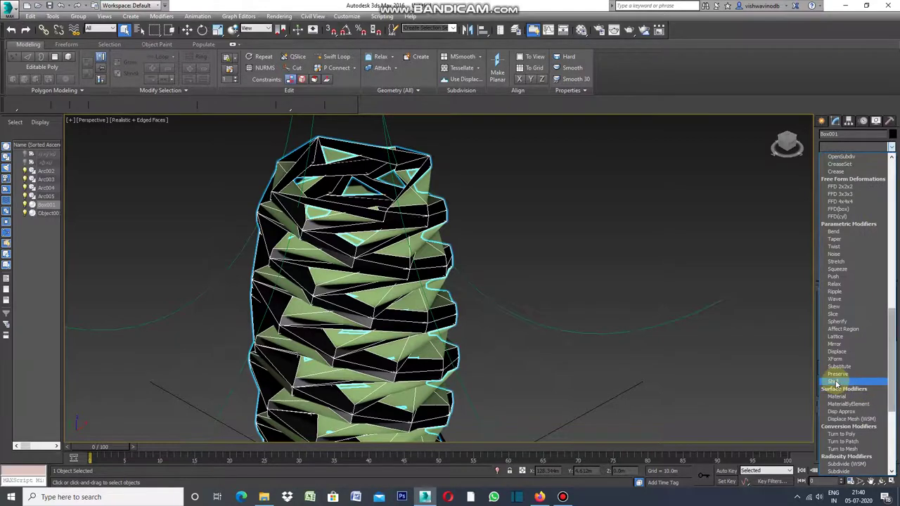
{"action": "left_click", "coordinate": [836, 382]}
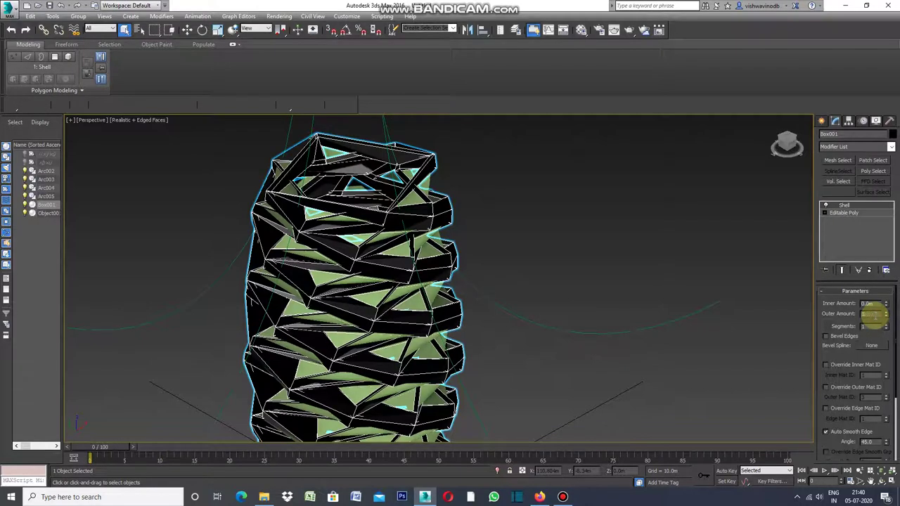
{"action": "type", "text": "1"}
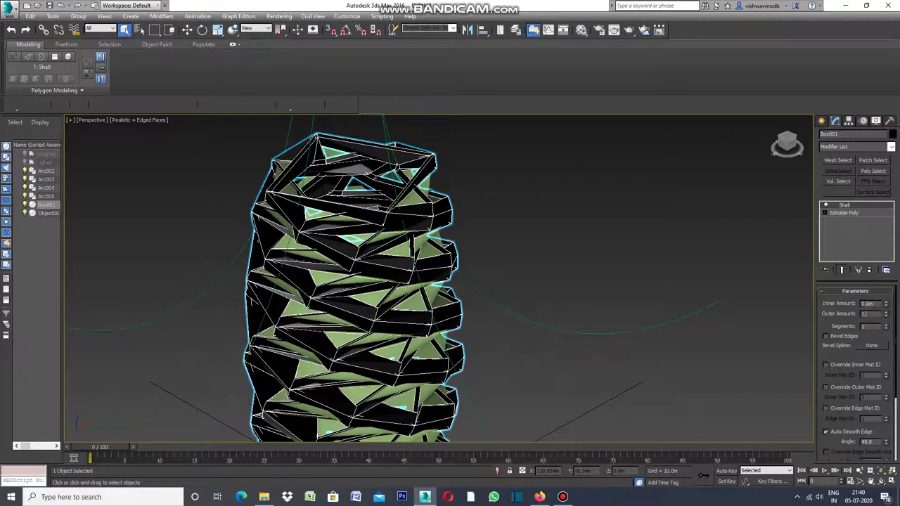
{"action": "left_click", "coordinate": [875, 318]}
{"action": "type", "text": ".5"}
{"action": "key", "text": "Return"}
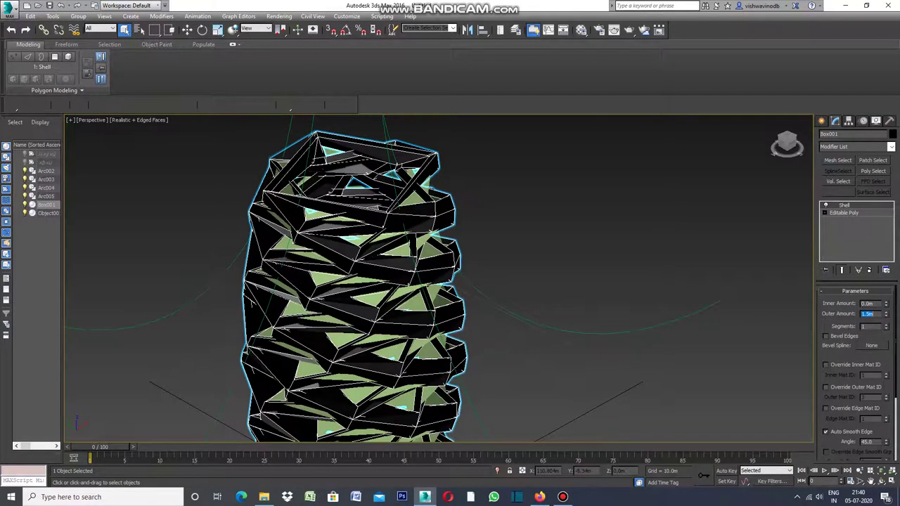
{"action": "left_click", "coordinate": [791, 262]}
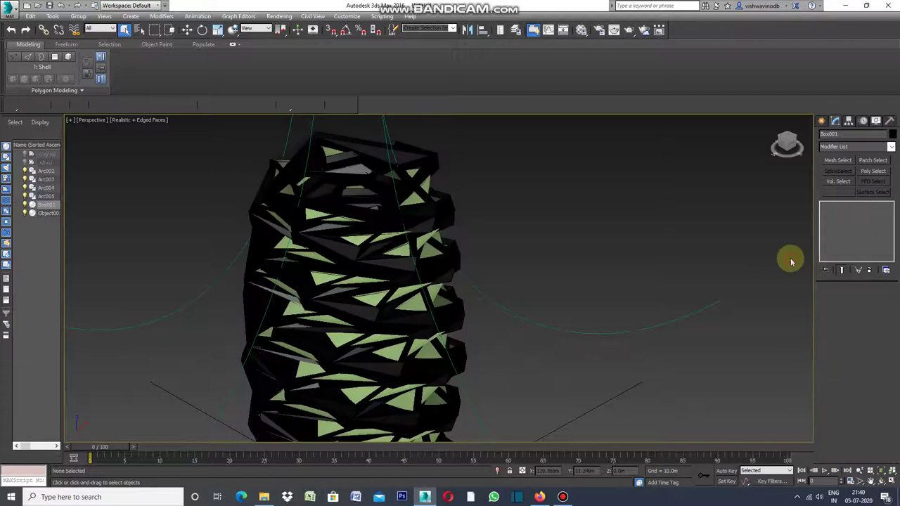
{"action": "left_click", "coordinate": [447, 312]}
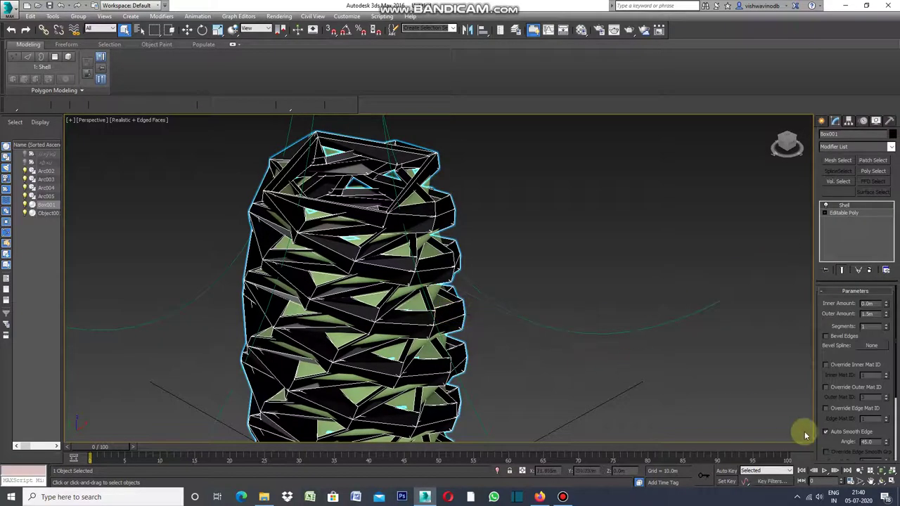
{"action": "left_click", "coordinate": [693, 233]}
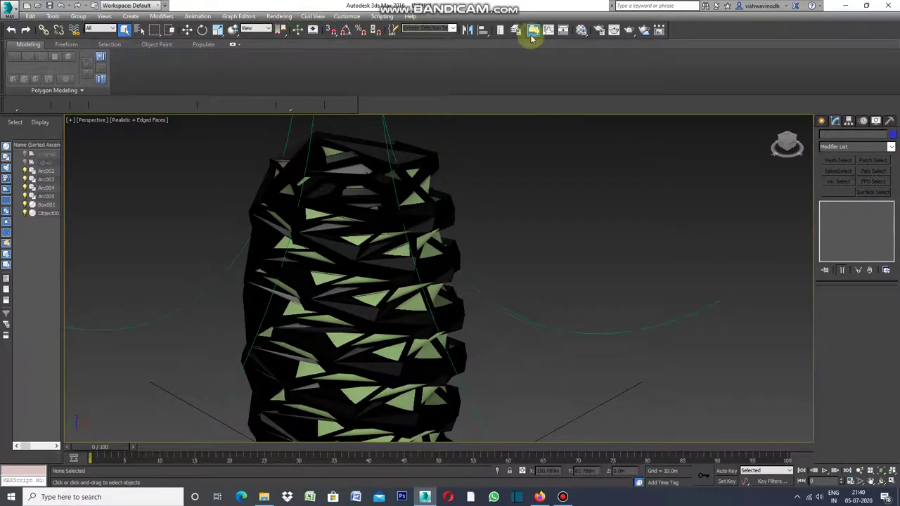
Set the 01 - Default material's Ambient colour to near-black (RGB 2).
{"action": "left_click", "coordinate": [582, 30]}
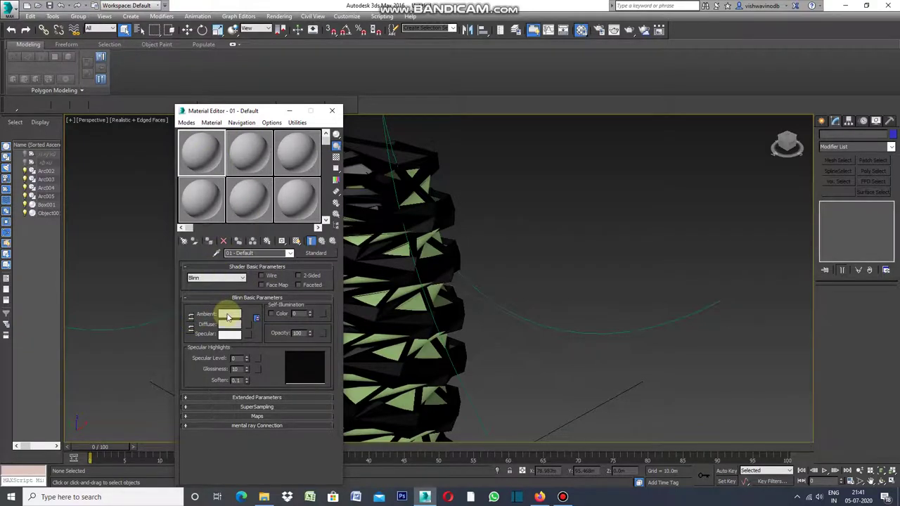
{"action": "left_click", "coordinate": [228, 317]}
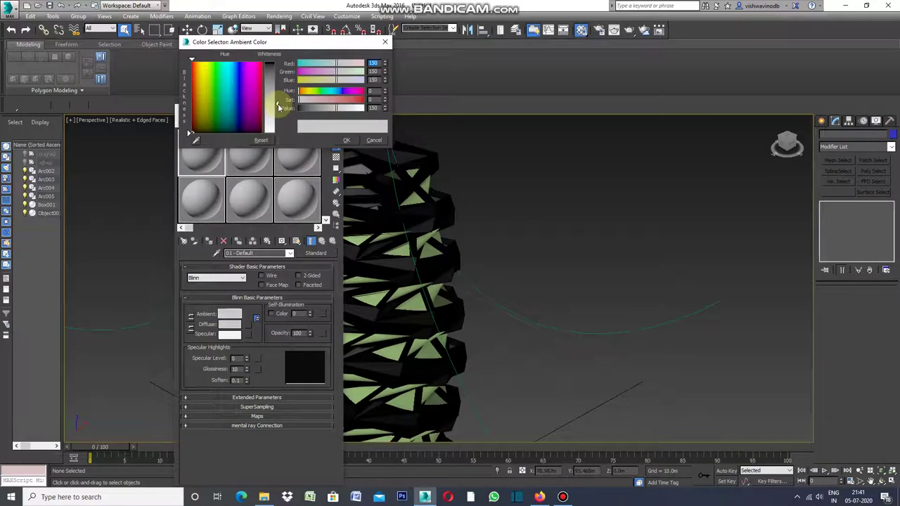
{"action": "left_click", "coordinate": [277, 63]}
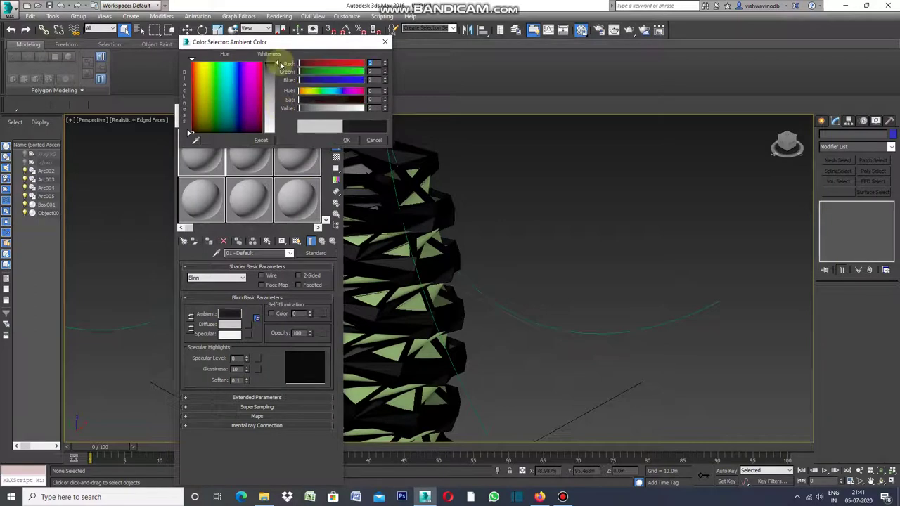
{"action": "left_click", "coordinate": [346, 142]}
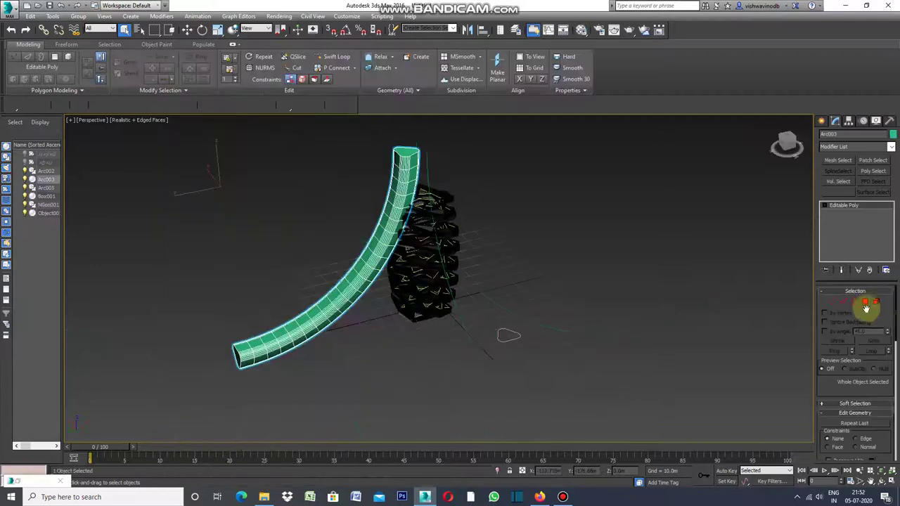
Select both end-cap polygons of Arc003 and delete them, then return to Edge mode.
{"action": "left_click", "coordinate": [866, 303]}
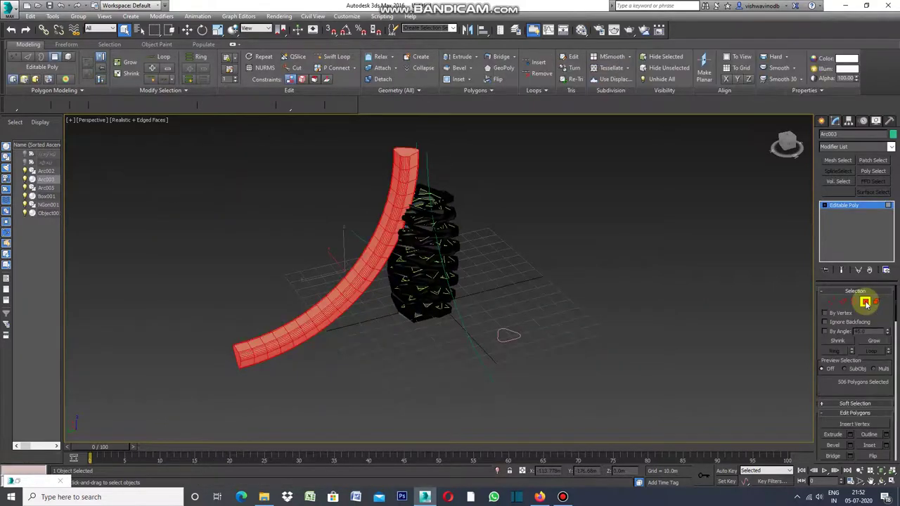
{"action": "left_click", "coordinate": [821, 121]}
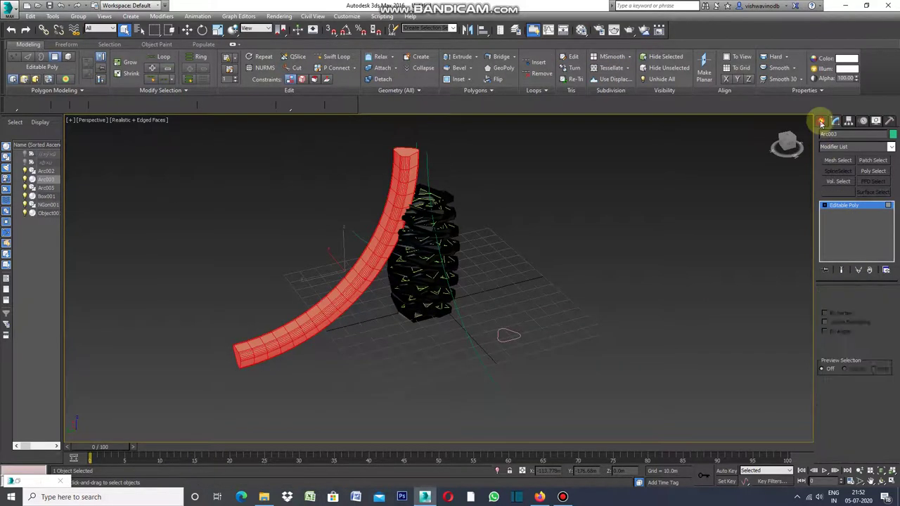
{"action": "left_click", "coordinate": [685, 211]}
{"action": "left_click", "coordinate": [408, 171]}
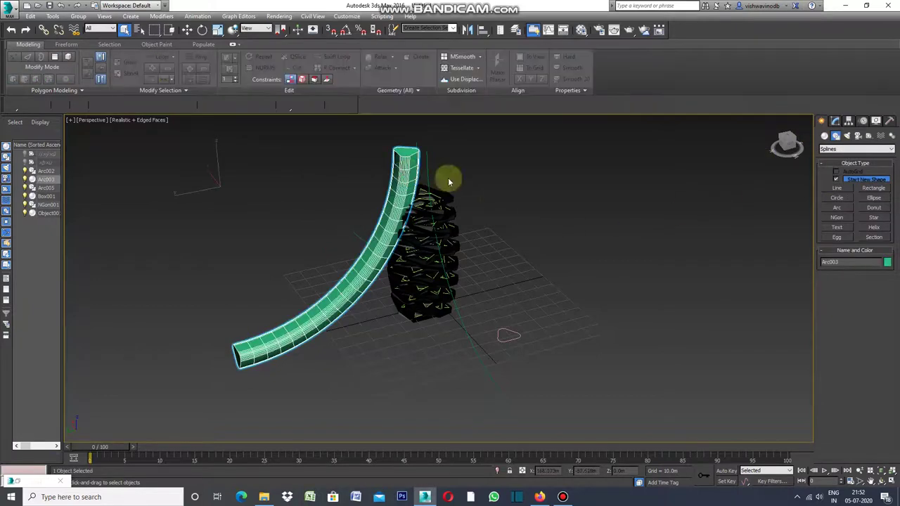
{"action": "left_click", "coordinate": [836, 121]}
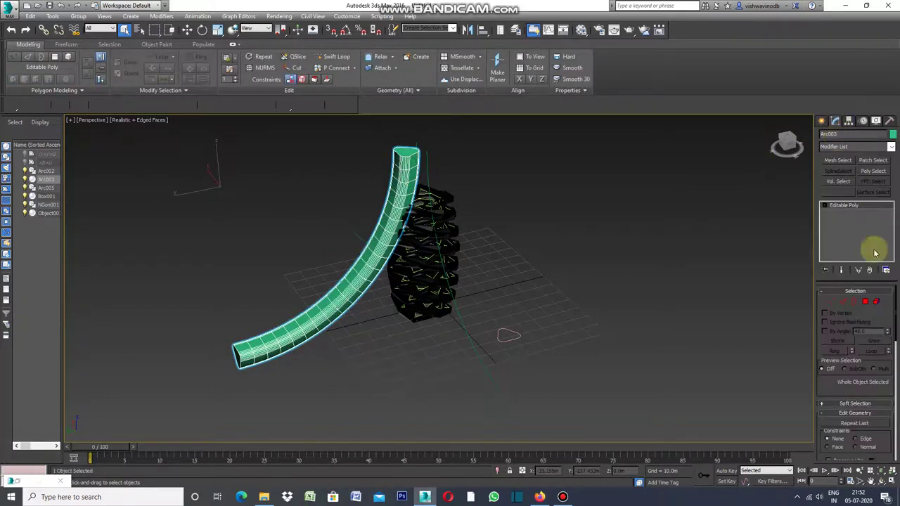
{"action": "left_click", "coordinate": [865, 303]}
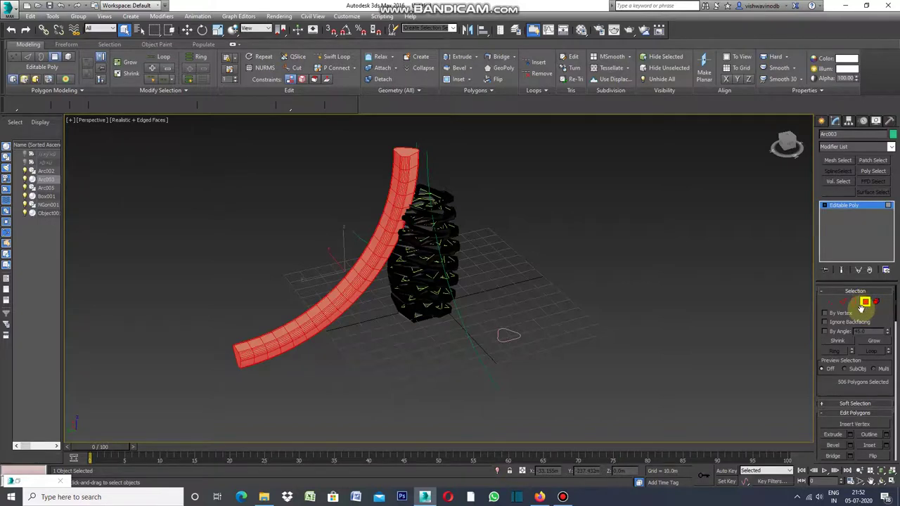
{"action": "left_click", "coordinate": [678, 295]}
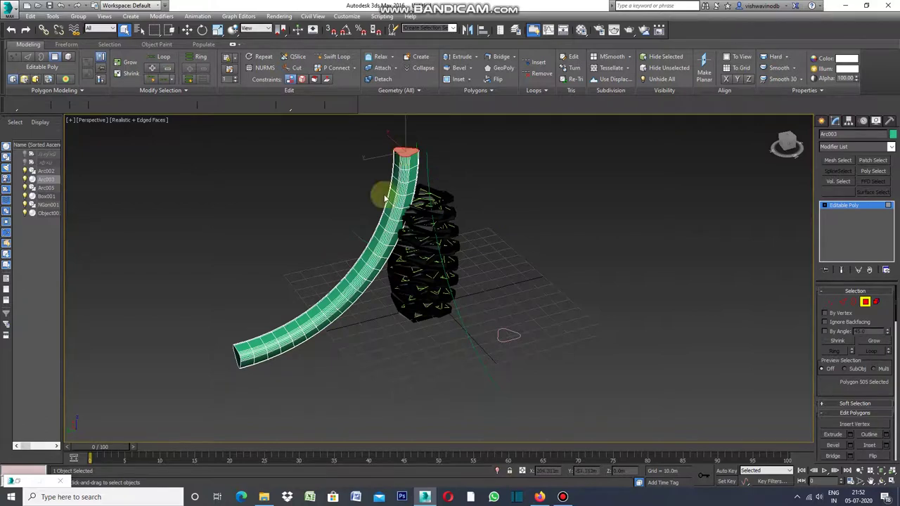
{"action": "left_click", "coordinate": [234, 357], "text": "ctrl"}
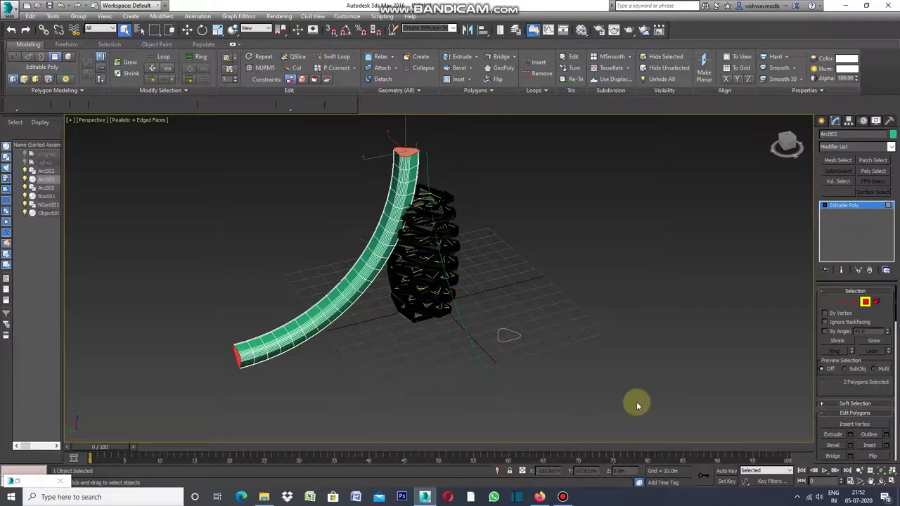
{"action": "key", "text": "Delete"}
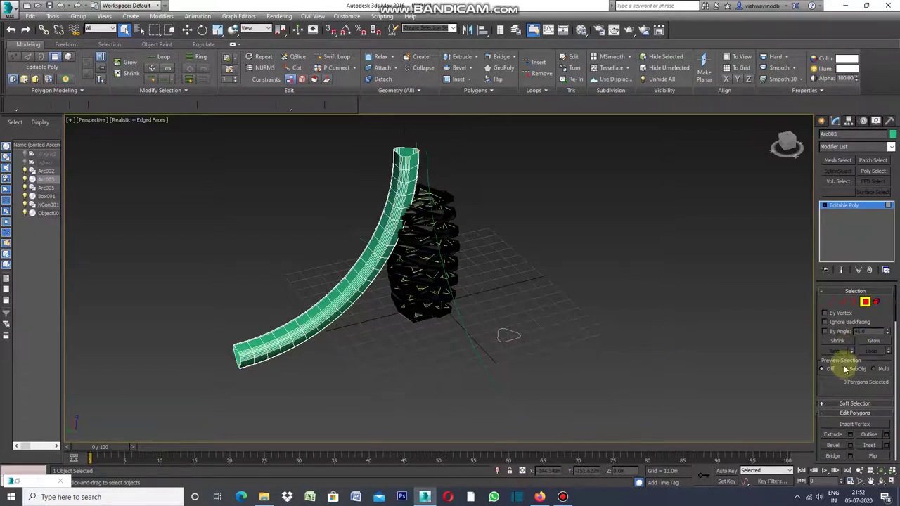
{"action": "left_click", "coordinate": [843, 303]}
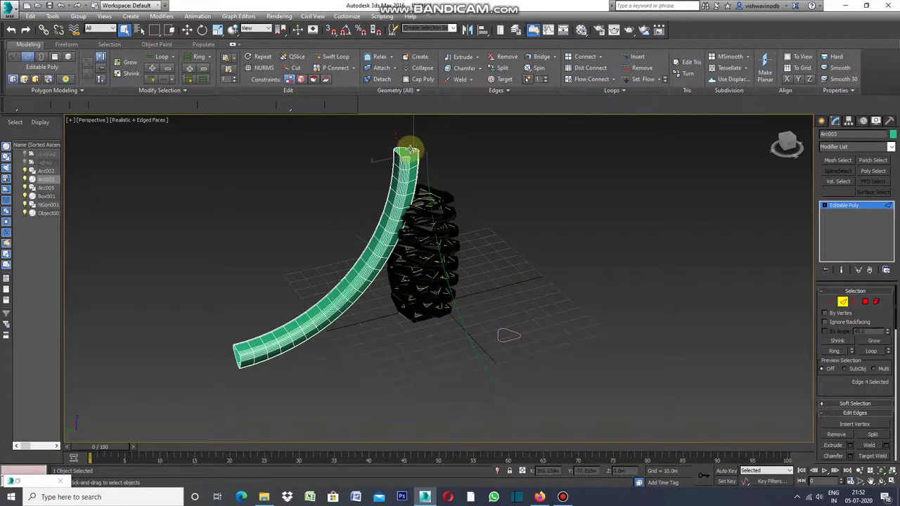
Convert the tube's edge selection to polygons and detach them as an object named glaz.
{"action": "left_click", "coordinate": [407, 146], "text": "ctrl"}
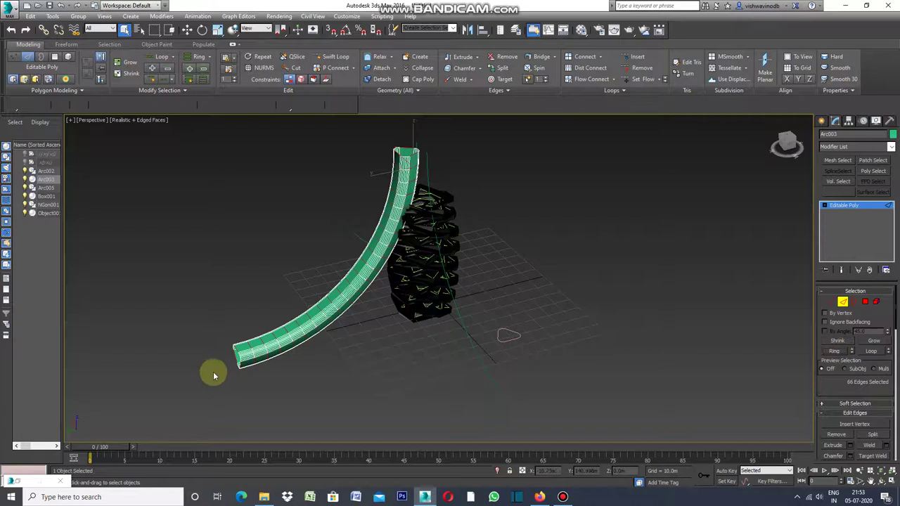
{"action": "left_click", "coordinate": [867, 303], "text": "ctrl"}
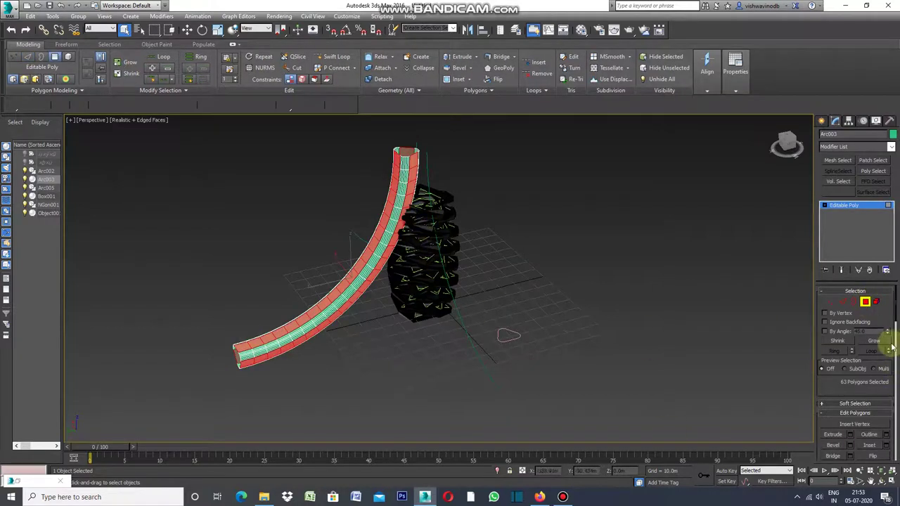
{"action": "left_click_drag", "start_coordinate": [897, 314], "coordinate": [879, 381]}
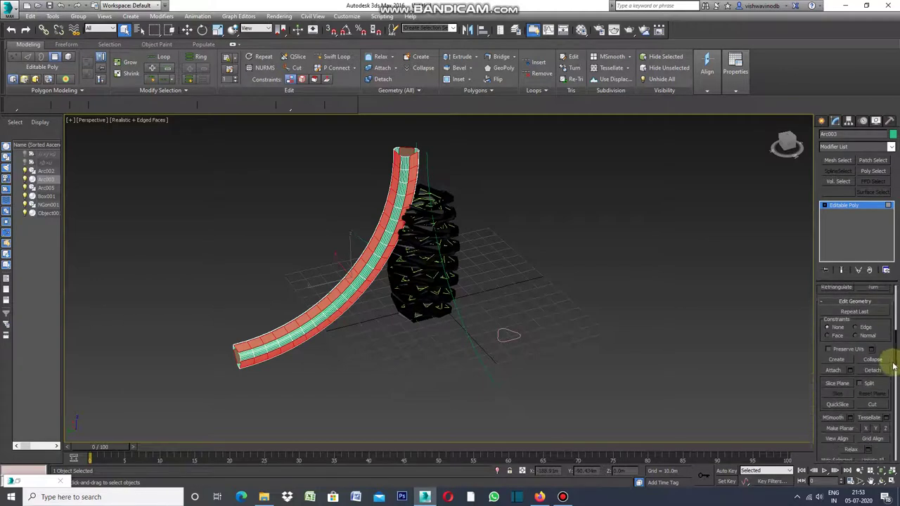
{"action": "left_click", "coordinate": [873, 369]}
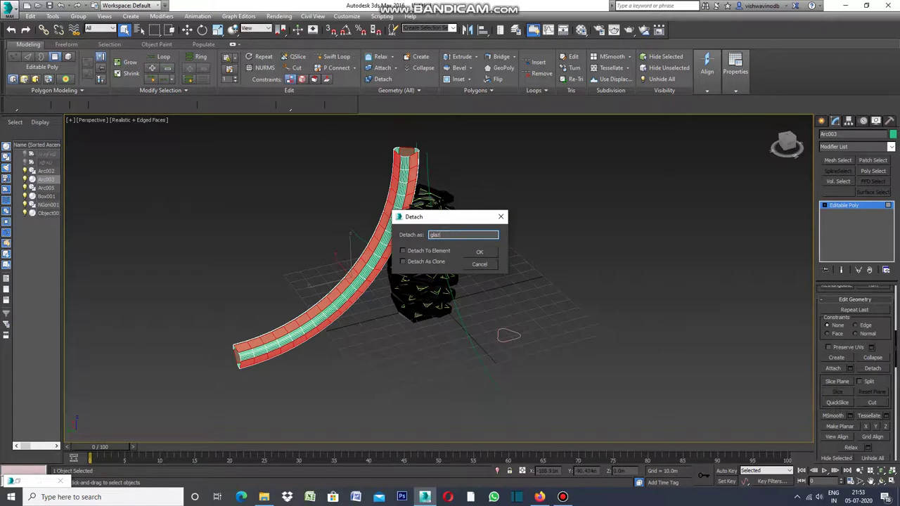
{"action": "left_click", "coordinate": [484, 254]}
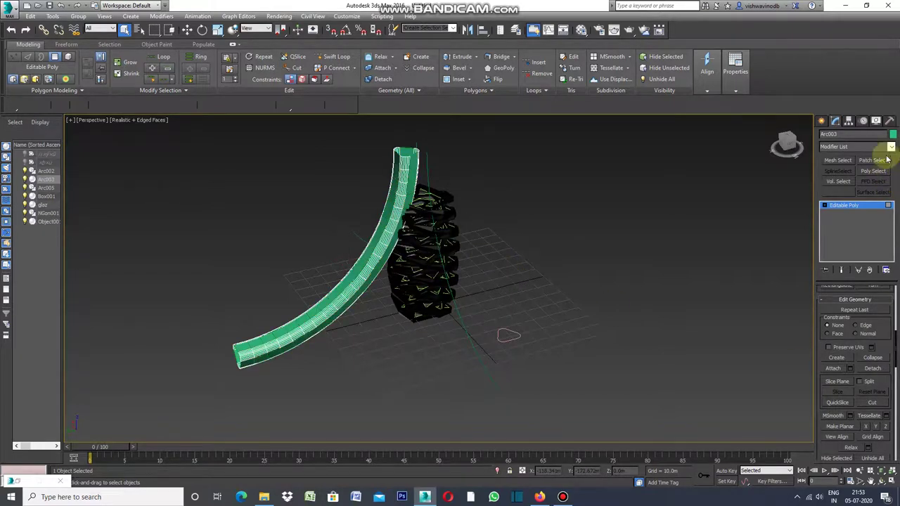
Give Arc003 a dark object colour and deselect everything.
{"action": "left_click", "coordinate": [892, 135]}
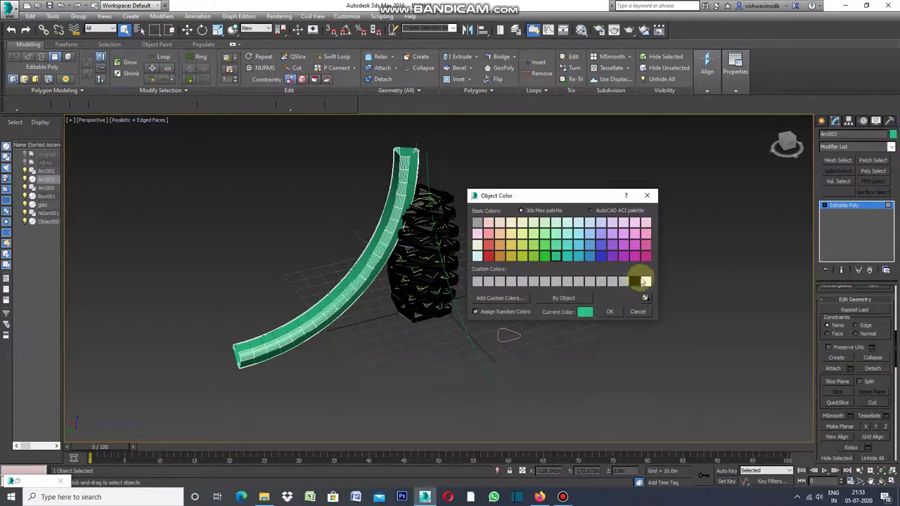
{"action": "left_click", "coordinate": [635, 282]}
{"action": "left_click", "coordinate": [609, 311]}
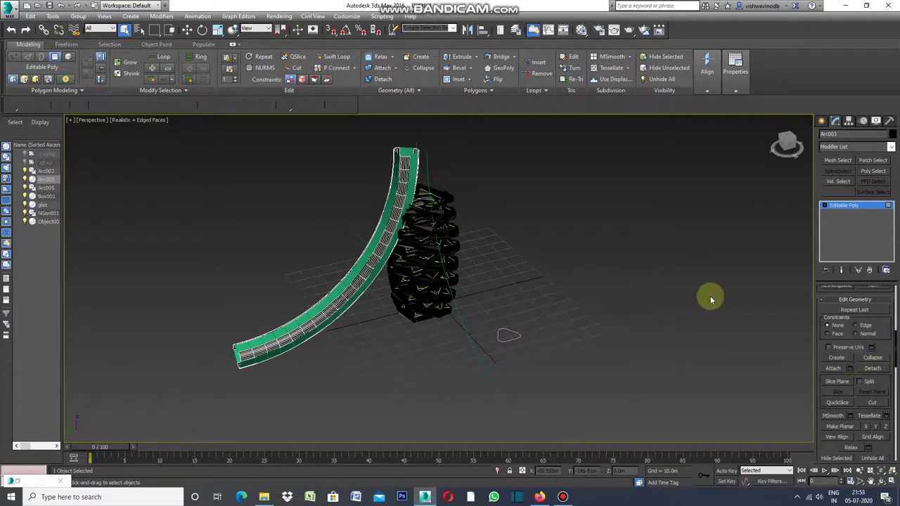
{"action": "left_click", "coordinate": [822, 121]}
{"action": "left_click", "coordinate": [731, 176]}
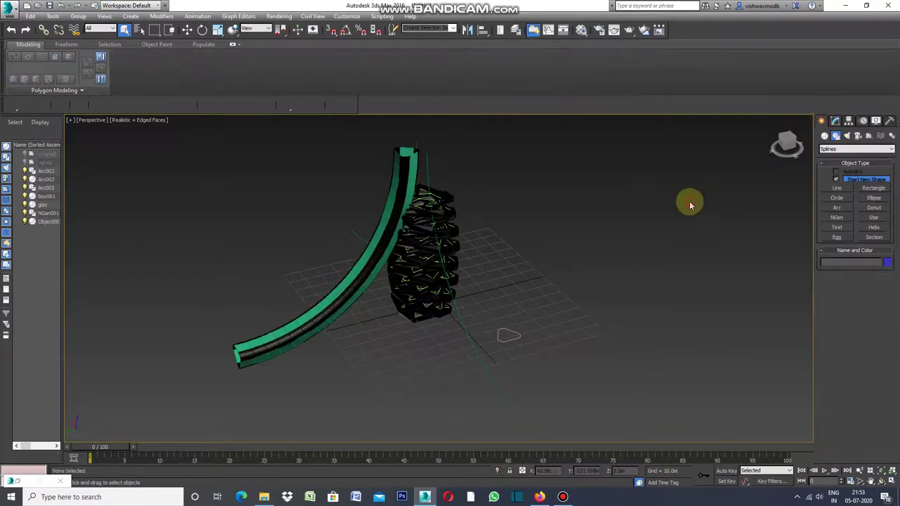
Frame the tube's lower end, then select glaz and show its Editable Poly settings.
{"action": "left_click", "coordinate": [860, 482]}
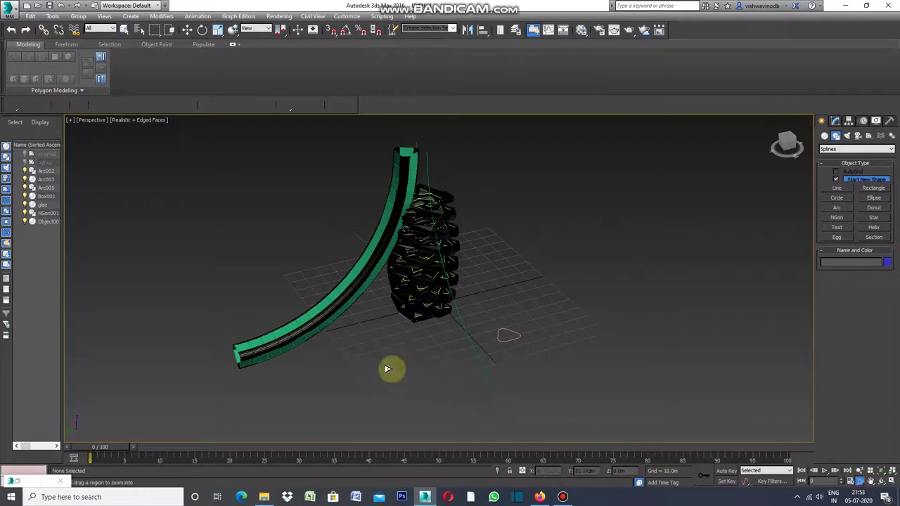
{"action": "left_click_drag", "start_coordinate": [235, 371], "coordinate": [238, 362]}
{"action": "scroll", "coordinate": [242, 358], "scroll_direction": "up", "scroll_amount": 3}
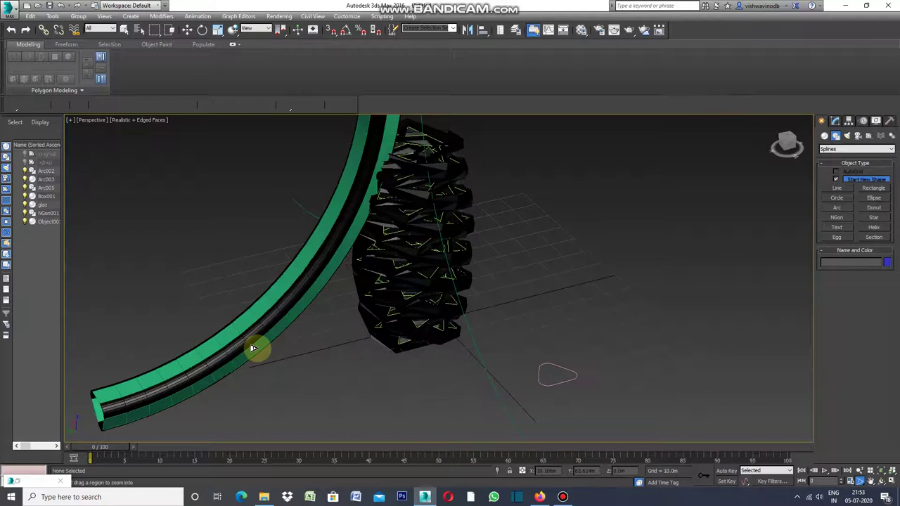
{"action": "left_click", "coordinate": [870, 482]}
{"action": "left_click_drag", "start_coordinate": [396, 374], "coordinate": [550, 338]}
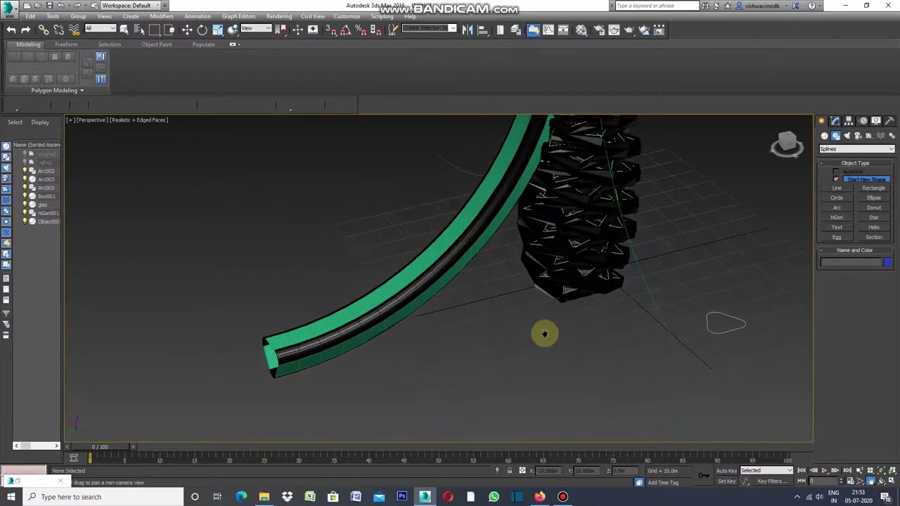
{"action": "left_click", "coordinate": [125, 31]}
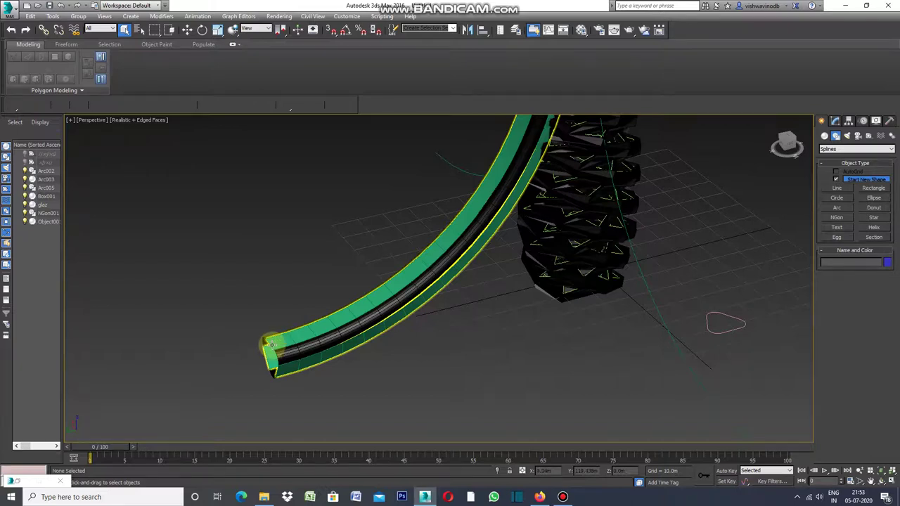
{"action": "left_click", "coordinate": [271, 344]}
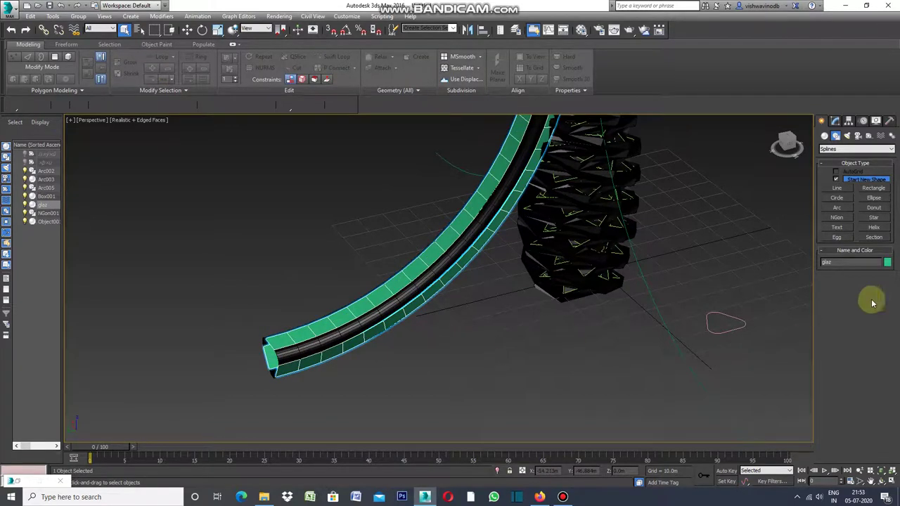
{"action": "left_click", "coordinate": [835, 121]}
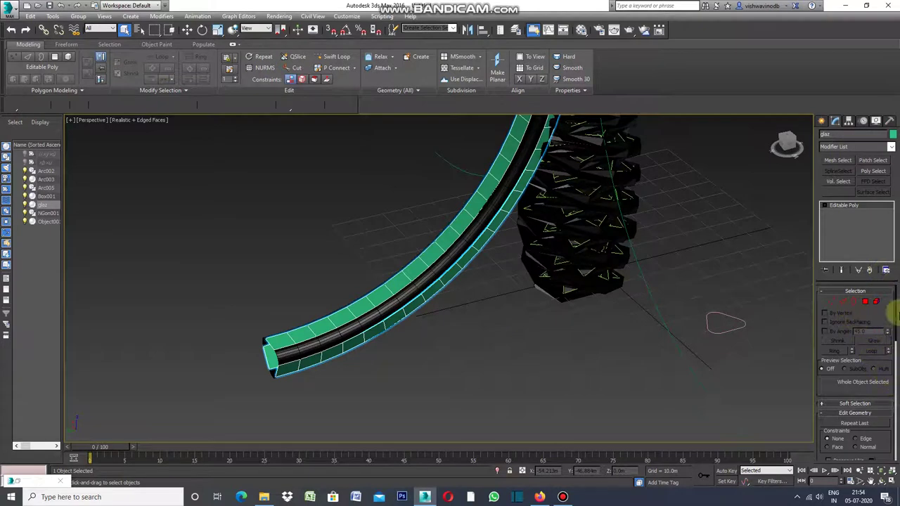
Connect glaz's selected edge ring with 5 new lengthwise edge loops across each panel.
{"action": "left_click", "coordinate": [843, 302]}
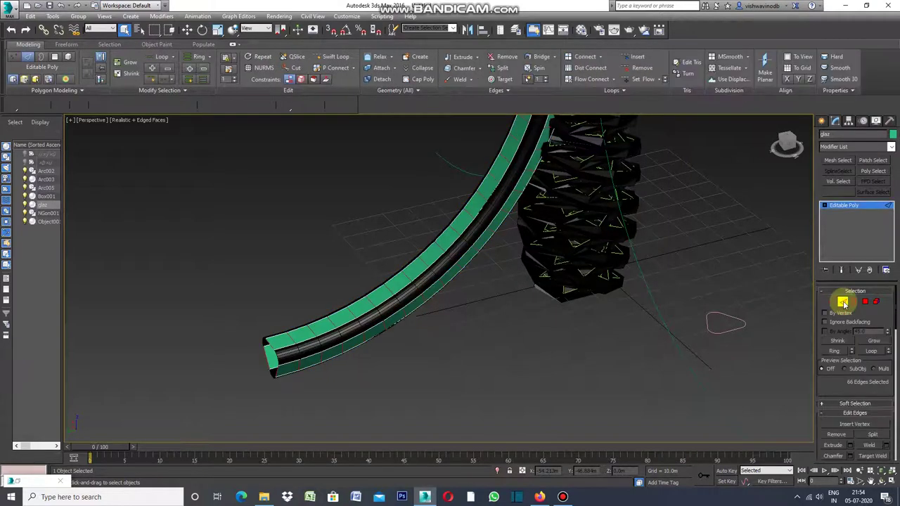
{"action": "left_click_drag", "start_coordinate": [891, 324], "coordinate": [897, 356]}
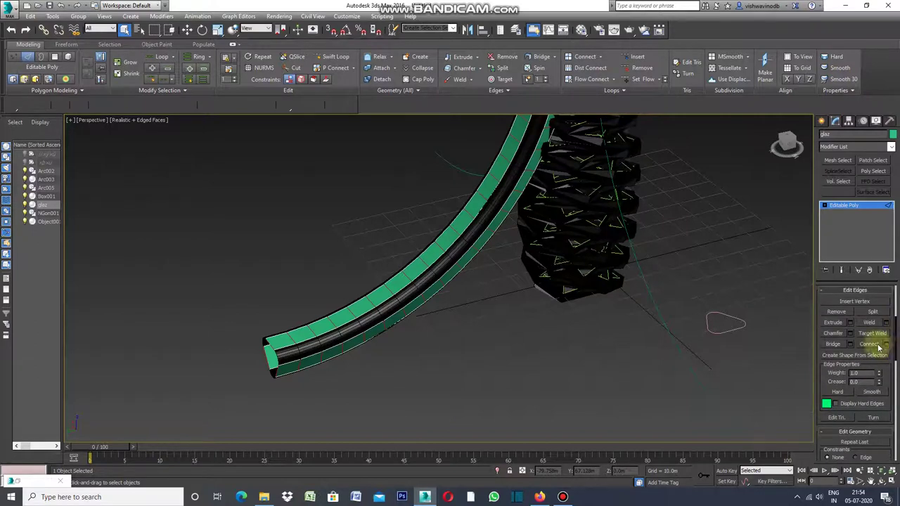
{"action": "left_click", "coordinate": [886, 345]}
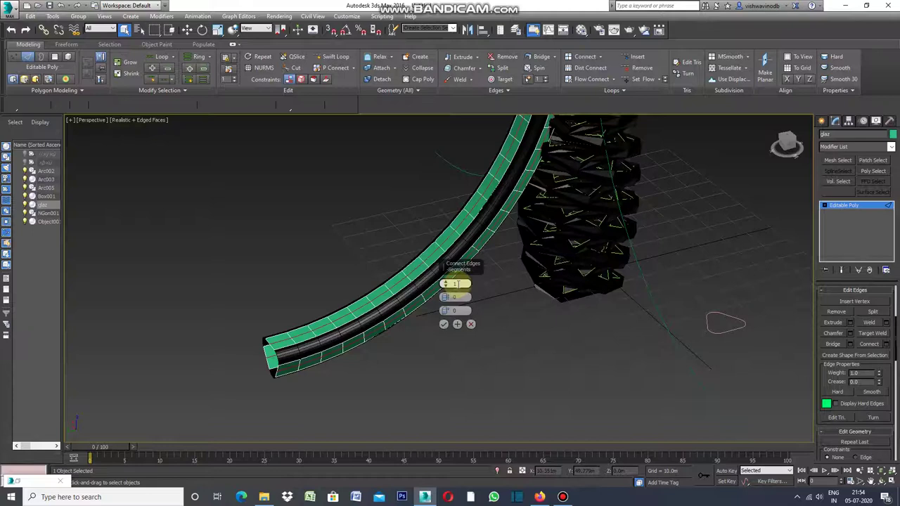
{"action": "scroll", "coordinate": [446, 284], "scroll_direction": "up", "scroll_amount": 1}
{"action": "scroll", "coordinate": [446, 284], "scroll_direction": "up", "scroll_amount": 1}
{"action": "scroll", "coordinate": [446, 284], "scroll_direction": "up", "scroll_amount": 1}
{"action": "scroll", "coordinate": [446, 284], "scroll_direction": "up", "scroll_amount": 1}
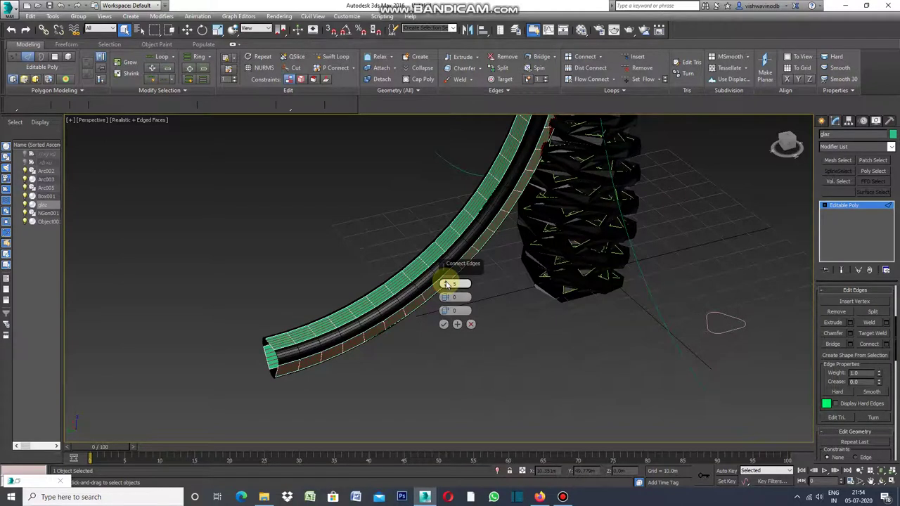
{"action": "left_click", "coordinate": [444, 324]}
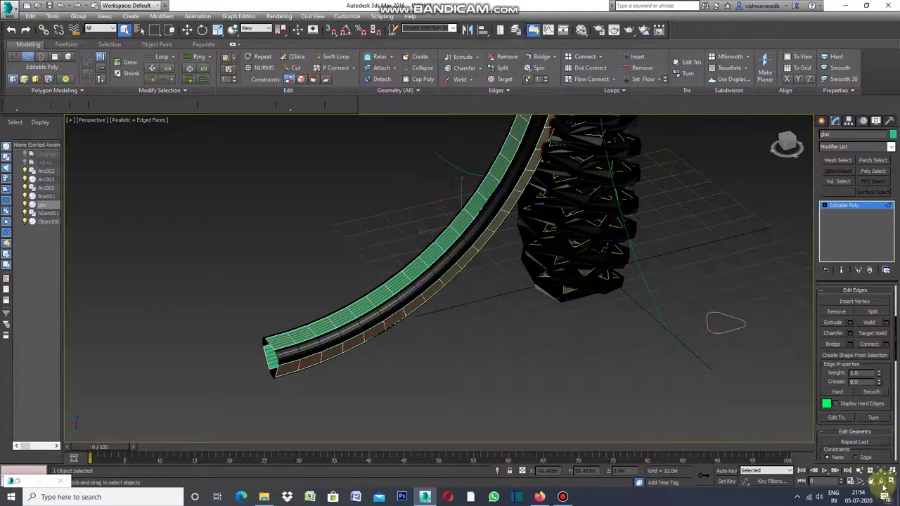
{"action": "left_click", "coordinate": [851, 334]}
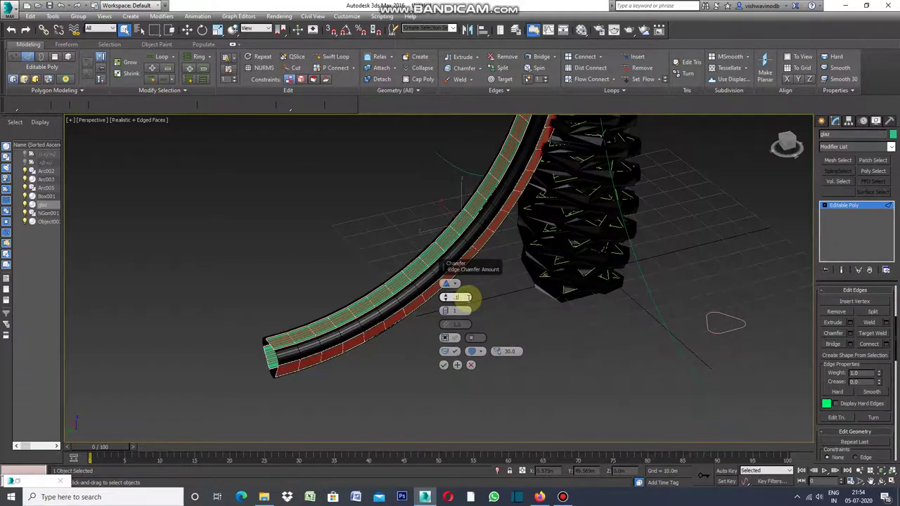
Enter a 0.1m chamfer amount and zoom and orbit in to inspect the tube's end.
{"action": "key", "text": "Return"}
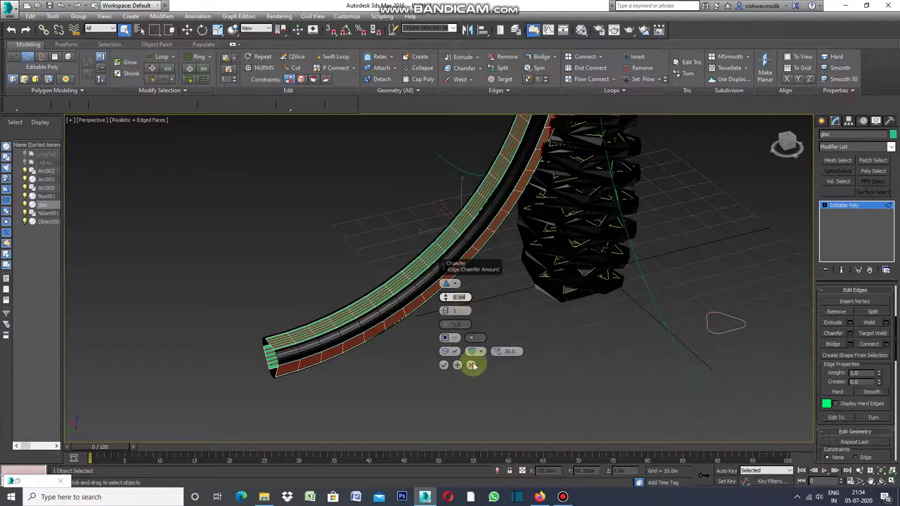
{"action": "left_click", "coordinate": [871, 481]}
{"action": "mouse_move", "coordinate": [399, 382]}
{"action": "left_mouse_down"}
{"action": "mouse_move", "coordinate": [382, 380]}
{"action": "mouse_move", "coordinate": [524, 400]}
{"action": "mouse_move", "coordinate": [588, 383]}
{"action": "left_mouse_up"}
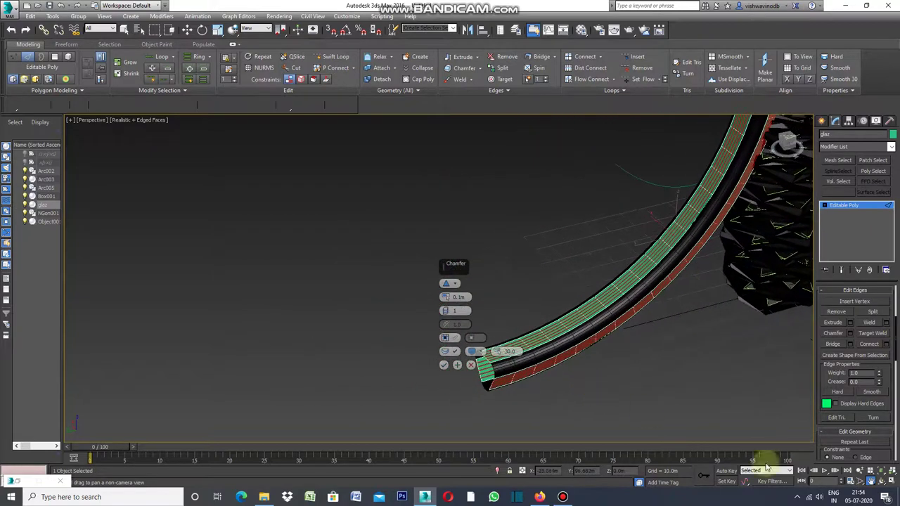
{"action": "left_click", "coordinate": [864, 483]}
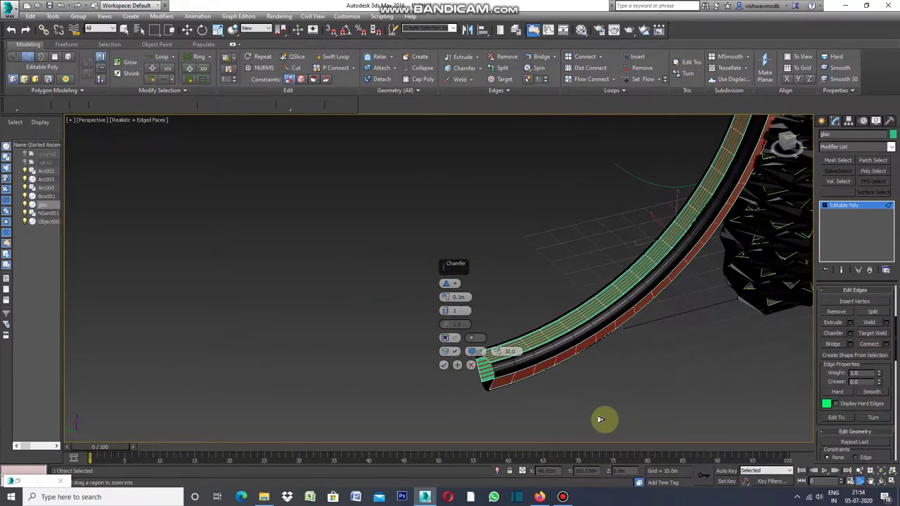
{"action": "left_click_drag", "start_coordinate": [599, 418], "coordinate": [562, 394]}
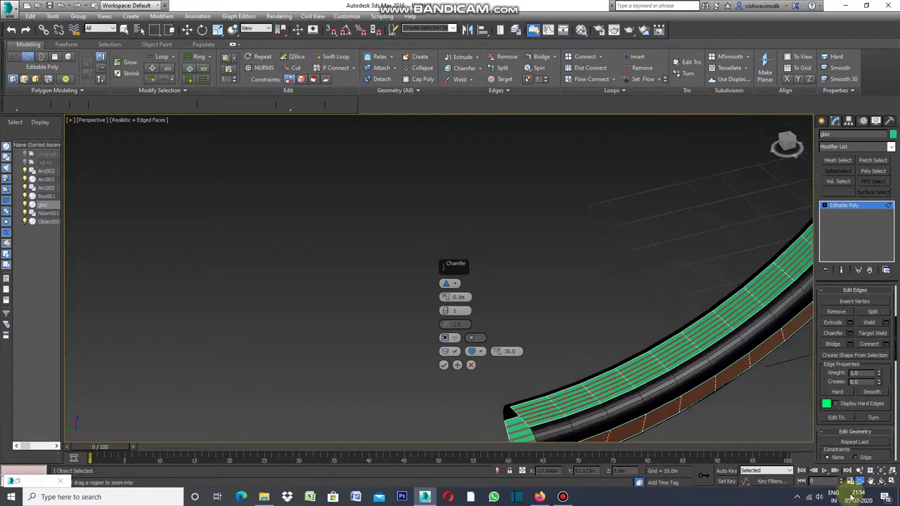
{"action": "mouse_move", "coordinate": [720, 418]}
{"action": "left_mouse_down"}
{"action": "mouse_move", "coordinate": [675, 405]}
{"action": "mouse_move", "coordinate": [709, 426]}
{"action": "left_mouse_up"}
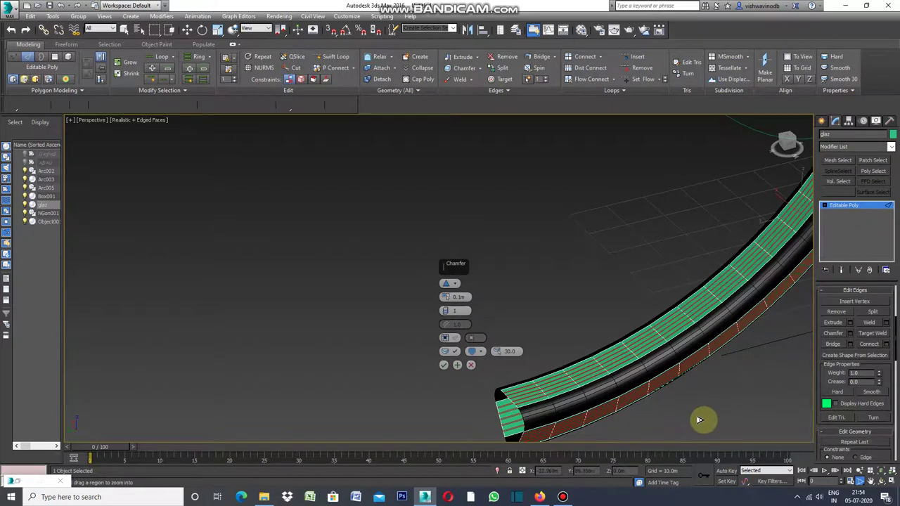
{"action": "left_click", "coordinate": [880, 481]}
{"action": "left_click_drag", "start_coordinate": [328, 279], "coordinate": [386, 298]}
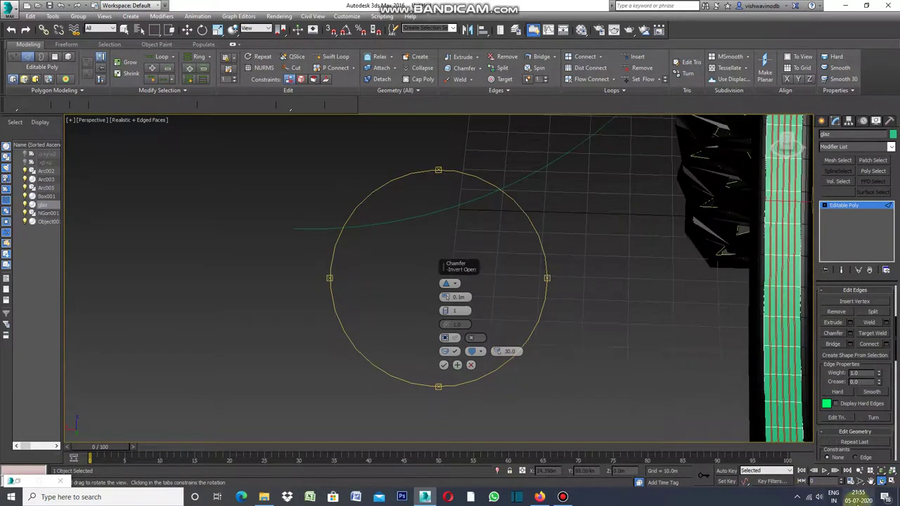
{"action": "mouse_move", "coordinate": [670, 373]}
{"action": "left_mouse_down"}
{"action": "mouse_move", "coordinate": [635, 337]}
{"action": "mouse_move", "coordinate": [657, 354]}
{"action": "mouse_move", "coordinate": [643, 347]}
{"action": "left_mouse_up"}
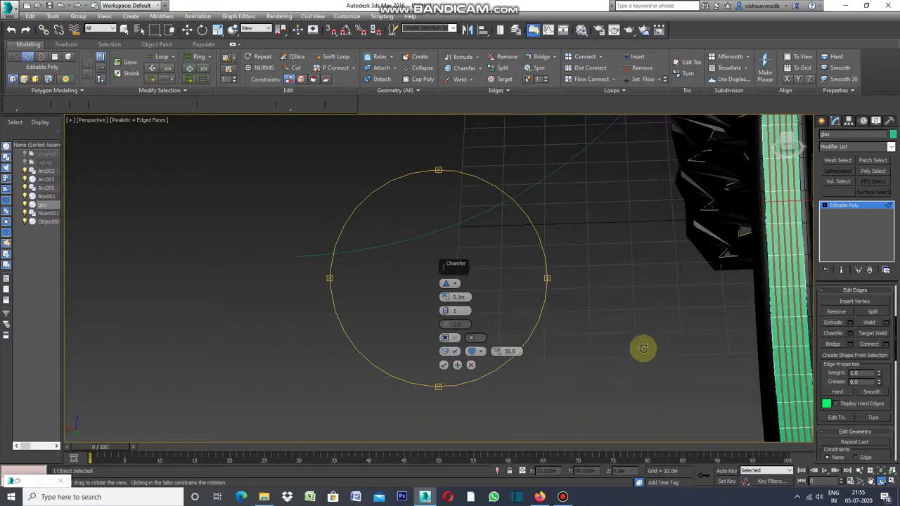
Centre the tube's open end in view and commit the 0.1m chamfer.
{"action": "left_click", "coordinate": [871, 482]}
{"action": "left_click_drag", "start_coordinate": [683, 368], "coordinate": [315, 194]}
{"action": "left_click_drag", "start_coordinate": [327, 257], "coordinate": [267, 242]}
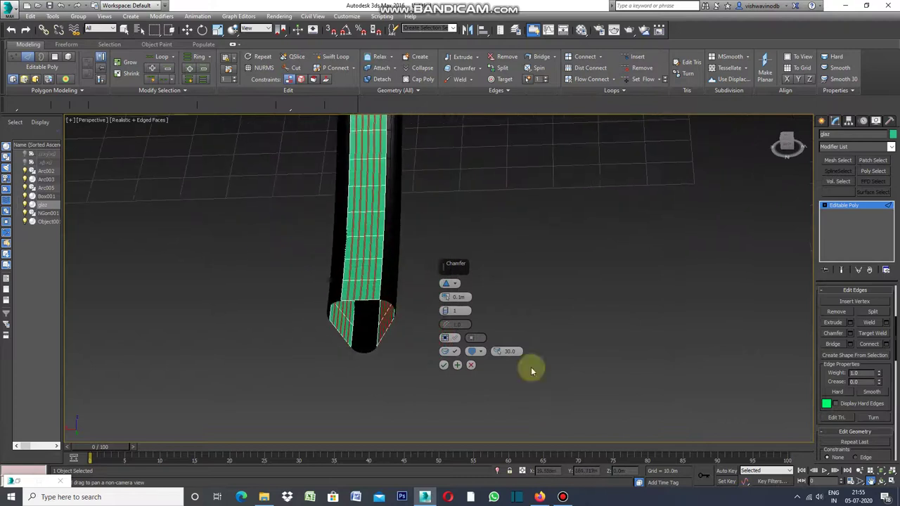
{"action": "left_click", "coordinate": [860, 481]}
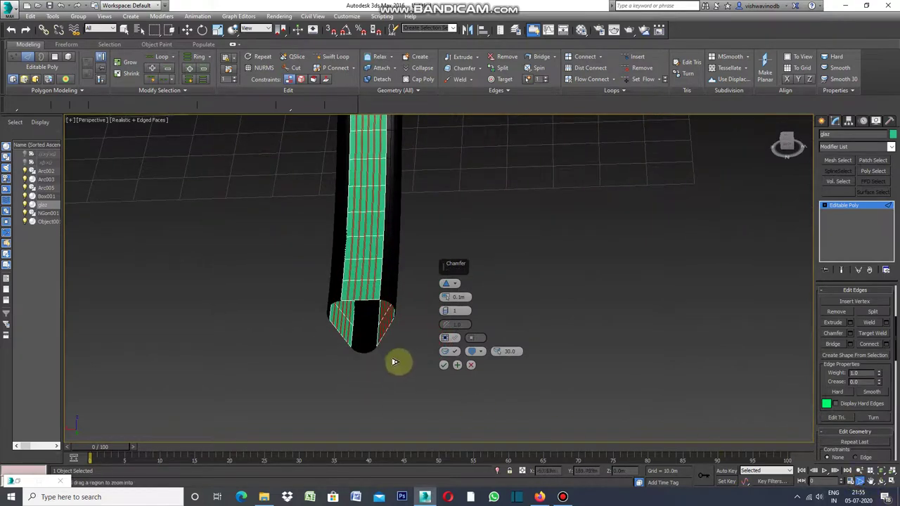
{"action": "left_click_drag", "start_coordinate": [396, 363], "coordinate": [404, 351]}
{"action": "scroll", "coordinate": [399, 330], "scroll_direction": "up", "scroll_amount": 2}
{"action": "scroll", "coordinate": [396, 316], "scroll_direction": "up", "scroll_amount": 1}
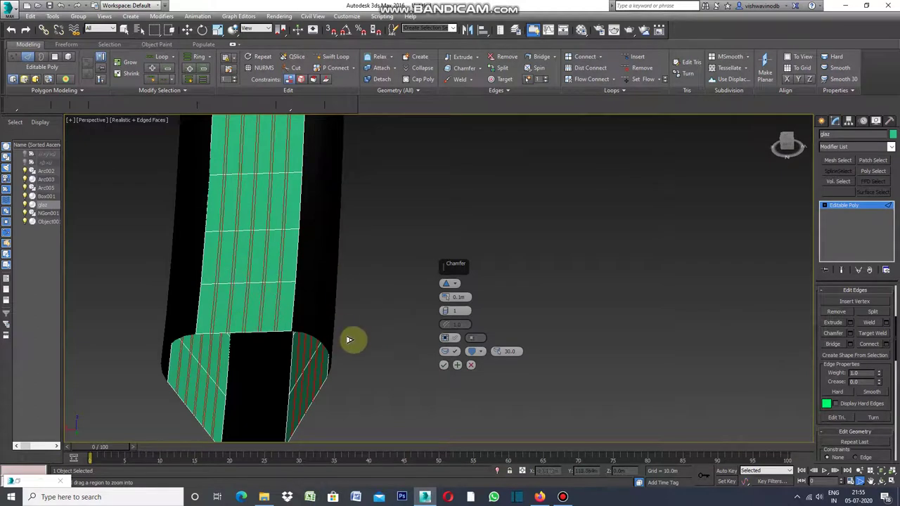
{"action": "key", "text": "XF86AudioLowerVolume"}
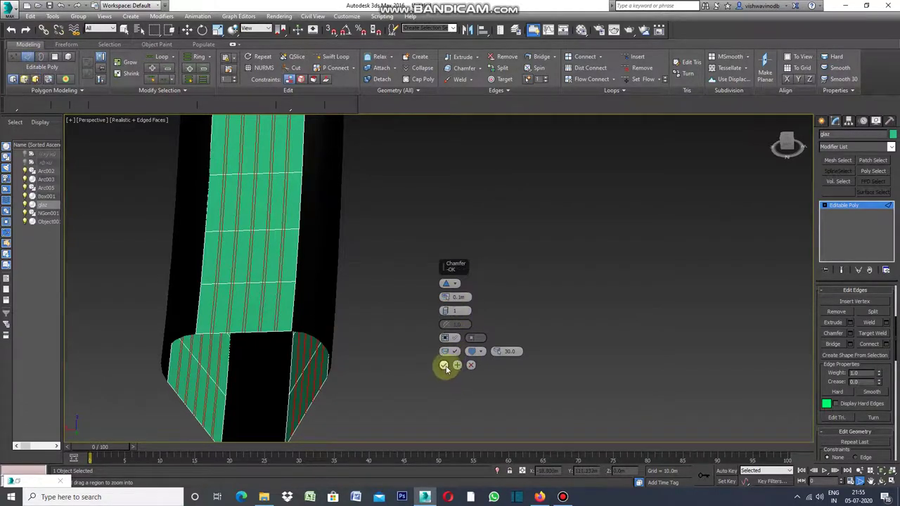
{"action": "left_click", "coordinate": [443, 366]}
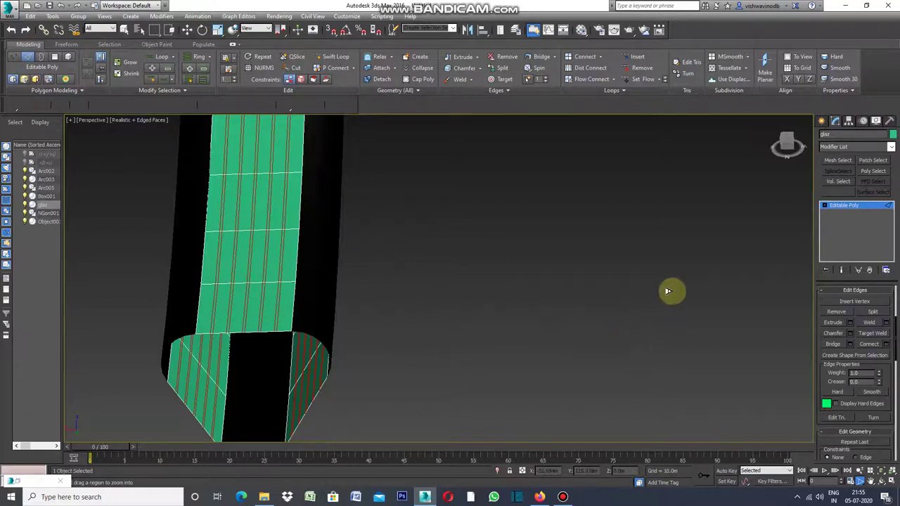
Leave zoom mode and return to glaz's Editable Poly settings.
{"action": "mouse_move", "coordinate": [897, 330]}
{"action": "left_click_drag", "start_coordinate": [898, 336], "coordinate": [897, 290]}
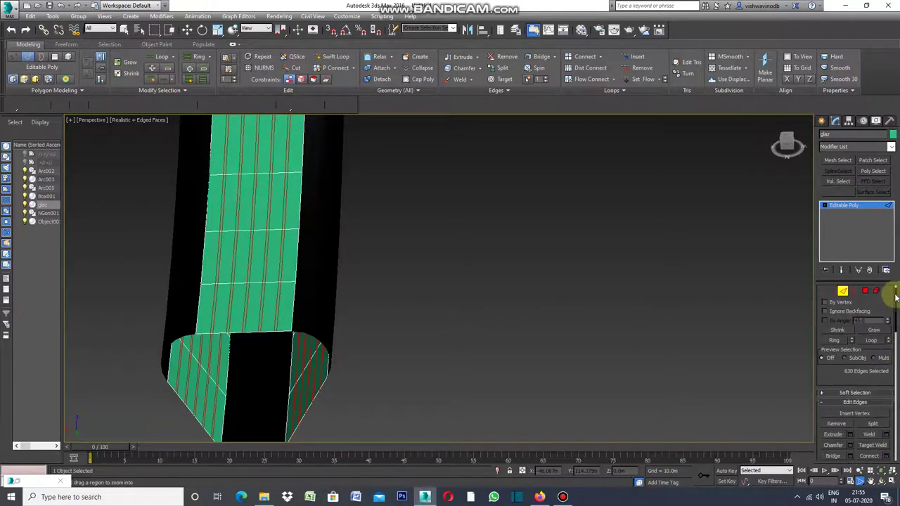
{"action": "right_click", "coordinate": [759, 272]}
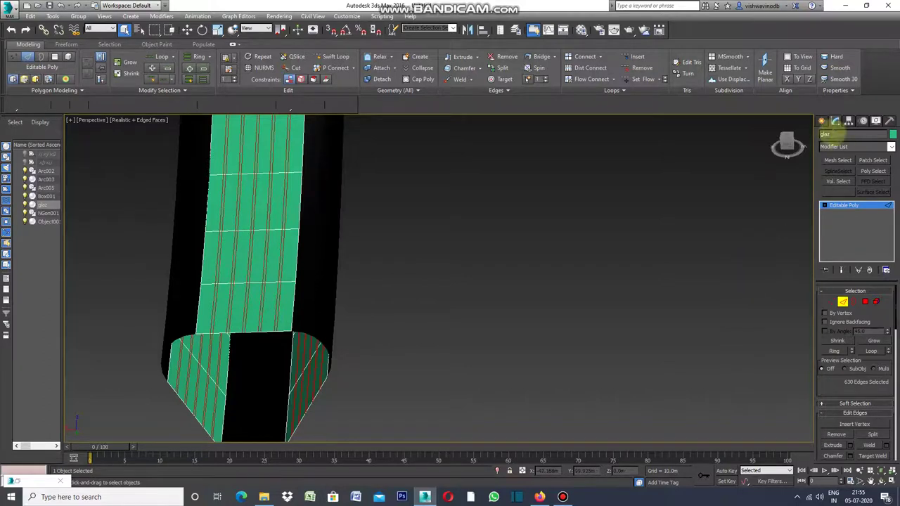
{"action": "left_click", "coordinate": [822, 121]}
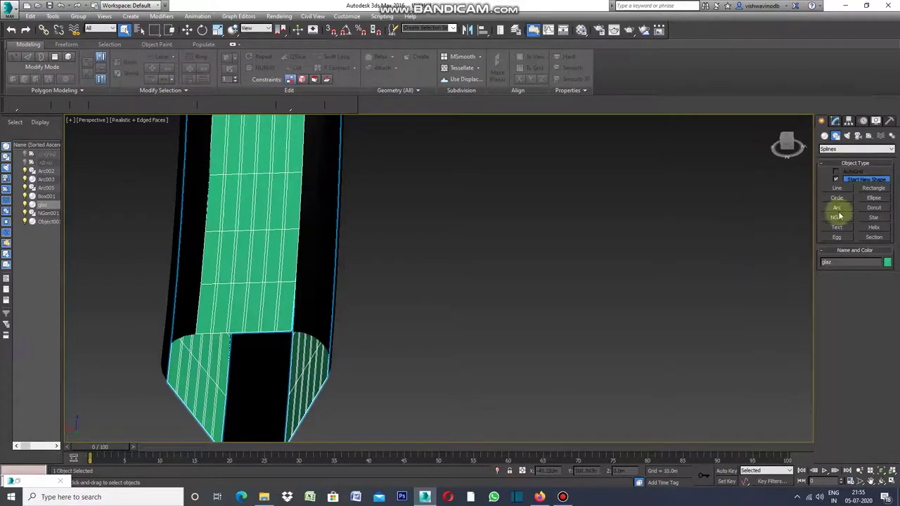
{"action": "left_click", "coordinate": [835, 120]}
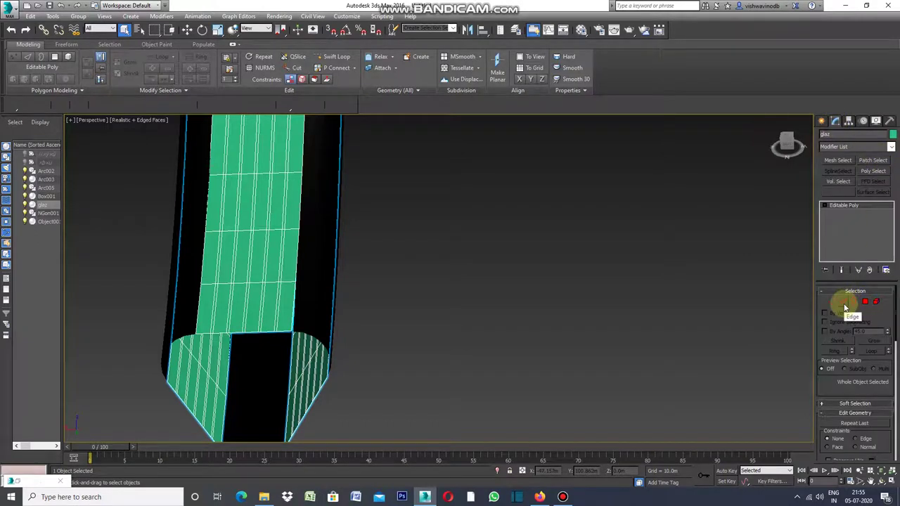
Pick one rim edge and grow it with Dot Loop and Ring into a 396-edge ring.
{"action": "left_click", "coordinate": [843, 303]}
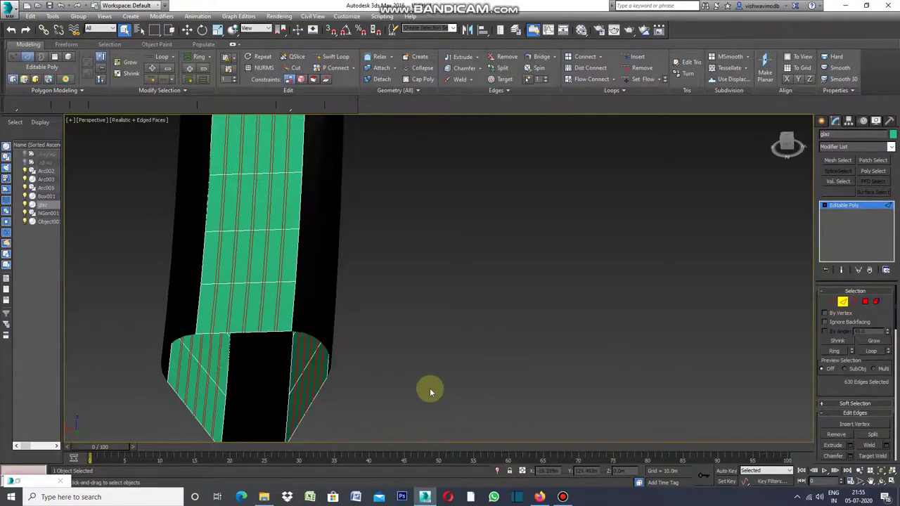
{"action": "left_click", "coordinate": [204, 334]}
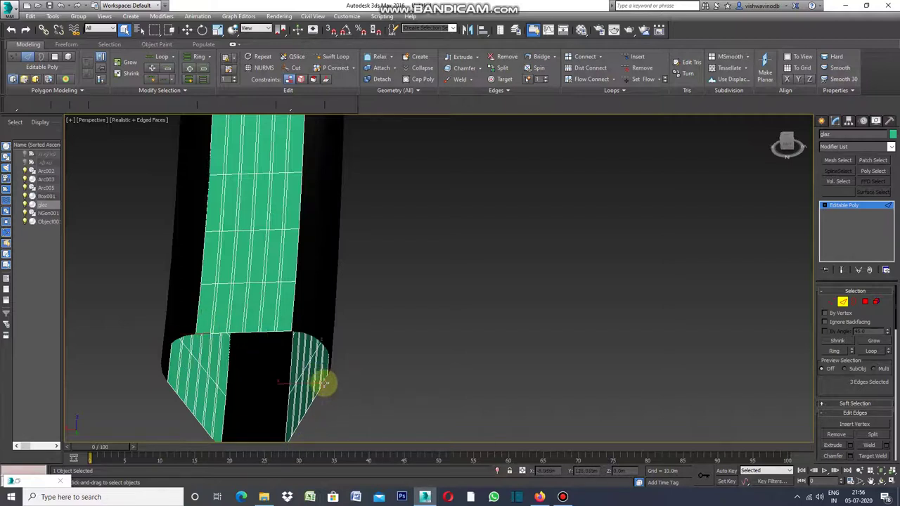
{"action": "left_click", "coordinate": [181, 94]}
{"action": "left_click", "coordinate": [181, 94]}
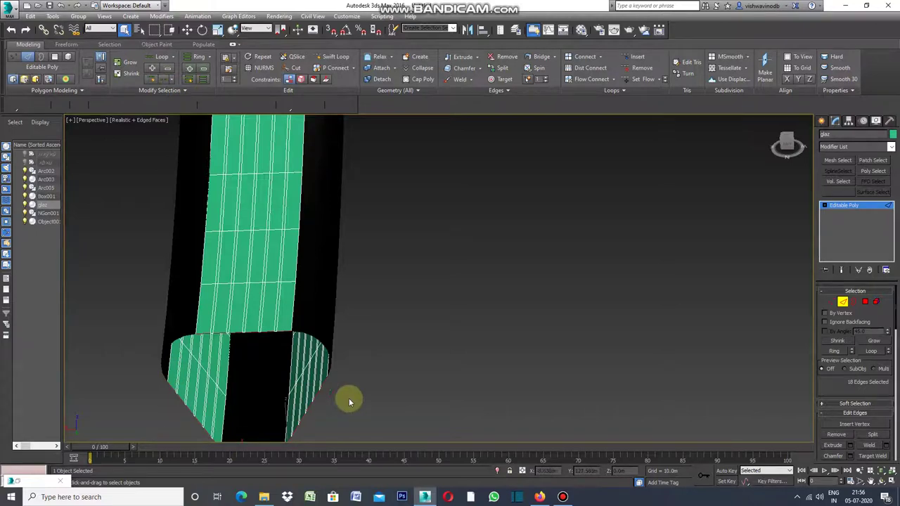
{"action": "left_click", "coordinate": [835, 351]}
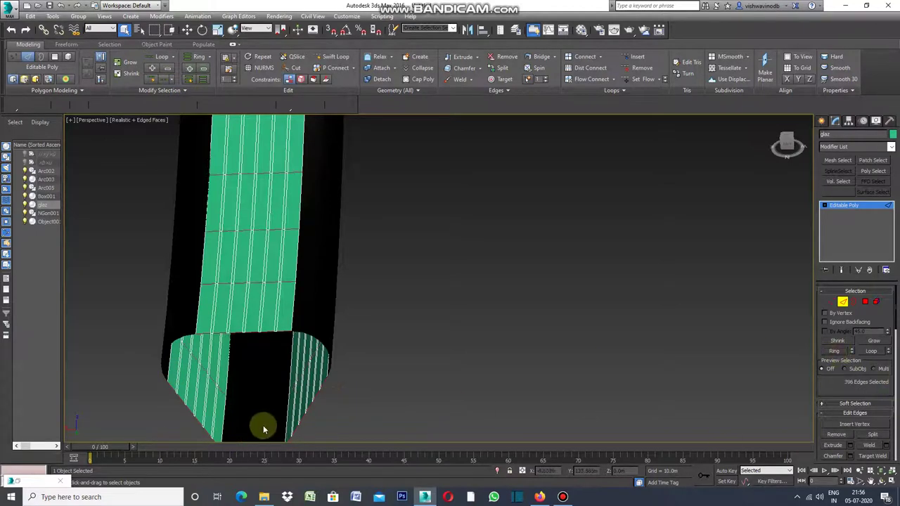
Convert the edge ring to polygons, detach them as elh, and set the glass object's colour to black.
{"action": "left_click", "coordinate": [867, 302], "text": "ctrl"}
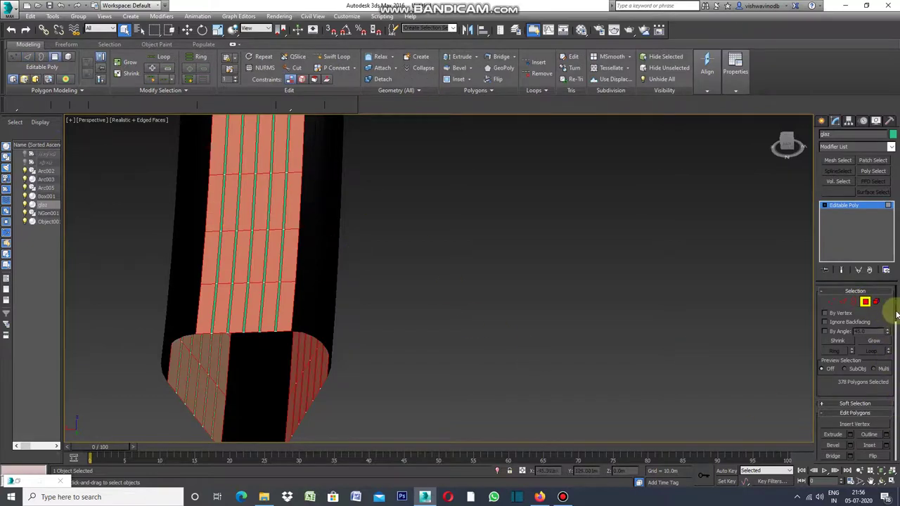
{"action": "left_click_drag", "start_coordinate": [897, 314], "coordinate": [895, 364]}
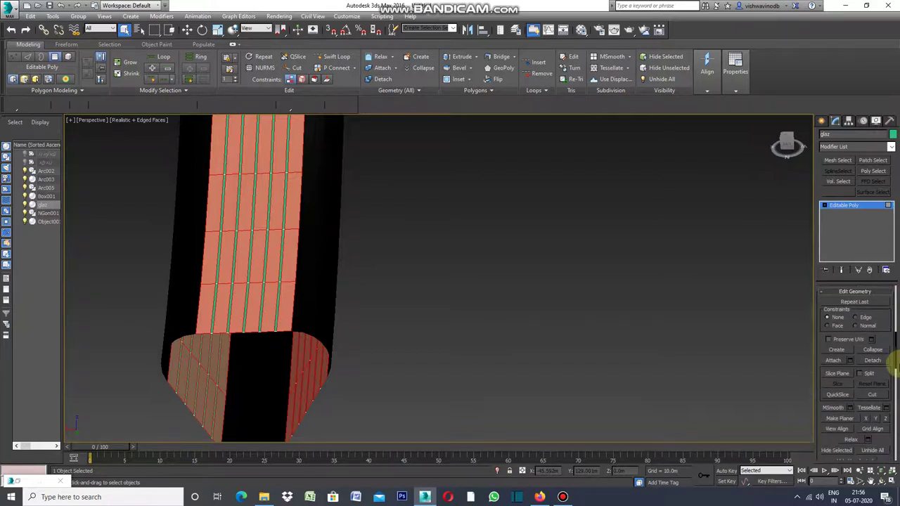
{"action": "left_click", "coordinate": [872, 360]}
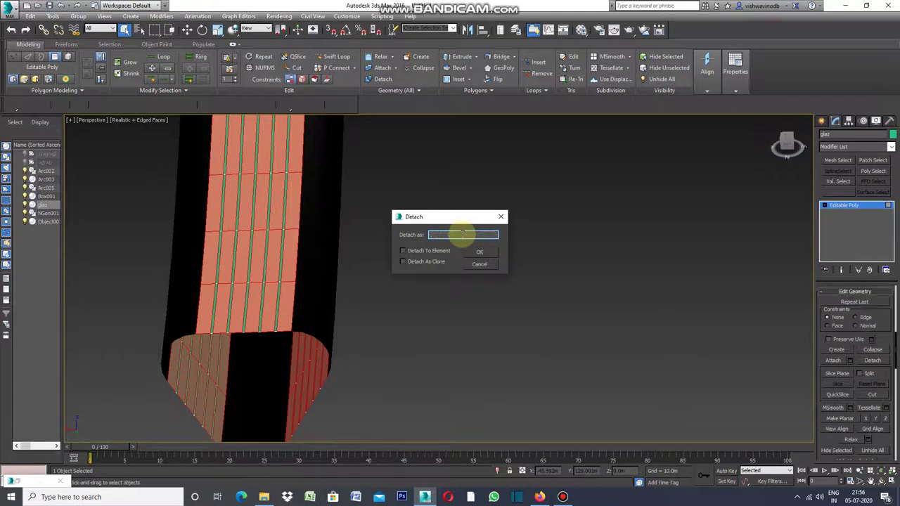
{"action": "type", "text": "eh"}
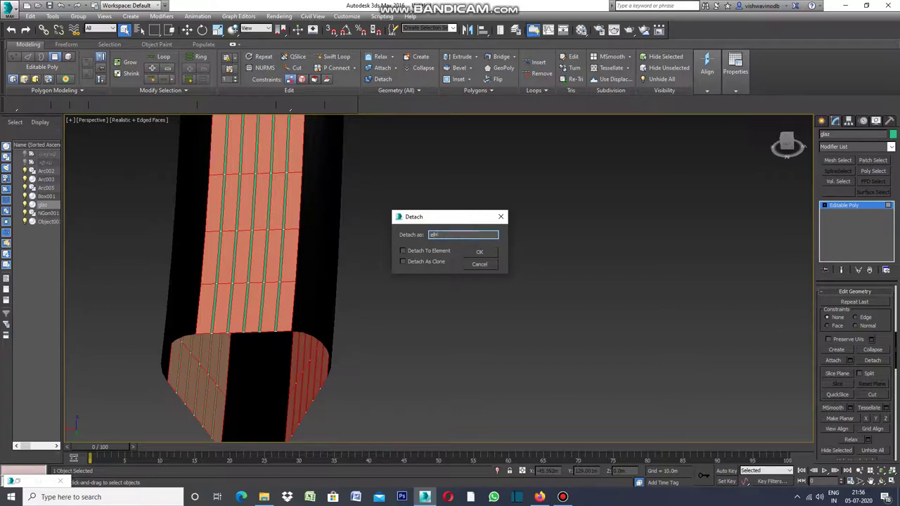
{"action": "left_click", "coordinate": [483, 254]}
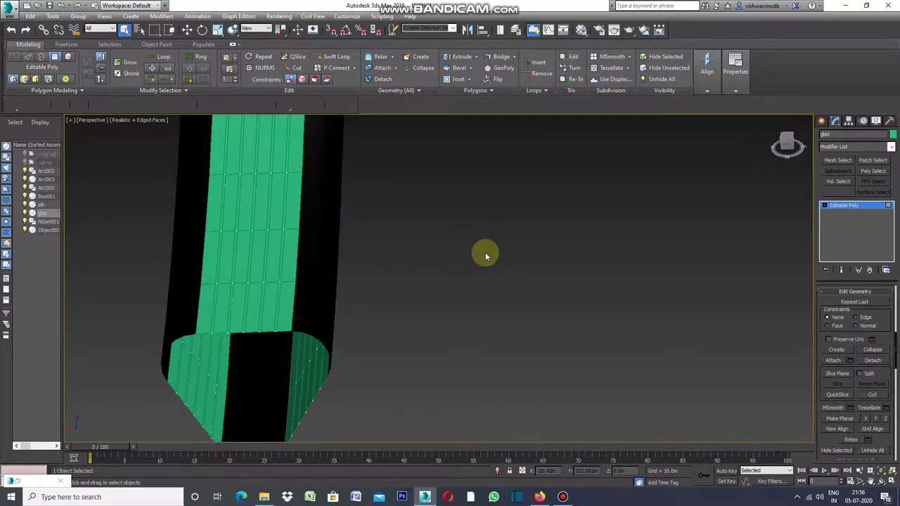
{"action": "left_click", "coordinate": [892, 134]}
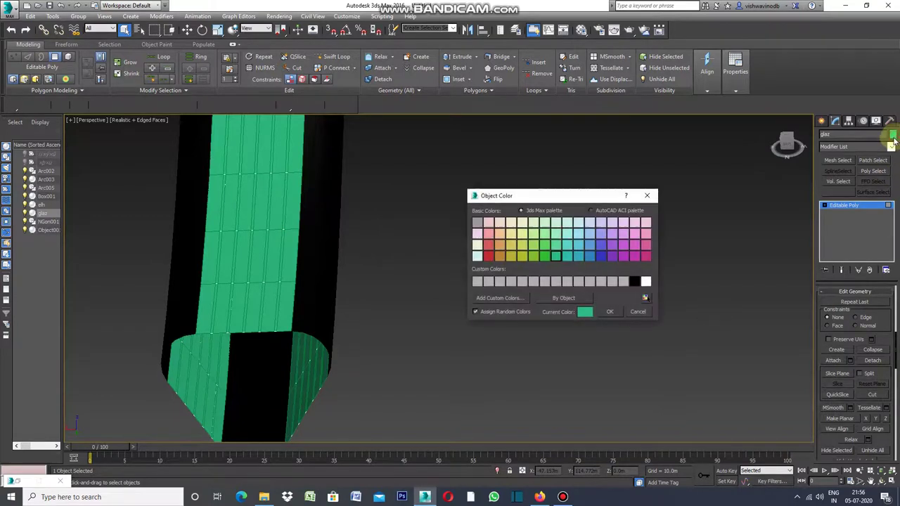
{"action": "left_click", "coordinate": [609, 312]}
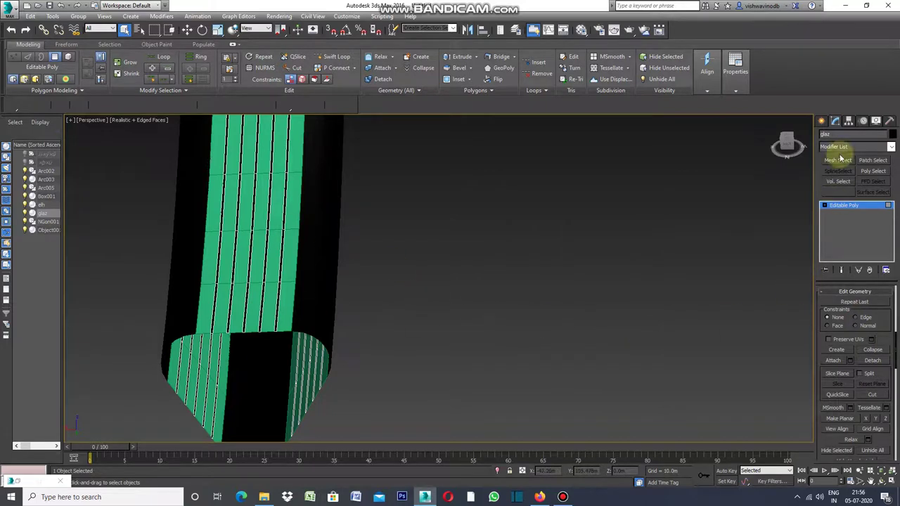
Deselect, orbit so the green strips face the camera, and select elh.
{"action": "left_click", "coordinate": [822, 122]}
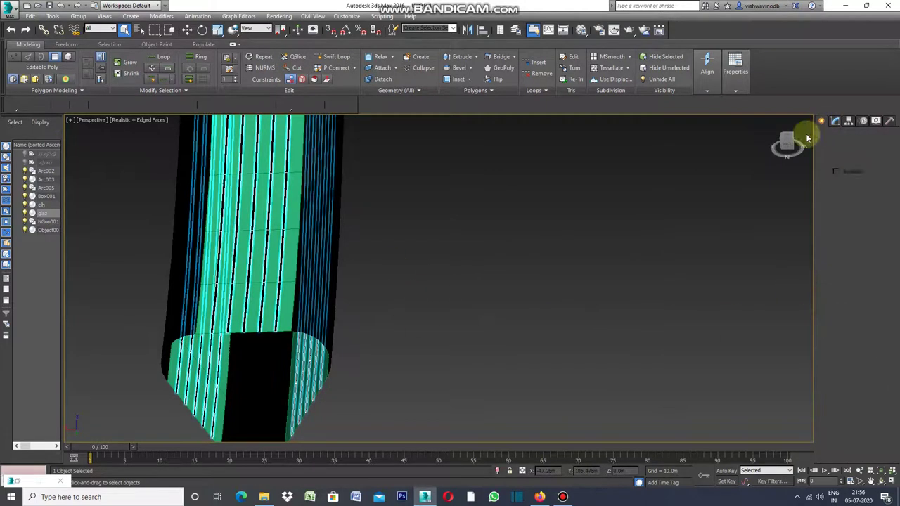
{"action": "left_click", "coordinate": [737, 213]}
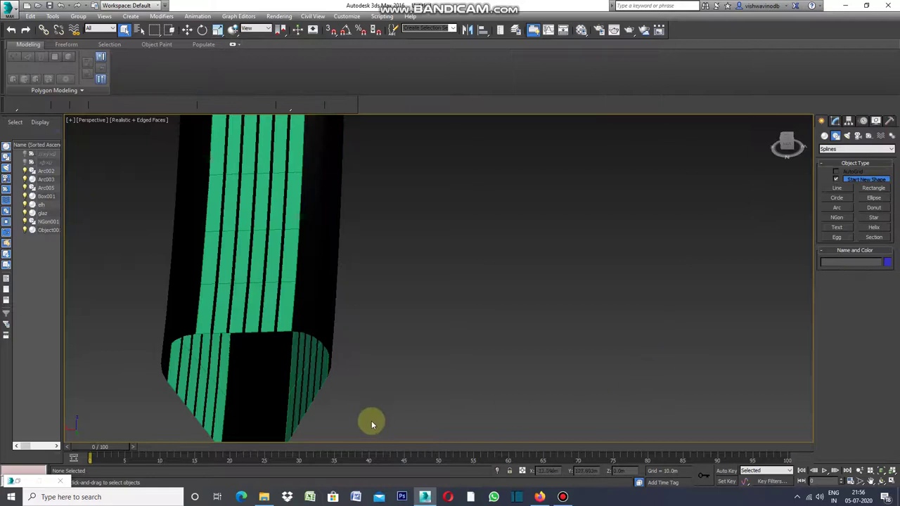
{"action": "middle_click_drag", "start_coordinate": [330, 318], "coordinate": [237, 313], "text": "alt"}
{"action": "left_click", "coordinate": [239, 311]}
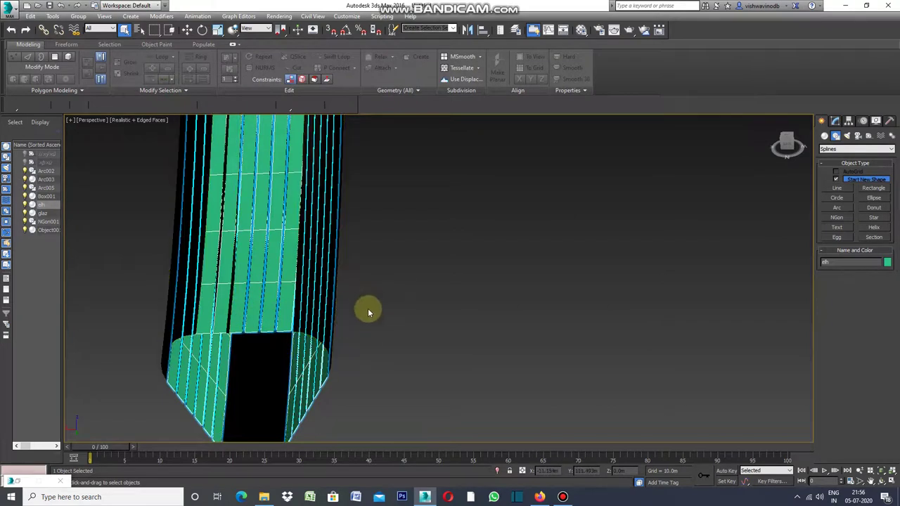
Add an Edit Poly modifier to elh and select all 378 of its polygons.
{"action": "left_click", "coordinate": [835, 122]}
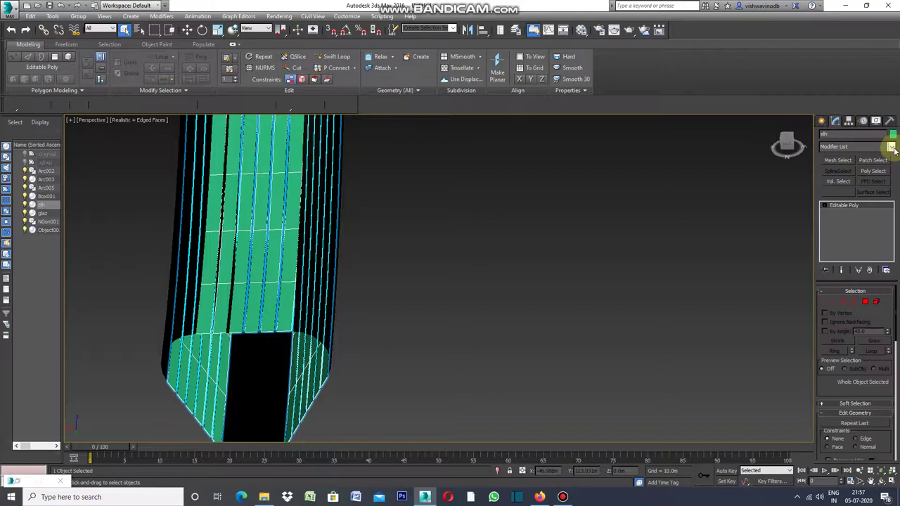
{"action": "left_click", "coordinate": [891, 147]}
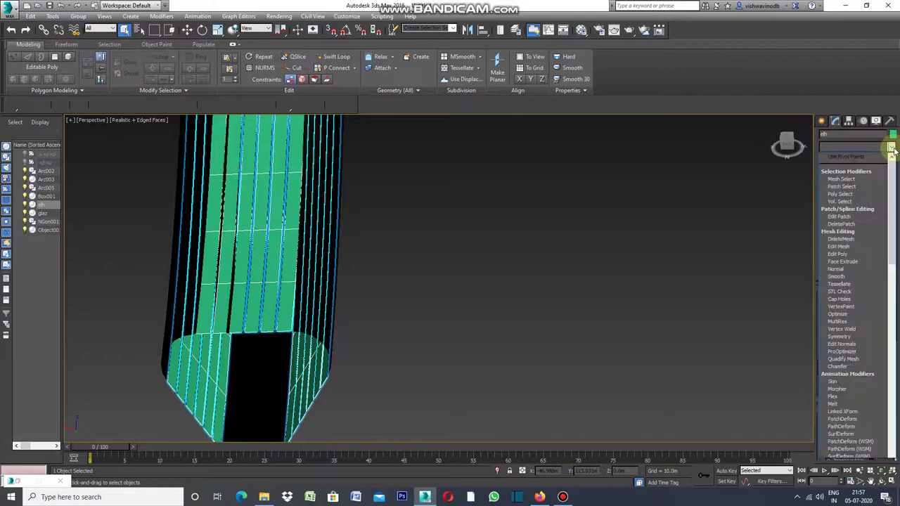
{"action": "left_click", "coordinate": [850, 255]}
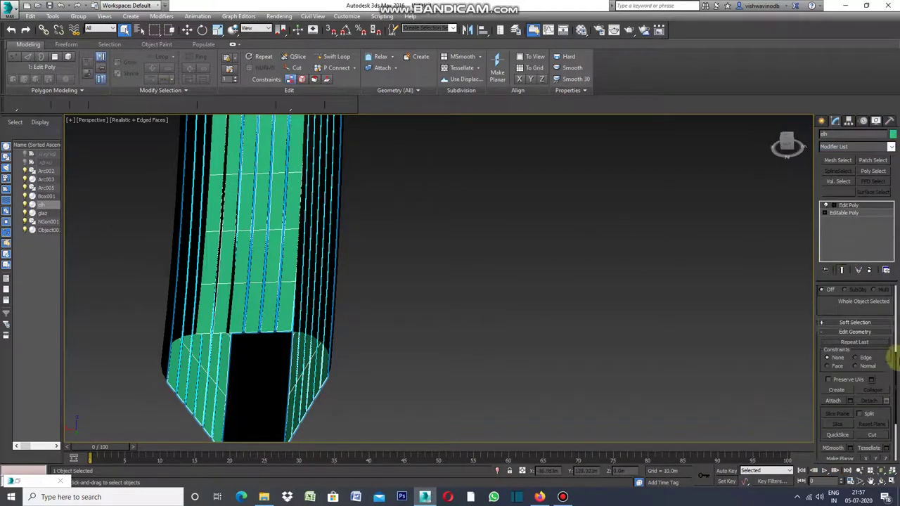
{"action": "left_click_drag", "start_coordinate": [896, 362], "coordinate": [891, 317]}
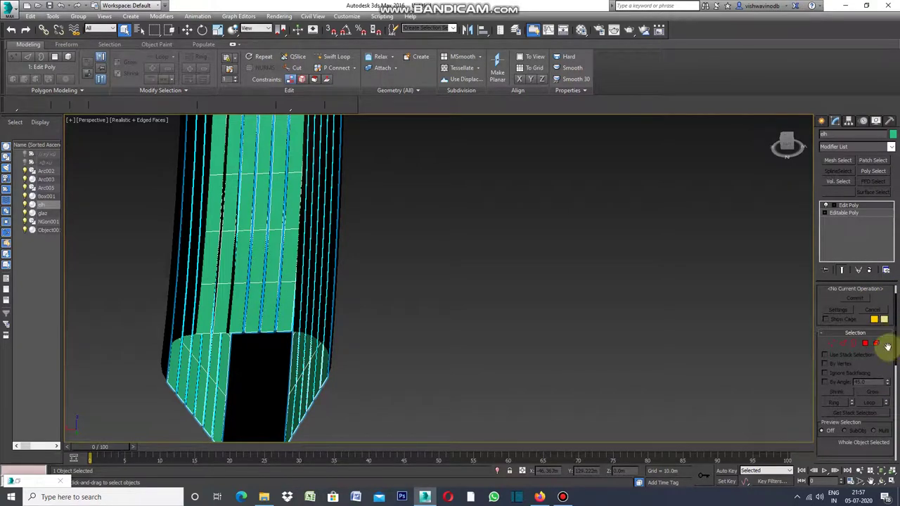
{"action": "left_click", "coordinate": [842, 343]}
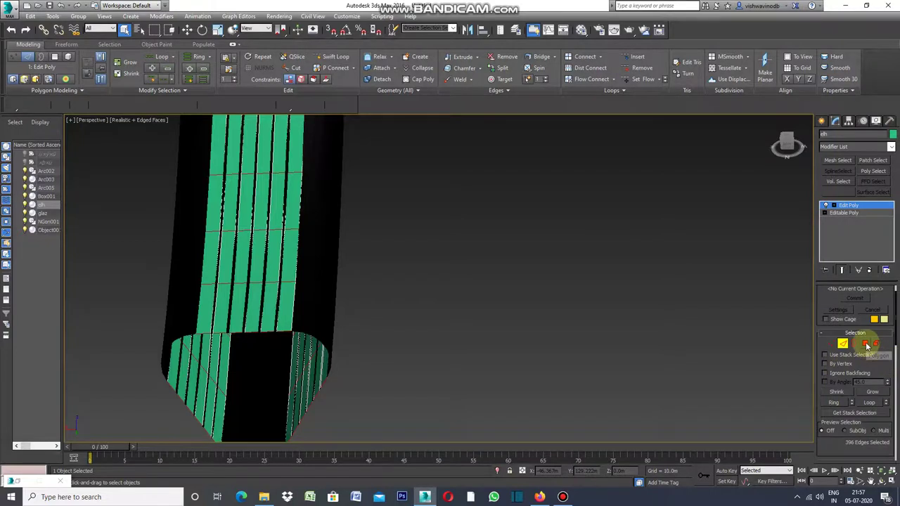
{"action": "left_click", "coordinate": [866, 344]}
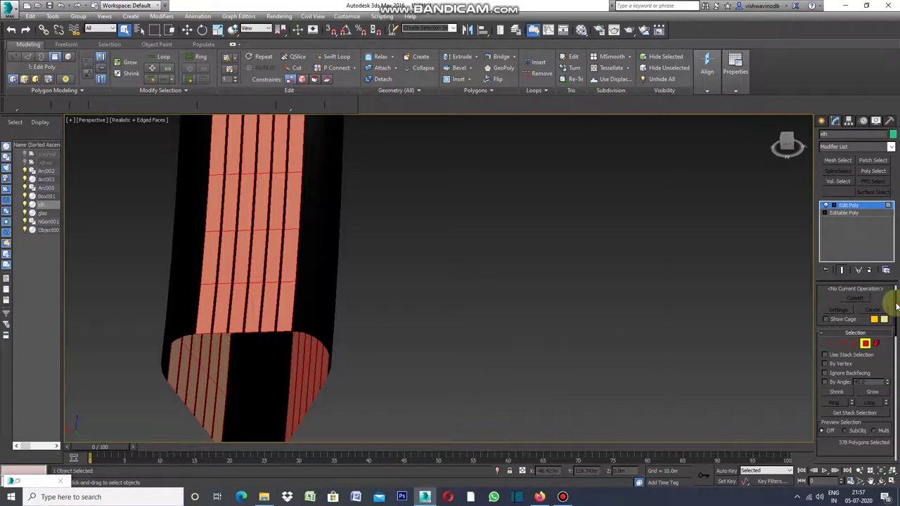
Inset the polygons By Polygon with an amount of 0.17m.
{"action": "mouse_move", "coordinate": [897, 305]}
{"action": "left_mouse_down"}
{"action": "mouse_move", "coordinate": [894, 351]}
{"action": "mouse_move", "coordinate": [883, 355]}
{"action": "left_mouse_up"}
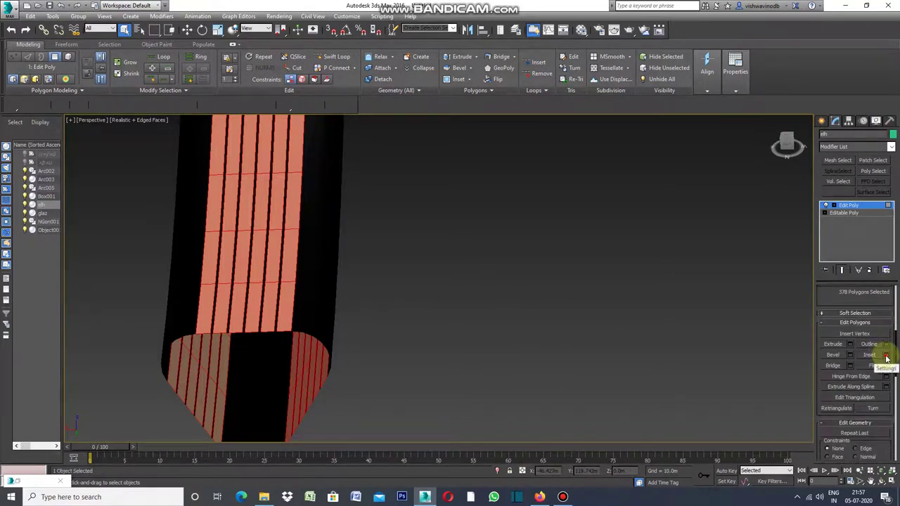
{"action": "left_click", "coordinate": [886, 357]}
{"action": "left_click", "coordinate": [455, 284]}
{"action": "left_click", "coordinate": [491, 303]}
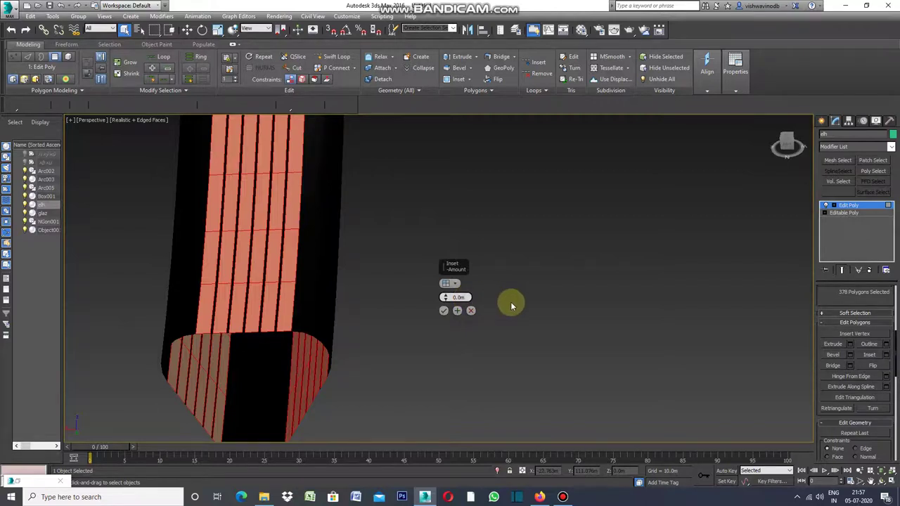
{"action": "type", "text": "0."}
{"action": "key", "text": "Return"}
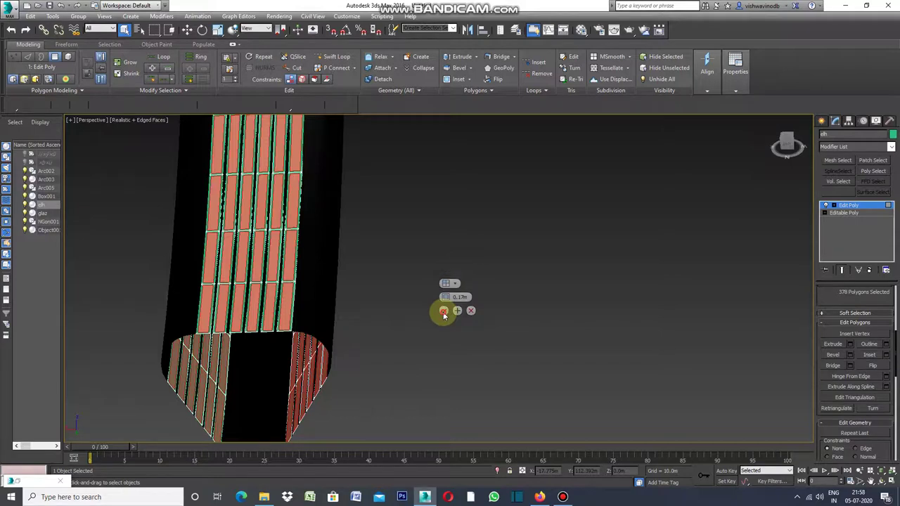
{"action": "left_click", "coordinate": [444, 313]}
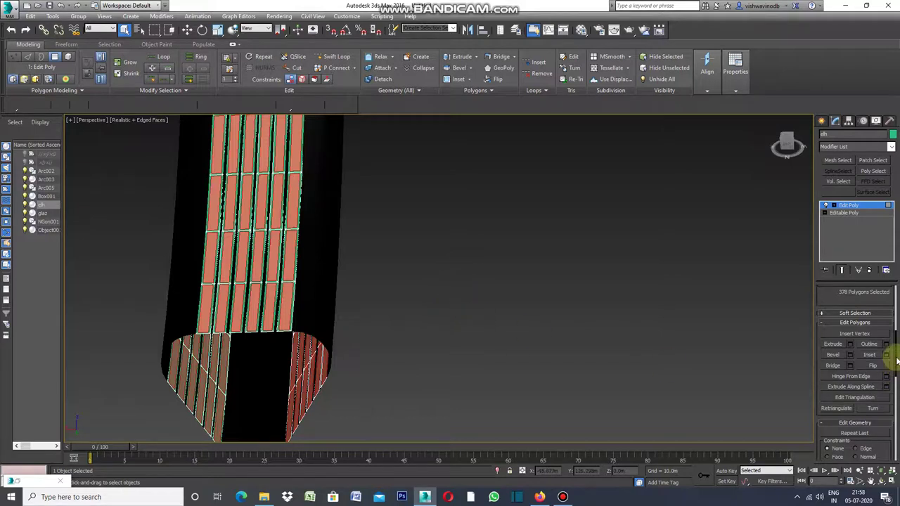
Detach the inset faces as a new object named glas.
{"action": "left_click_drag", "start_coordinate": [897, 359], "coordinate": [897, 385]}
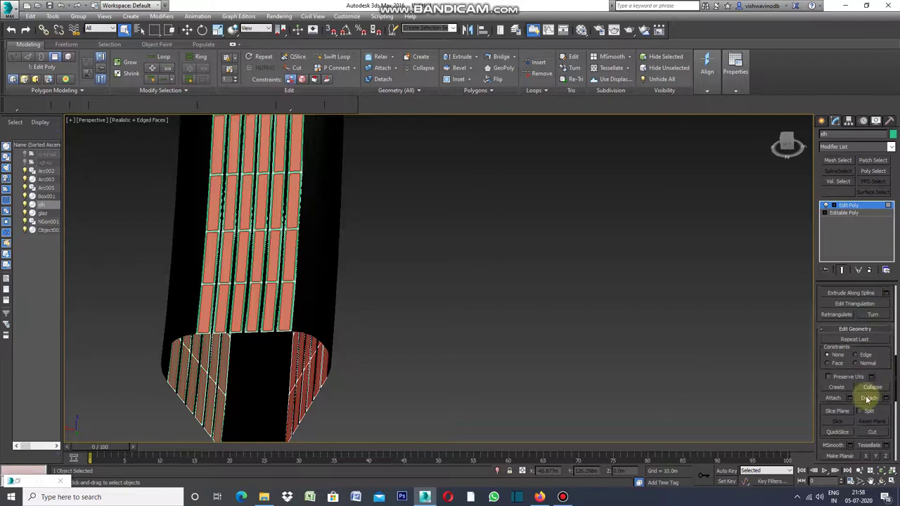
{"action": "left_click", "coordinate": [888, 398]}
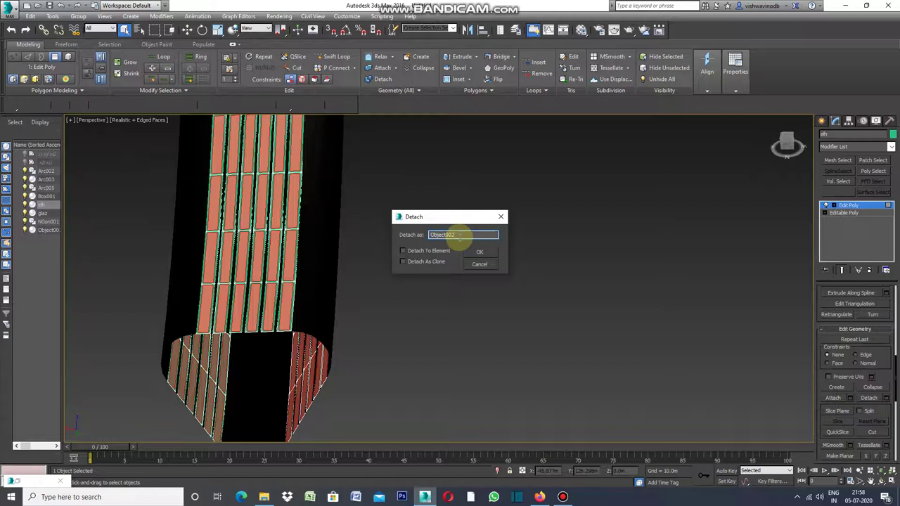
{"action": "key", "text": "BackSpace"}
{"action": "type", "text": "gla"}
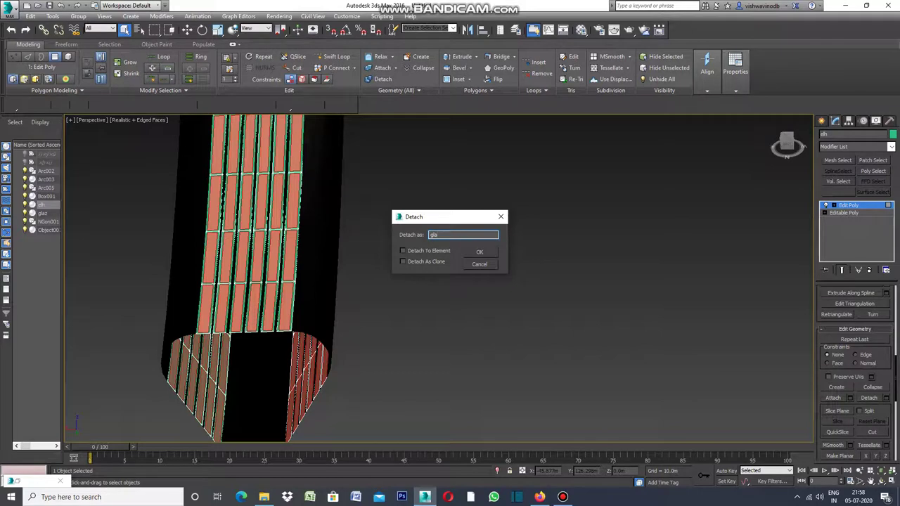
{"action": "left_click", "coordinate": [465, 238]}
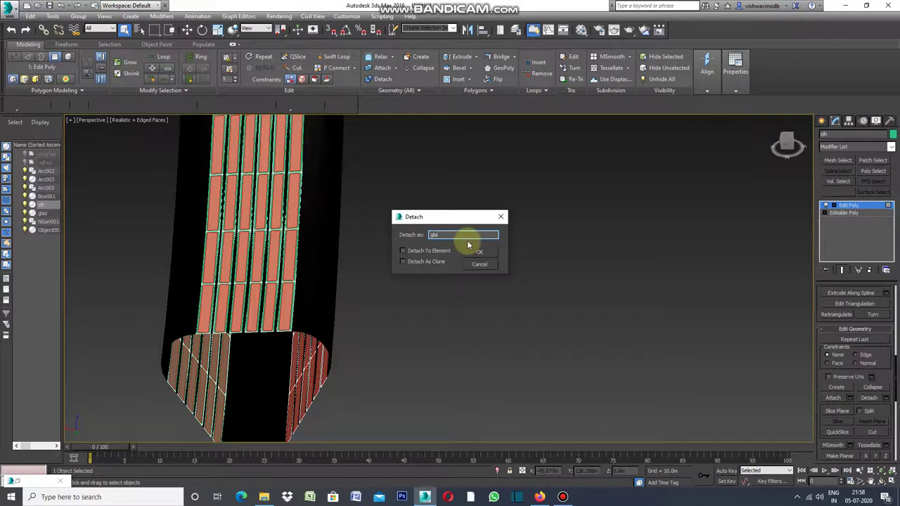
{"action": "left_click", "coordinate": [478, 252]}
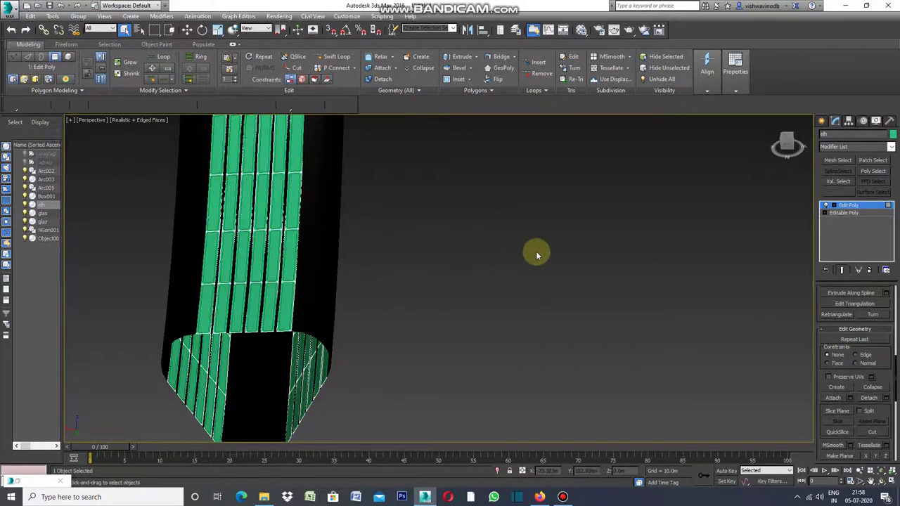
Set elh's object colour to white, deselect it, and pan toward the tower's base.
{"action": "left_click", "coordinate": [892, 134]}
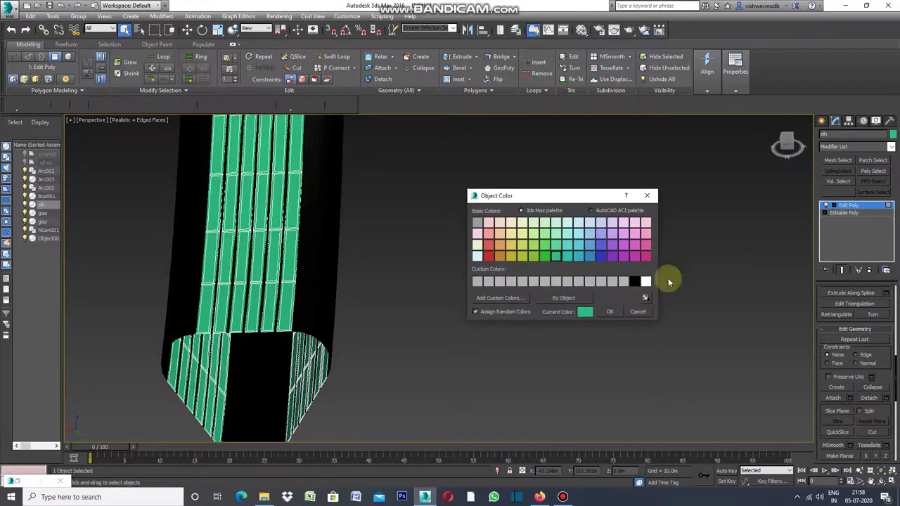
{"action": "left_click", "coordinate": [646, 282]}
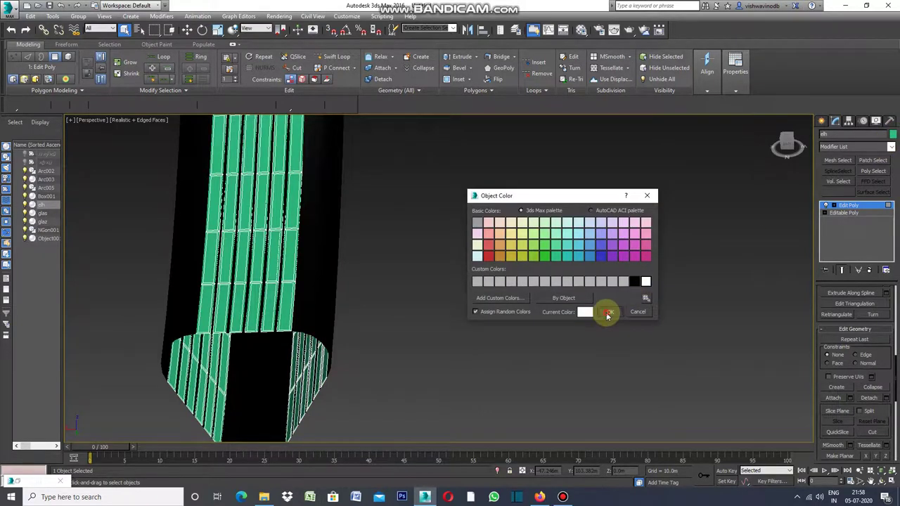
{"action": "left_click", "coordinate": [608, 312]}
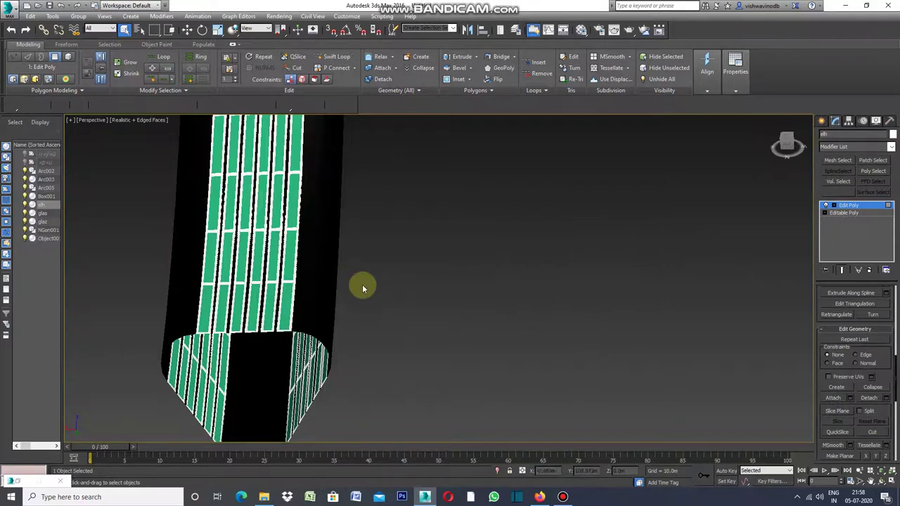
{"action": "left_click", "coordinate": [821, 124]}
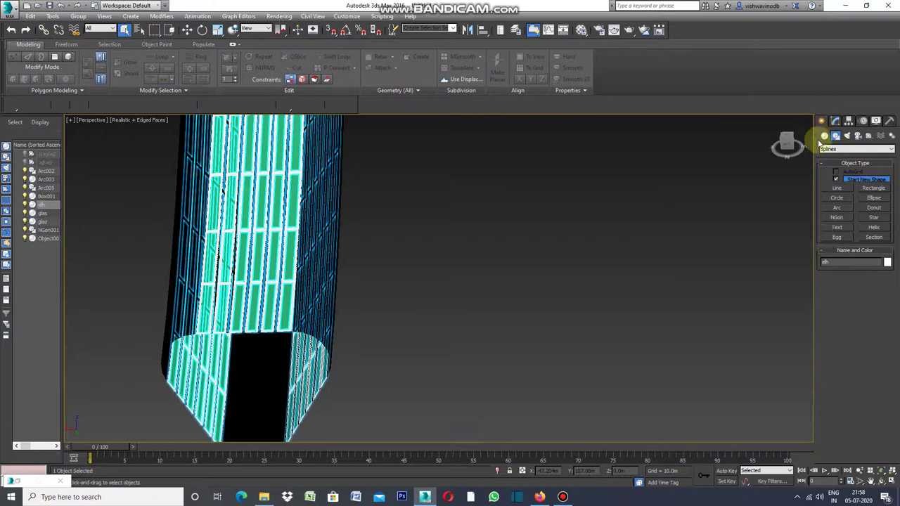
{"action": "left_click", "coordinate": [680, 293]}
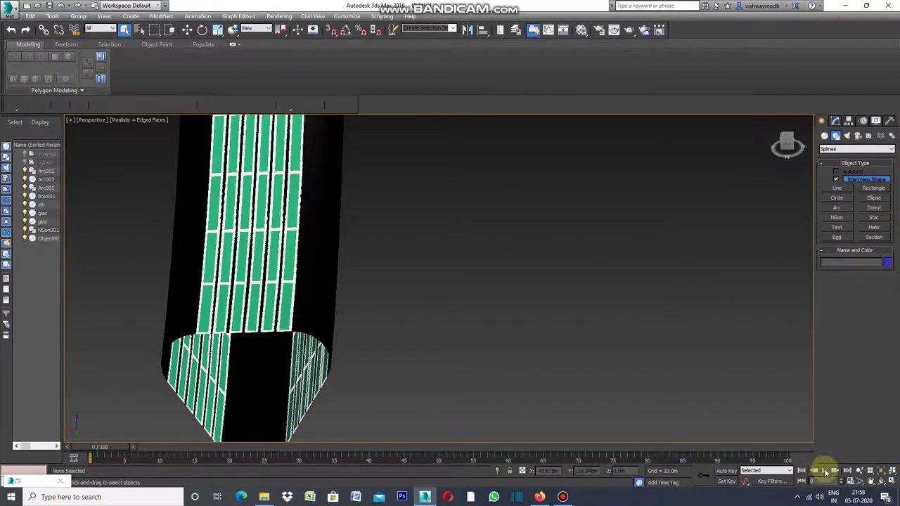
{"action": "left_click", "coordinate": [872, 482]}
{"action": "mouse_move", "coordinate": [508, 372]}
{"action": "left_mouse_down"}
{"action": "mouse_move", "coordinate": [516, 354]}
{"action": "mouse_move", "coordinate": [589, 302]}
{"action": "mouse_move", "coordinate": [595, 316]}
{"action": "left_mouse_up"}
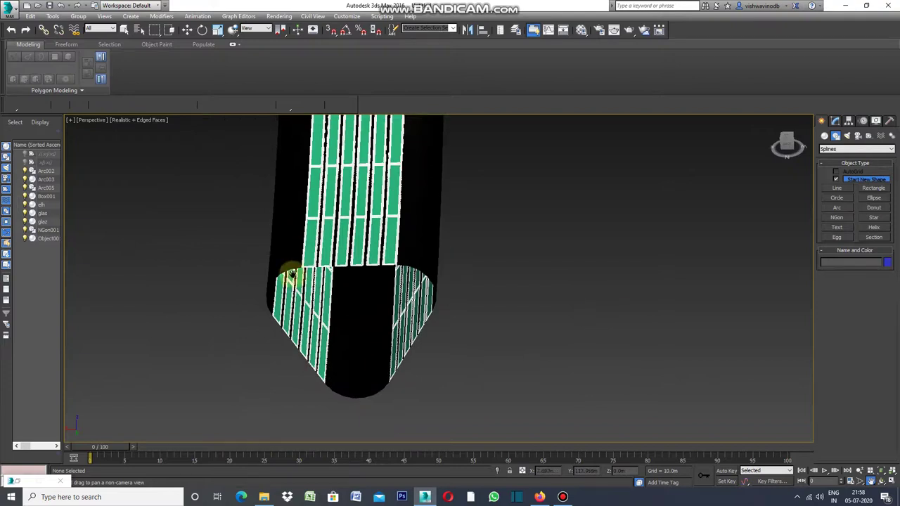
Select the glas panel object and open the Material Editor with M.
{"action": "left_click", "coordinate": [124, 29]}
{"action": "left_click", "coordinate": [386, 246]}
{"action": "left_click", "coordinate": [387, 247]}
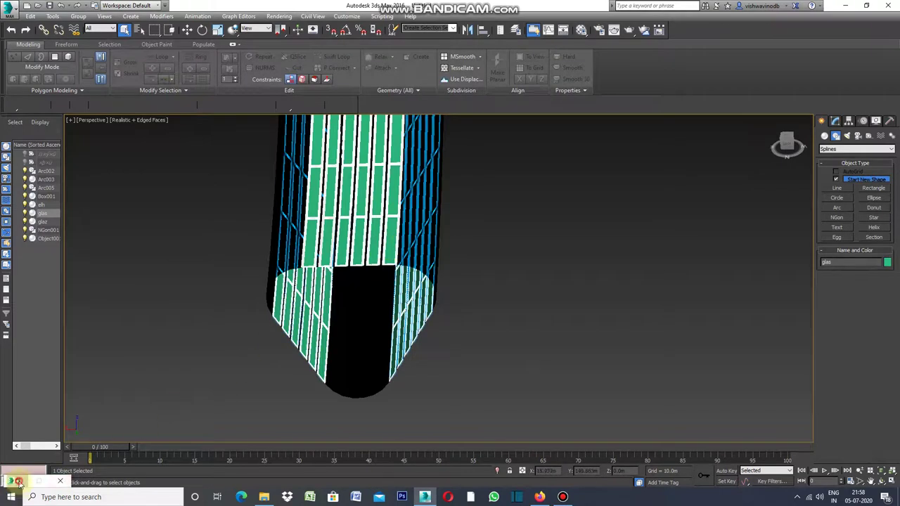
{"action": "key", "text": "m"}
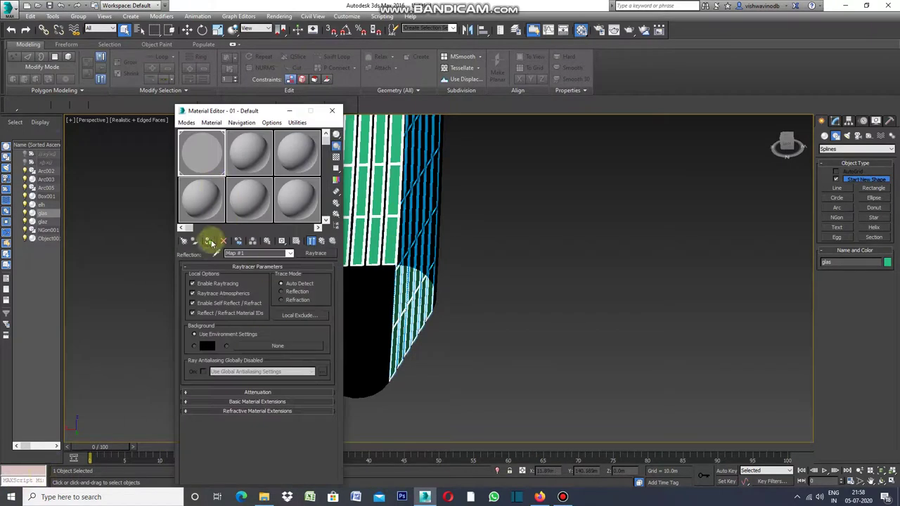
Assign the reflective material to glas and go up to its parent 01 - Default.
{"action": "left_click", "coordinate": [209, 242]}
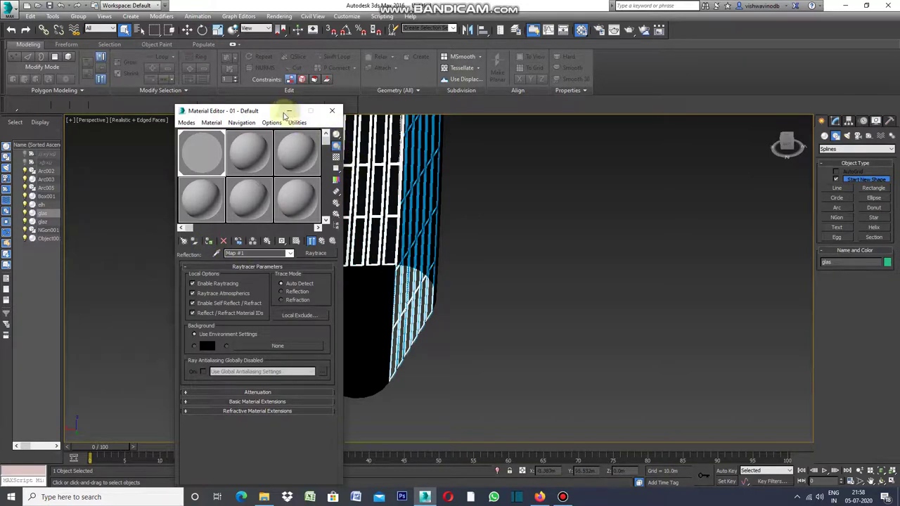
{"action": "left_click", "coordinate": [258, 267]}
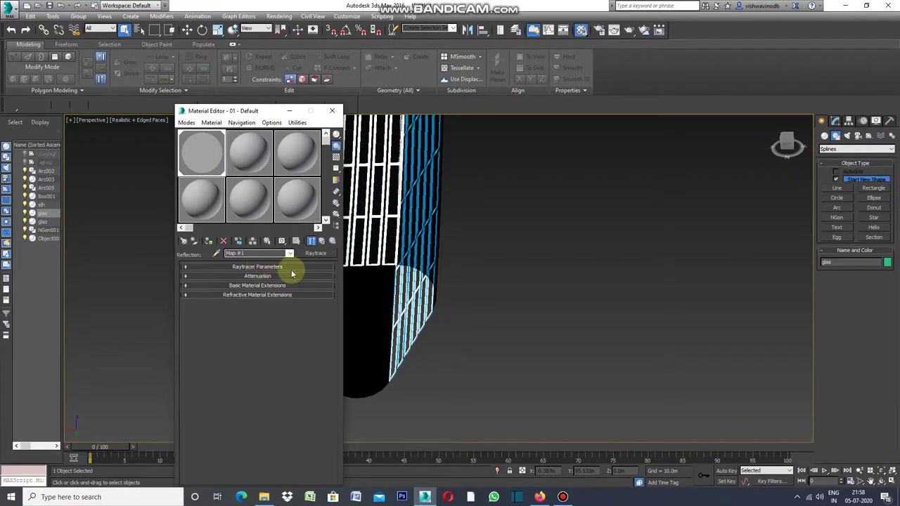
{"action": "left_click", "coordinate": [290, 254]}
{"action": "left_click", "coordinate": [265, 262]}
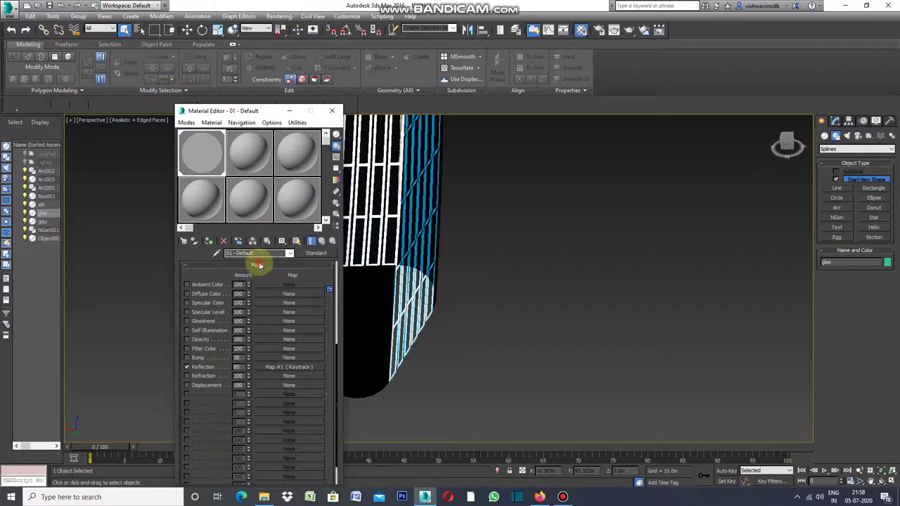
Set 01 - Default's Specular Level to 75, then close the Material Editor and deselect.
{"action": "left_click", "coordinate": [259, 265]}
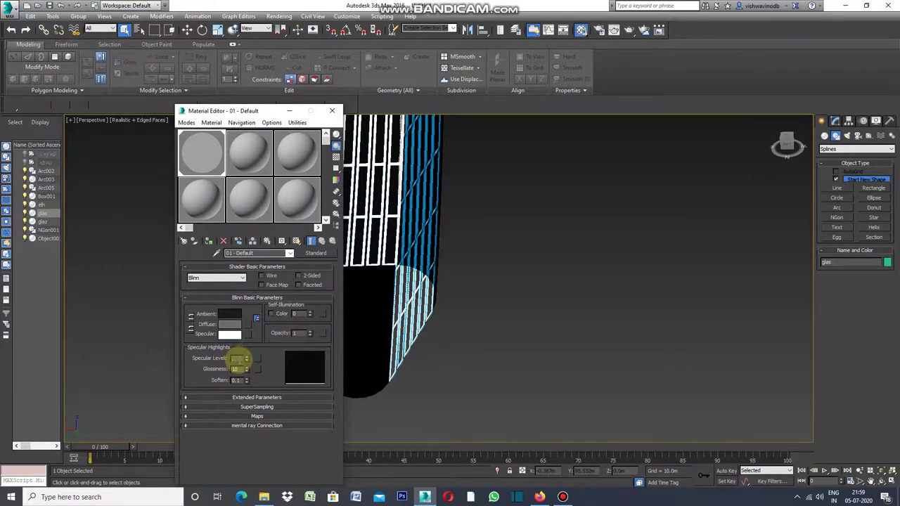
{"action": "type", "text": "75"}
{"action": "key", "text": "Return"}
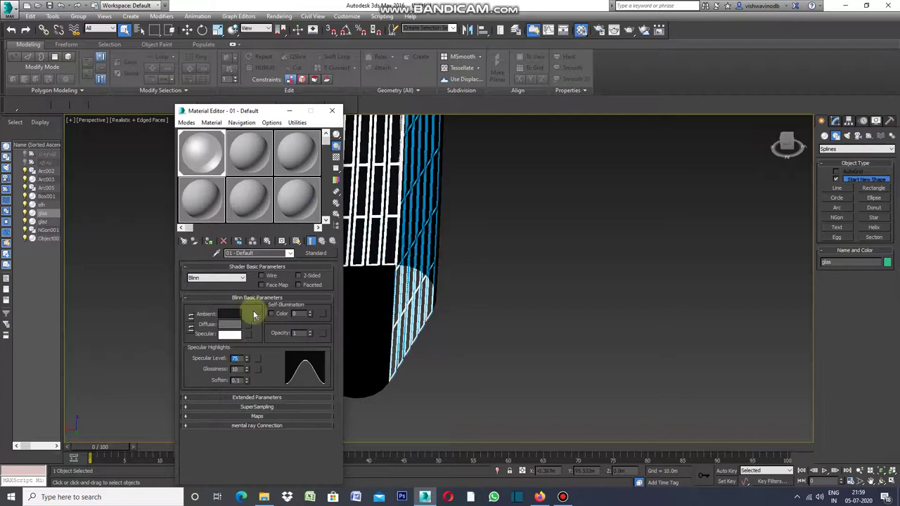
{"action": "left_click", "coordinate": [290, 113]}
{"action": "left_click", "coordinate": [556, 349]}
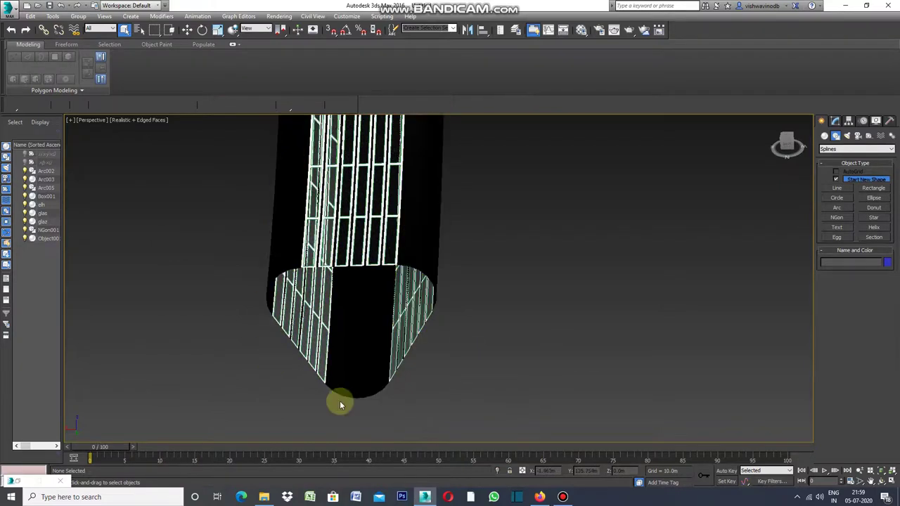
Change Arc003's Shell Outer Amount from 1.5m to 1.0m, then deselect it.
{"action": "left_click", "coordinate": [427, 261]}
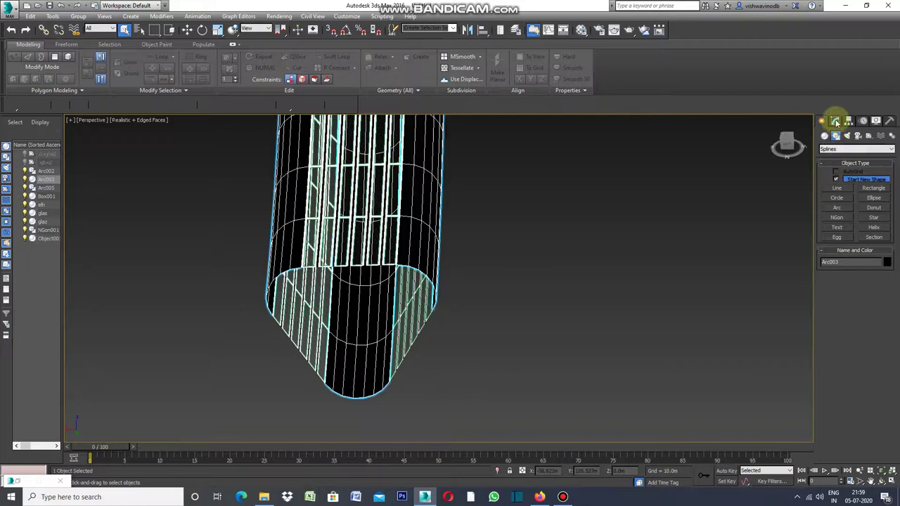
{"action": "left_click", "coordinate": [834, 121]}
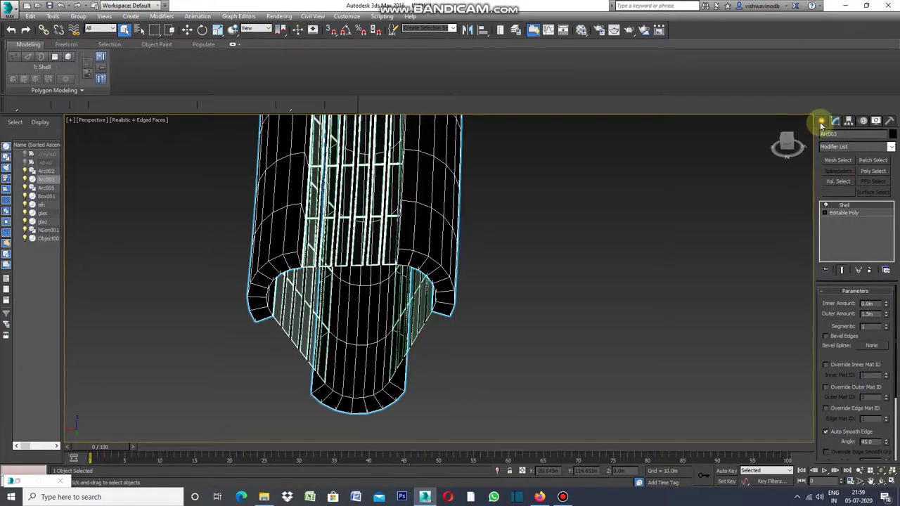
{"action": "left_click", "coordinate": [876, 316]}
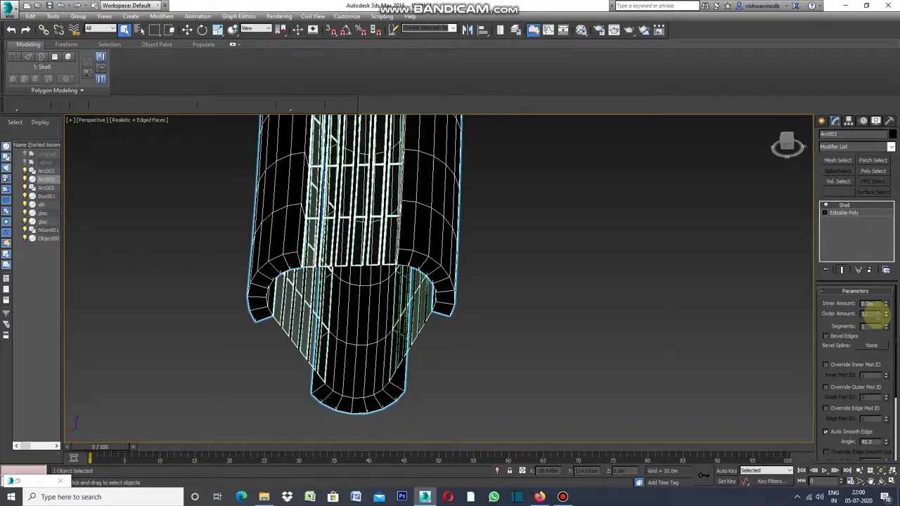
{"action": "type", "text": "1"}
{"action": "key", "text": "Return"}
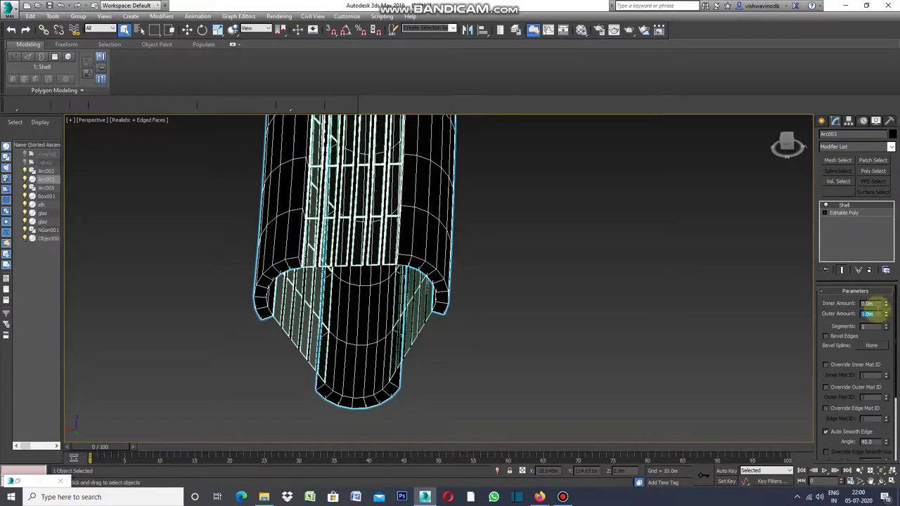
{"action": "left_click", "coordinate": [763, 297]}
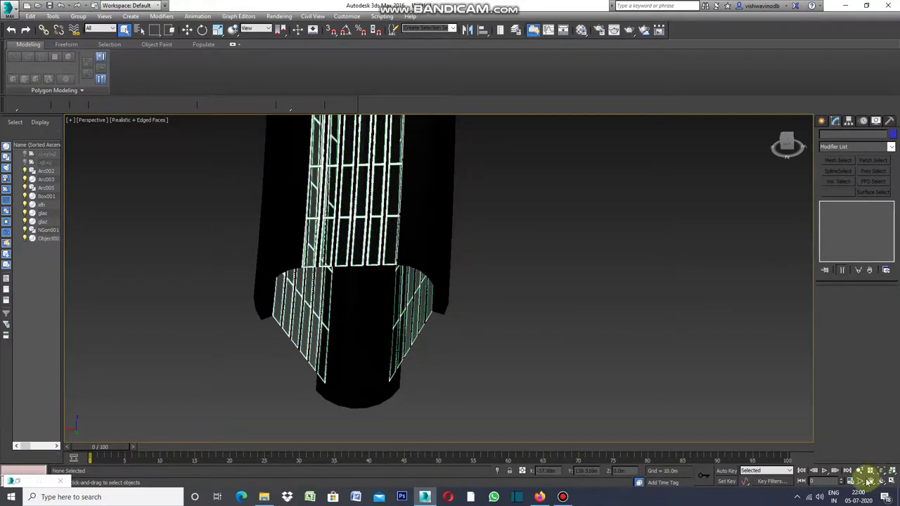
{"action": "left_click", "coordinate": [865, 482]}
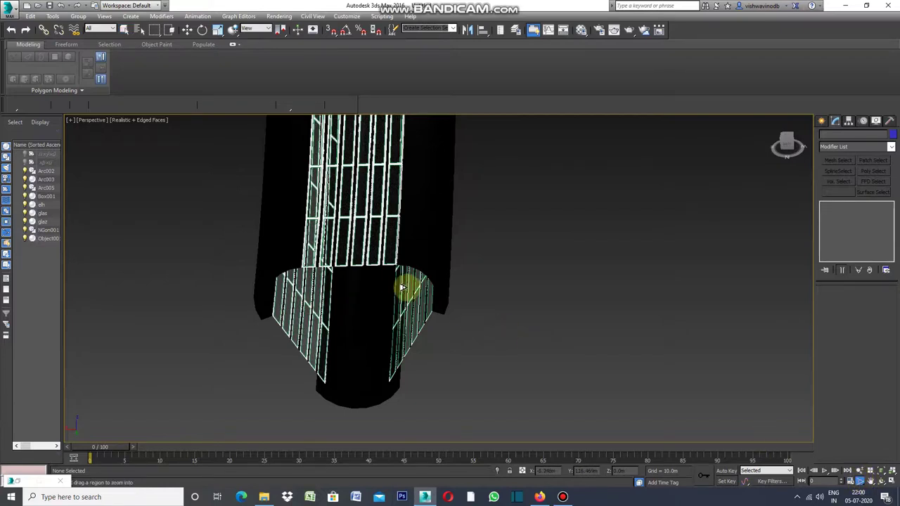
Add a Shell modifier to the glaz panel object with an Outer Amount of 0.8m.
{"action": "scroll", "coordinate": [392, 277], "scroll_direction": "up", "scroll_amount": 2}
{"action": "scroll", "coordinate": [394, 263], "scroll_direction": "up", "scroll_amount": 3}
{"action": "scroll", "coordinate": [388, 244], "scroll_direction": "up", "scroll_amount": 3}
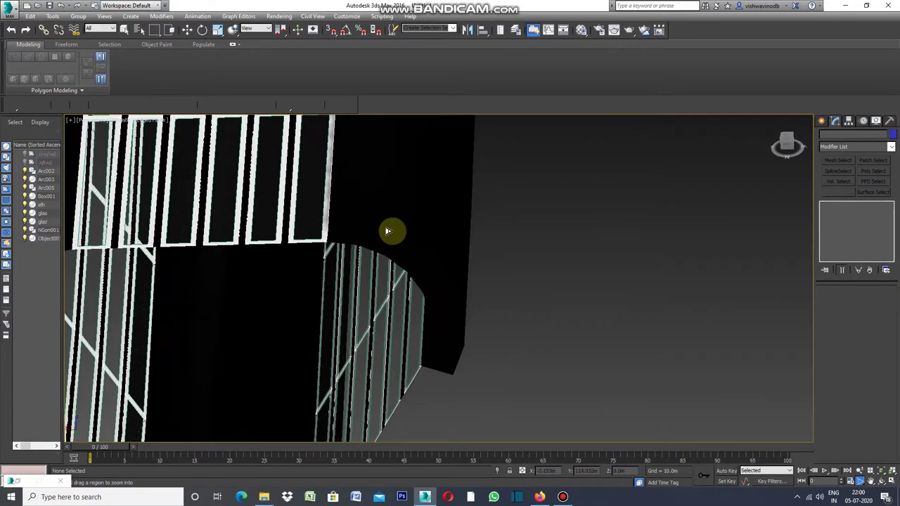
{"action": "left_click", "coordinate": [124, 29]}
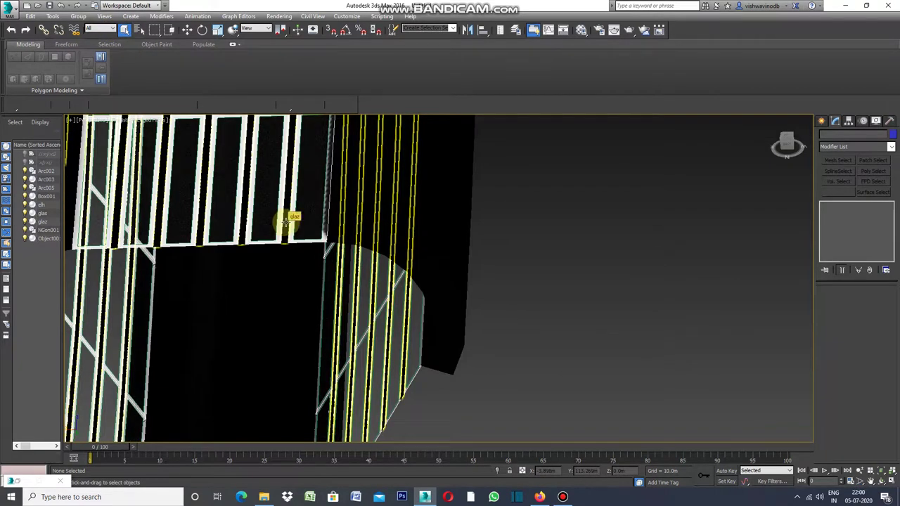
{"action": "left_click", "coordinate": [287, 222]}
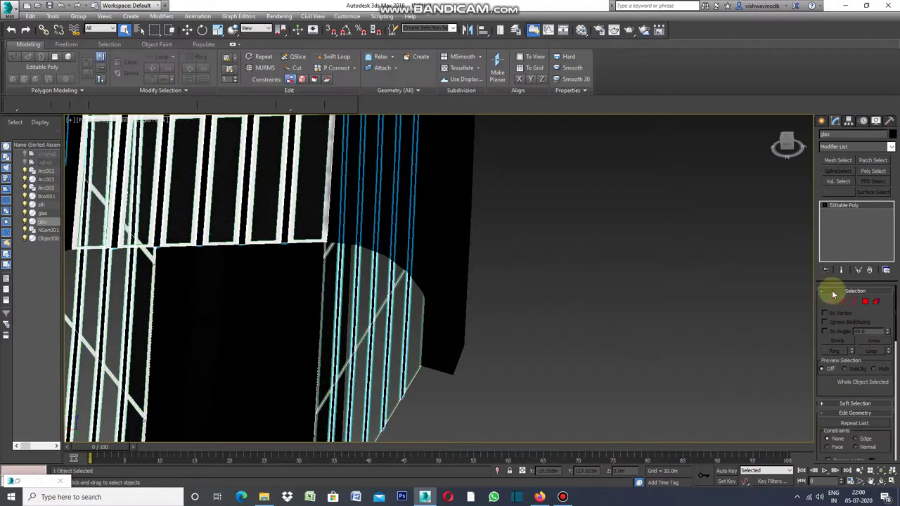
{"action": "left_click", "coordinate": [838, 125]}
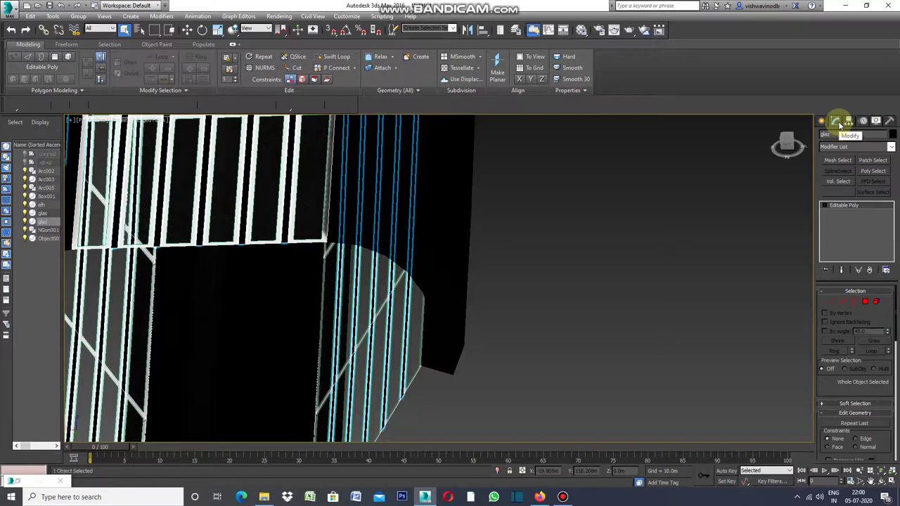
{"action": "left_click", "coordinate": [891, 146]}
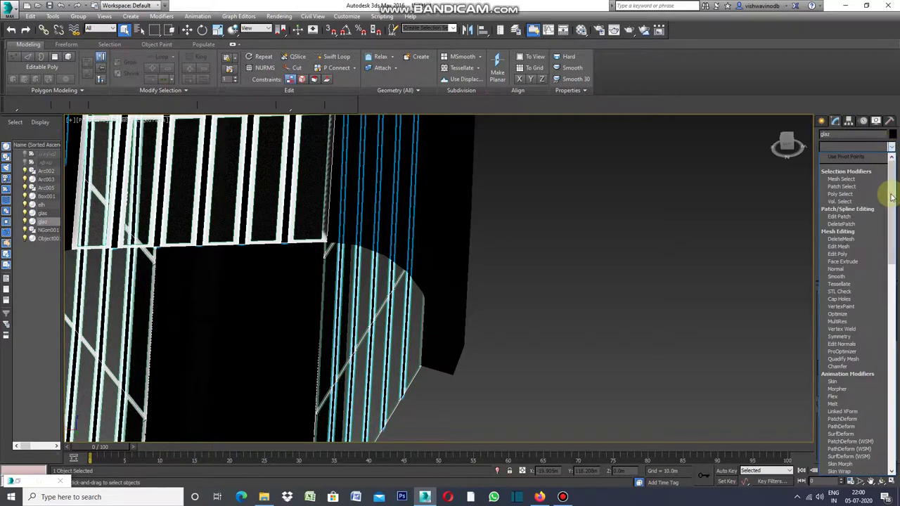
{"action": "left_click_drag", "start_coordinate": [892, 197], "coordinate": [894, 367]}
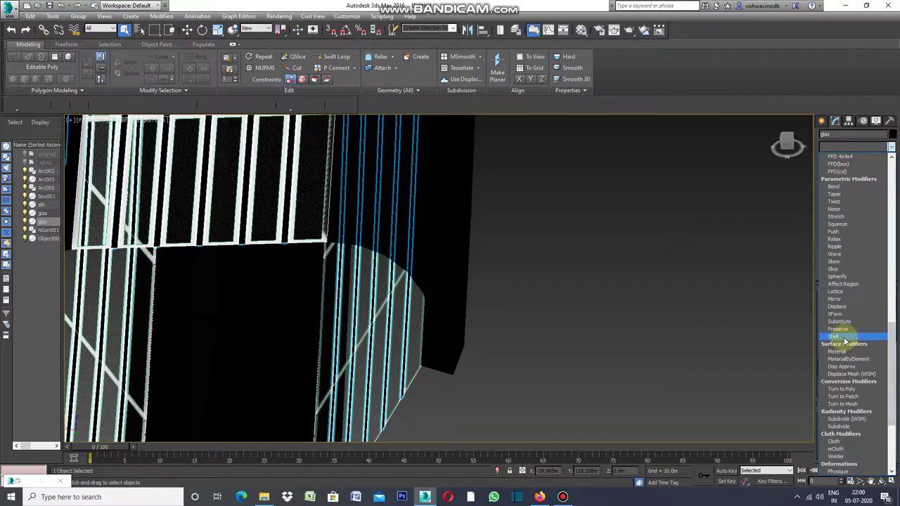
{"action": "left_click", "coordinate": [842, 337]}
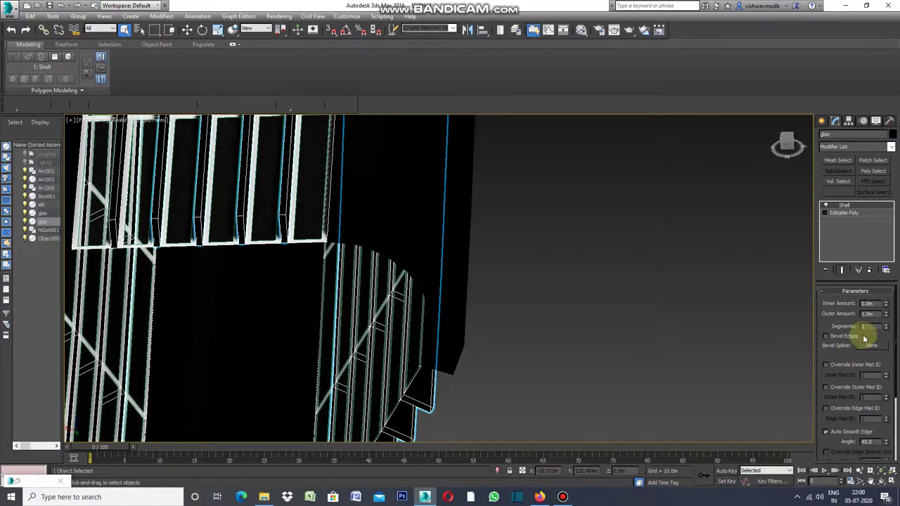
{"action": "left_click_drag", "start_coordinate": [875, 317], "coordinate": [873, 315]}
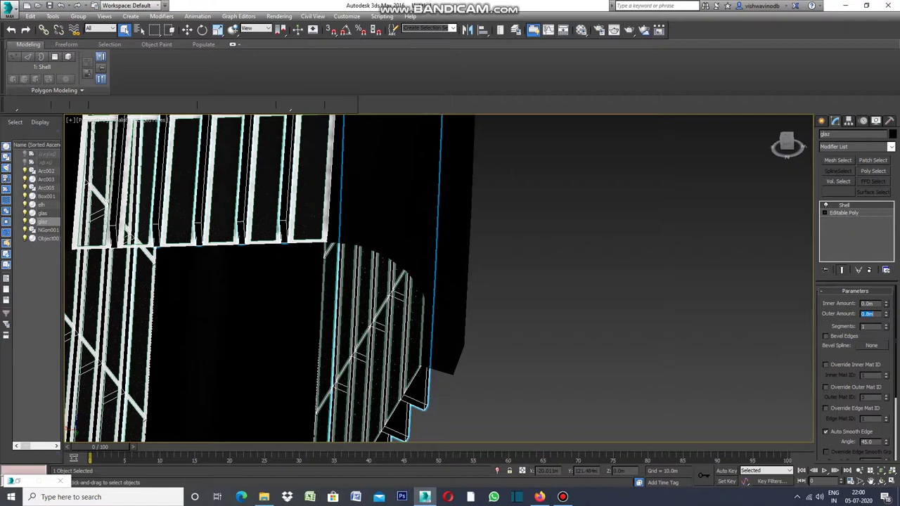
{"action": "left_click", "coordinate": [730, 276]}
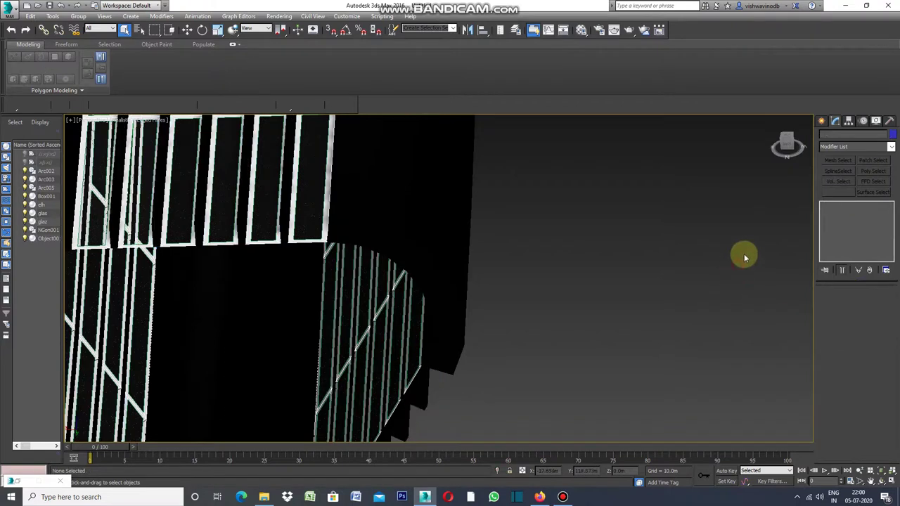
Add a Shell modifier to the elh frame object with an Outer Amount of 0.28m.
{"action": "left_click", "coordinate": [291, 228]}
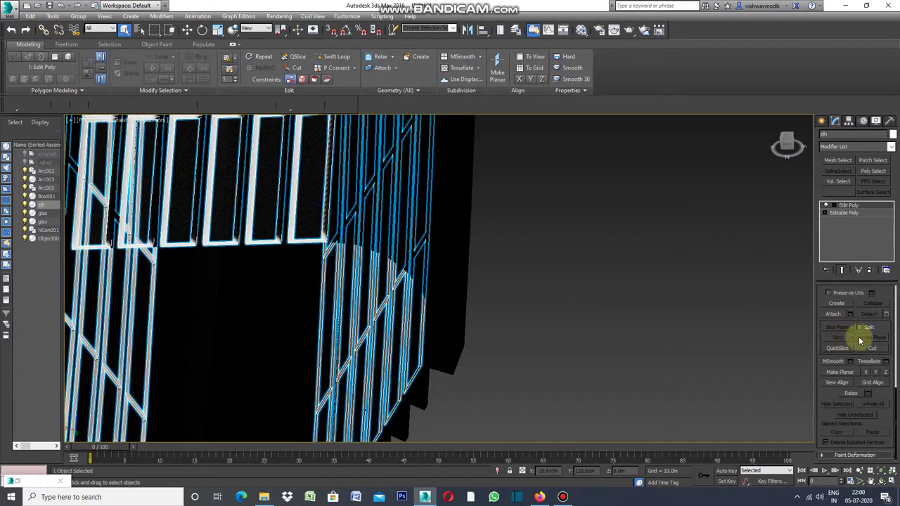
{"action": "left_click", "coordinate": [890, 147]}
{"action": "left_click_drag", "start_coordinate": [888, 177], "coordinate": [885, 353]}
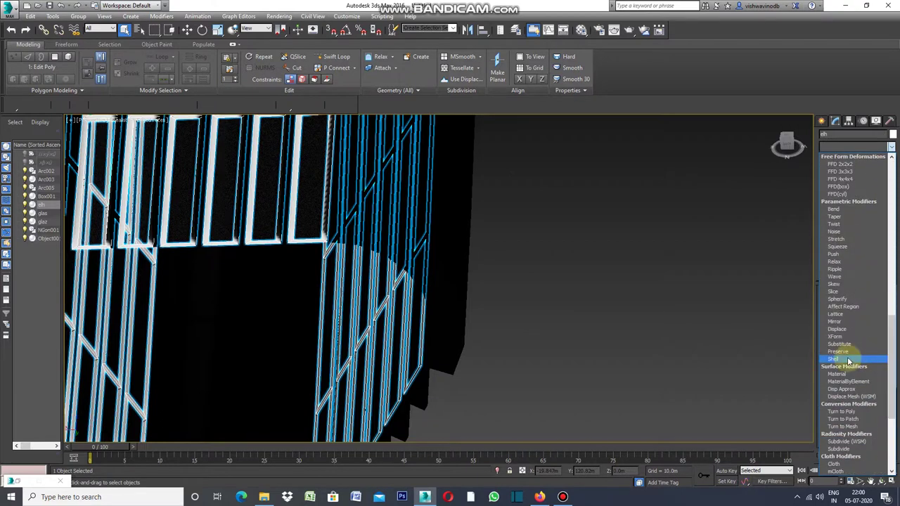
{"action": "left_click", "coordinate": [849, 359]}
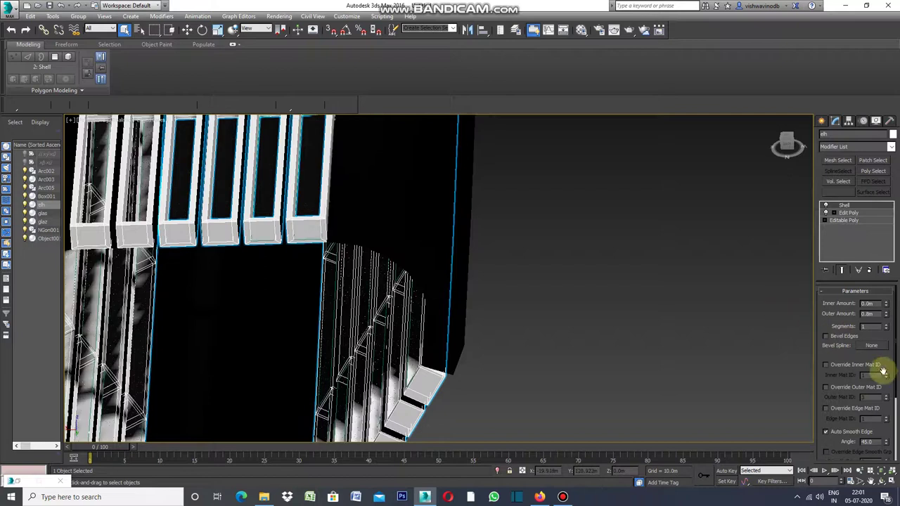
{"action": "left_click", "coordinate": [877, 315]}
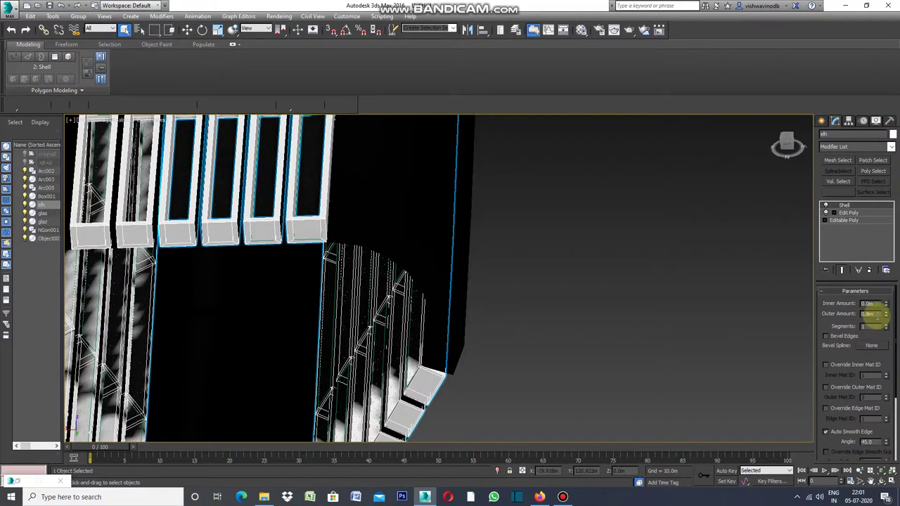
{"action": "left_click_drag", "start_coordinate": [877, 315], "coordinate": [878, 317]}
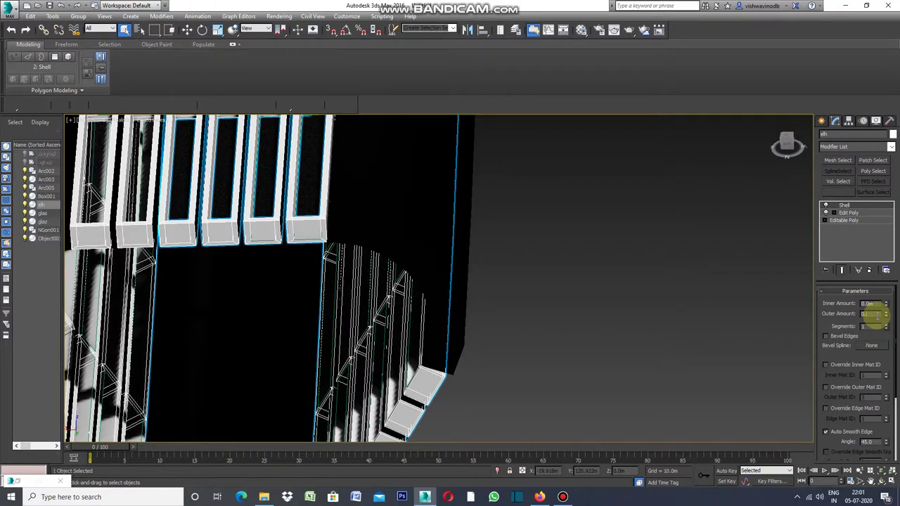
{"action": "left_click_drag", "start_coordinate": [876, 316], "coordinate": [877, 316]}
{"action": "type", "text": "0.25"}
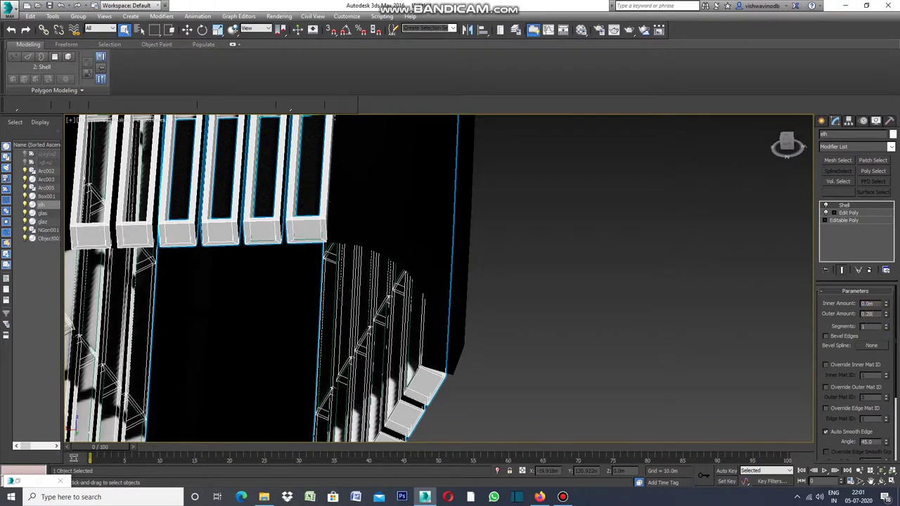
{"action": "key", "text": "Return"}
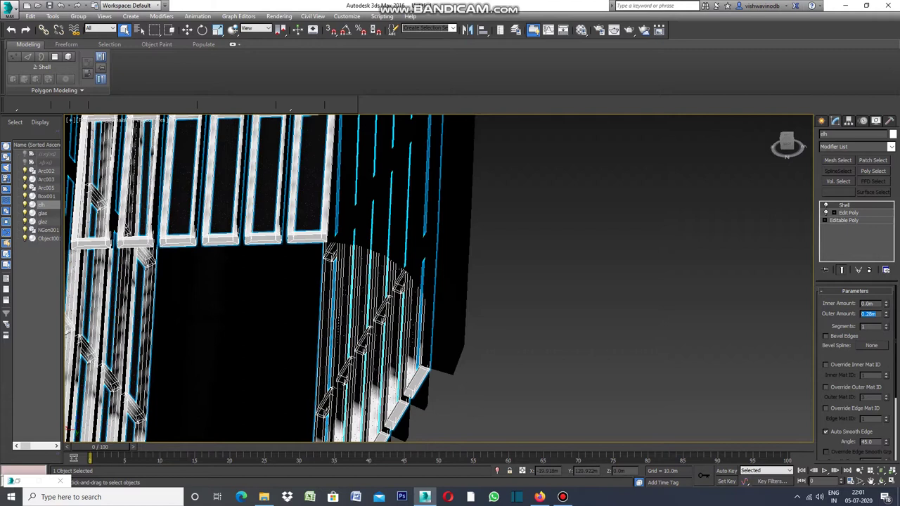
{"action": "left_click", "coordinate": [779, 331]}
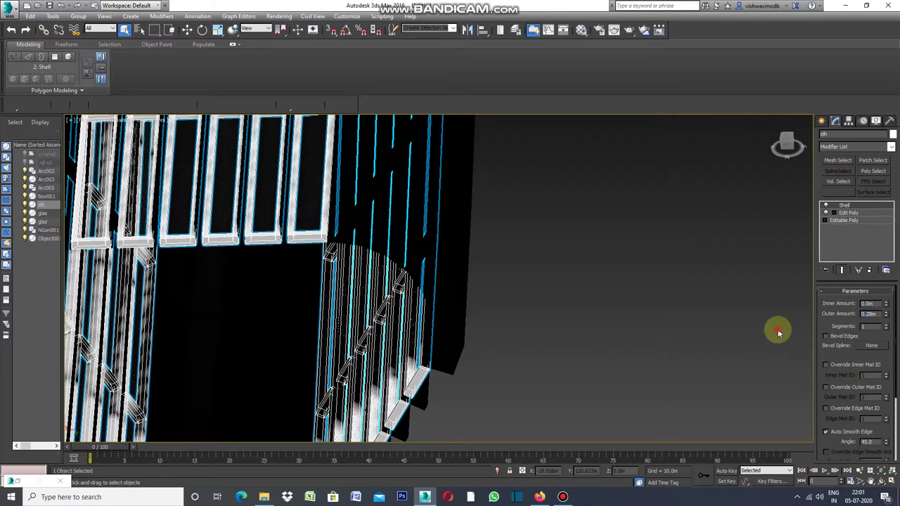
{"action": "left_click", "coordinate": [859, 481]}
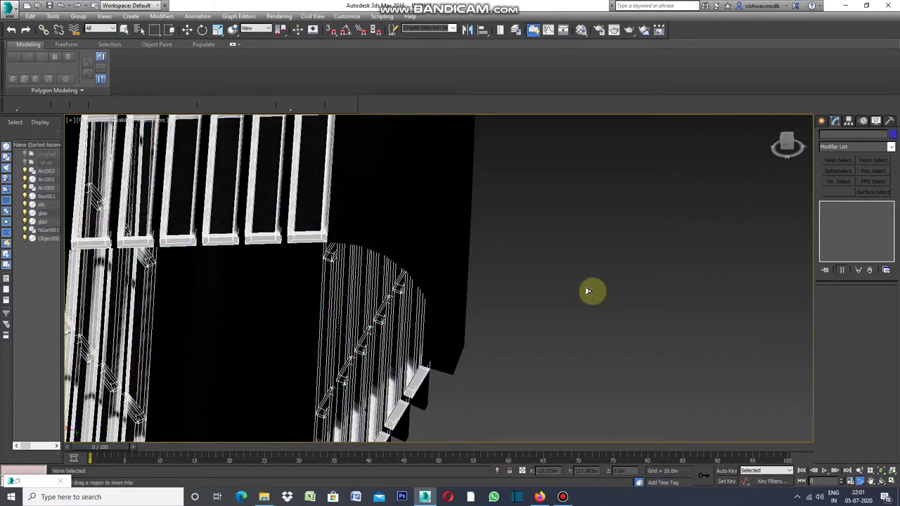
Zoom out and pan the Perspective viewport to center the whole curved tower.
{"action": "scroll", "coordinate": [589, 295], "scroll_direction": "down", "scroll_amount": 5}
{"action": "scroll", "coordinate": [591, 323], "scroll_direction": "down", "scroll_amount": 3}
{"action": "scroll", "coordinate": [596, 338], "scroll_direction": "down", "scroll_amount": 3}
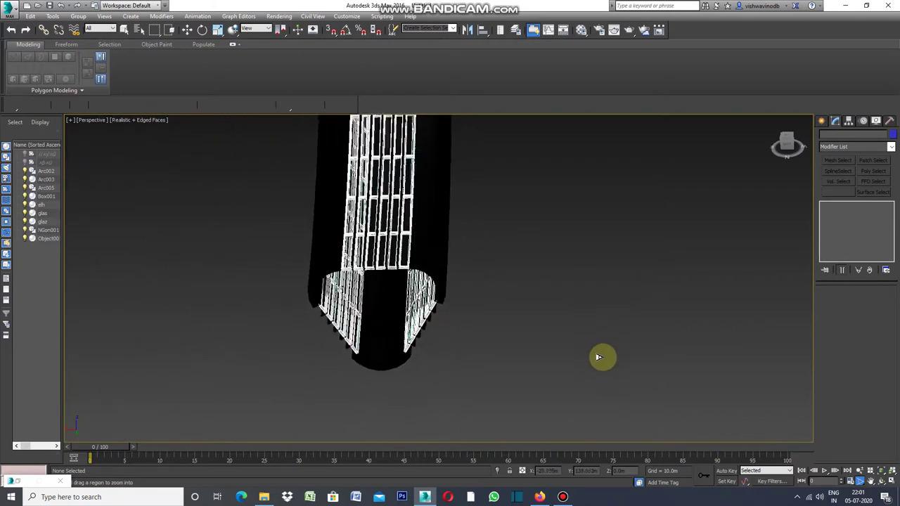
{"action": "scroll", "coordinate": [598, 357], "scroll_direction": "down", "scroll_amount": 2}
{"action": "scroll", "coordinate": [493, 285], "scroll_direction": "down", "scroll_amount": 2}
{"action": "scroll", "coordinate": [496, 302], "scroll_direction": "down", "scroll_amount": 2}
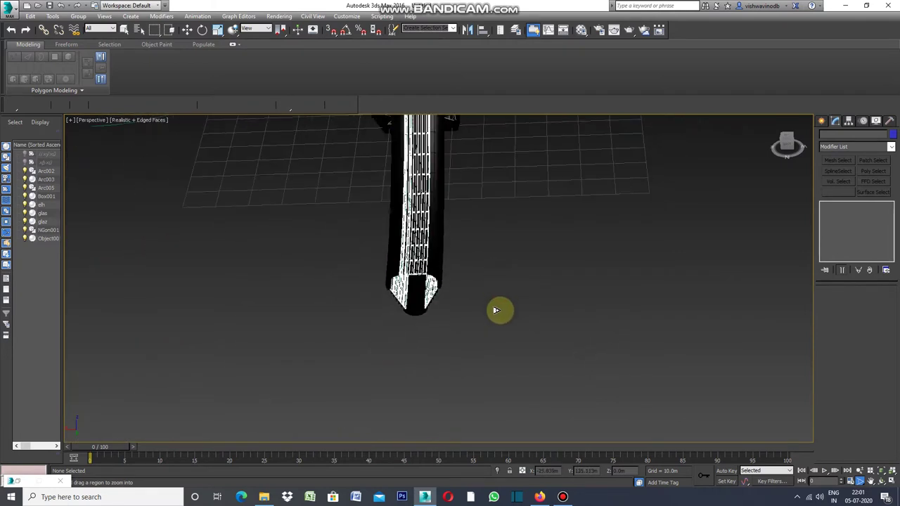
{"action": "left_click", "coordinate": [871, 481]}
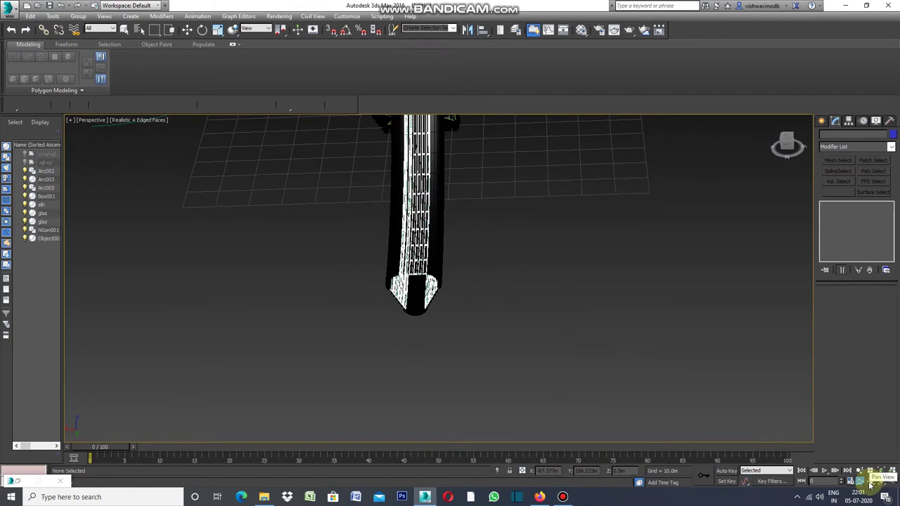
{"action": "left_click_drag", "start_coordinate": [505, 222], "coordinate": [417, 344]}
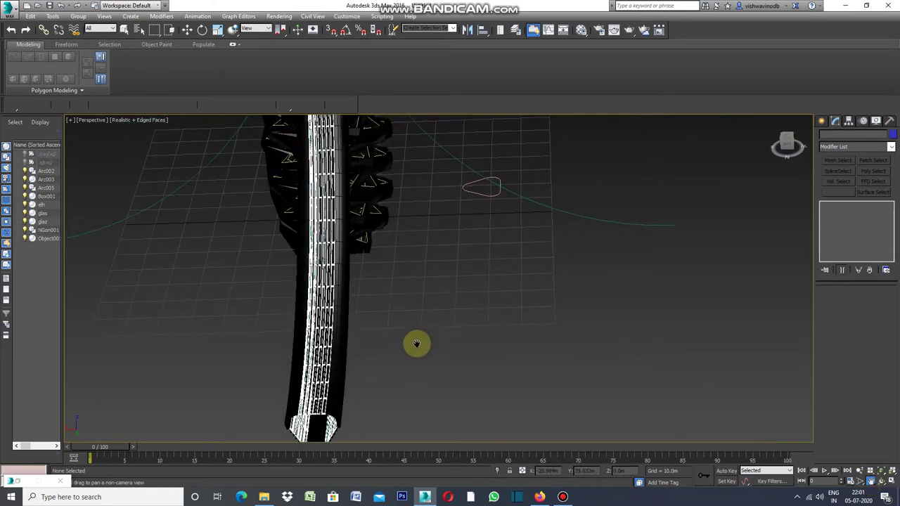
{"action": "left_click_drag", "start_coordinate": [398, 221], "coordinate": [406, 333]}
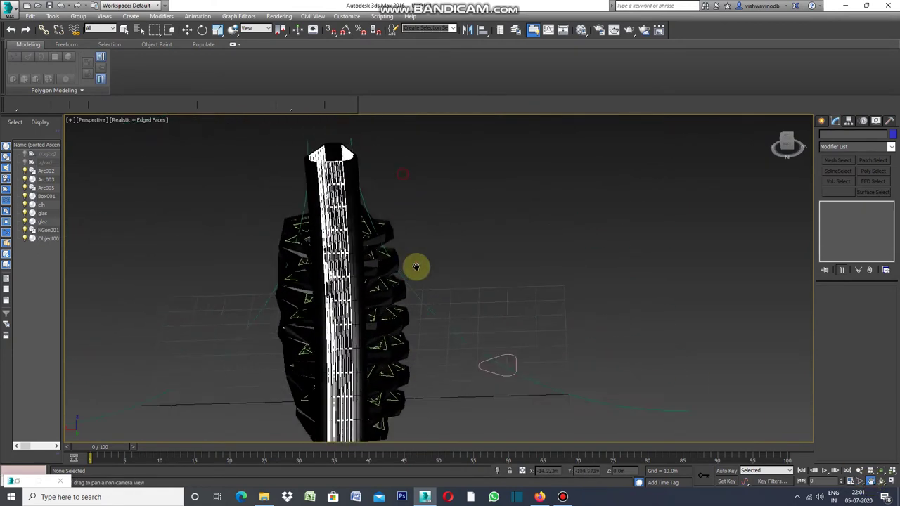